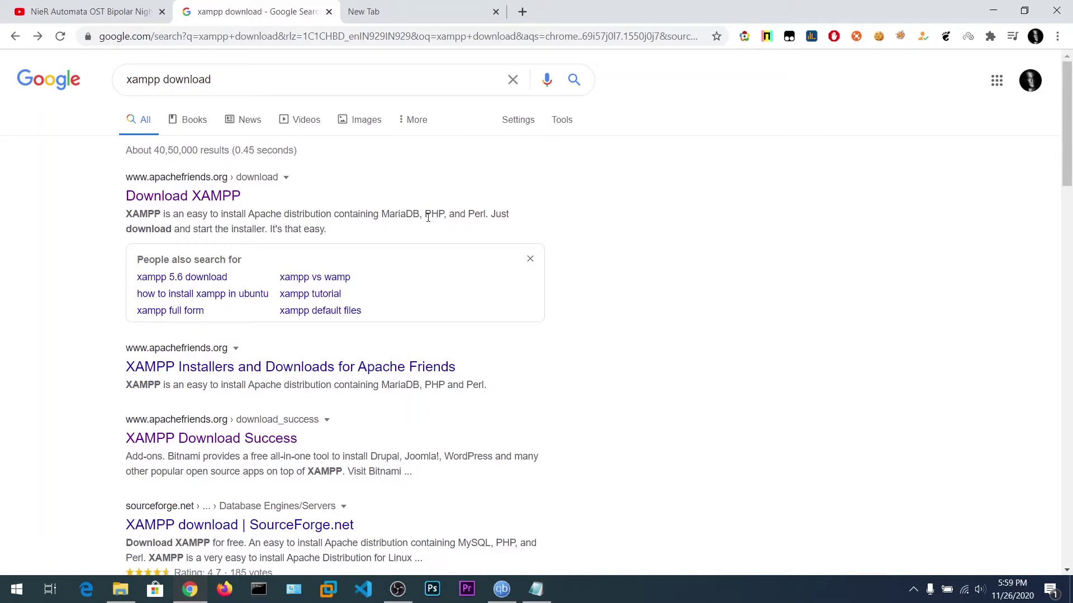
# Download the XAMPP 7.2.34 Windows installer from Apache Friends and run it.
pyautogui.doubleClick(457, 215)
pyautogui.click(201, 214)
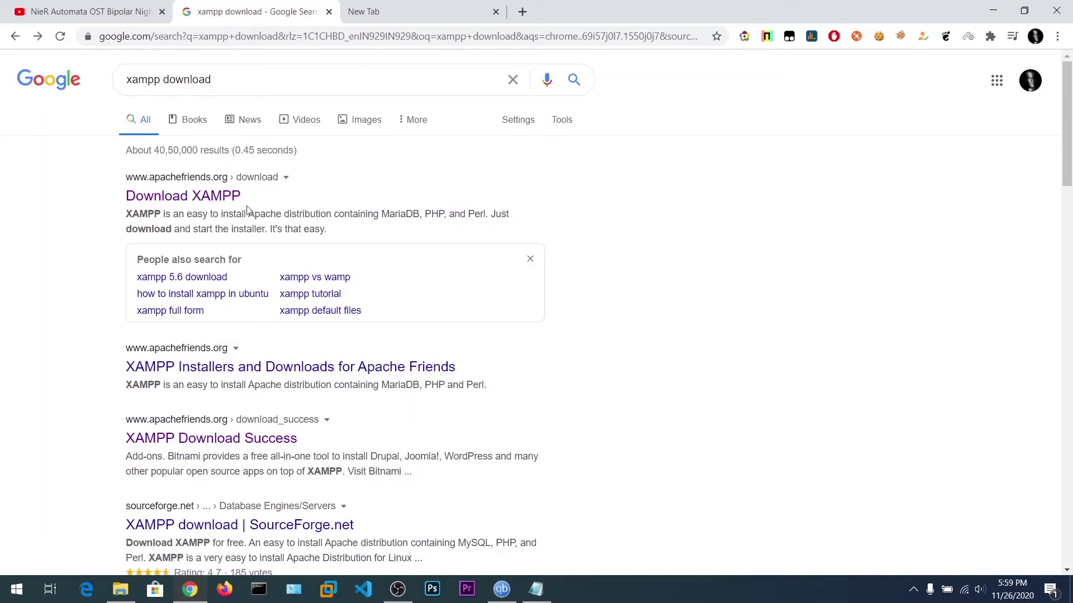
pyautogui.click(198, 206)
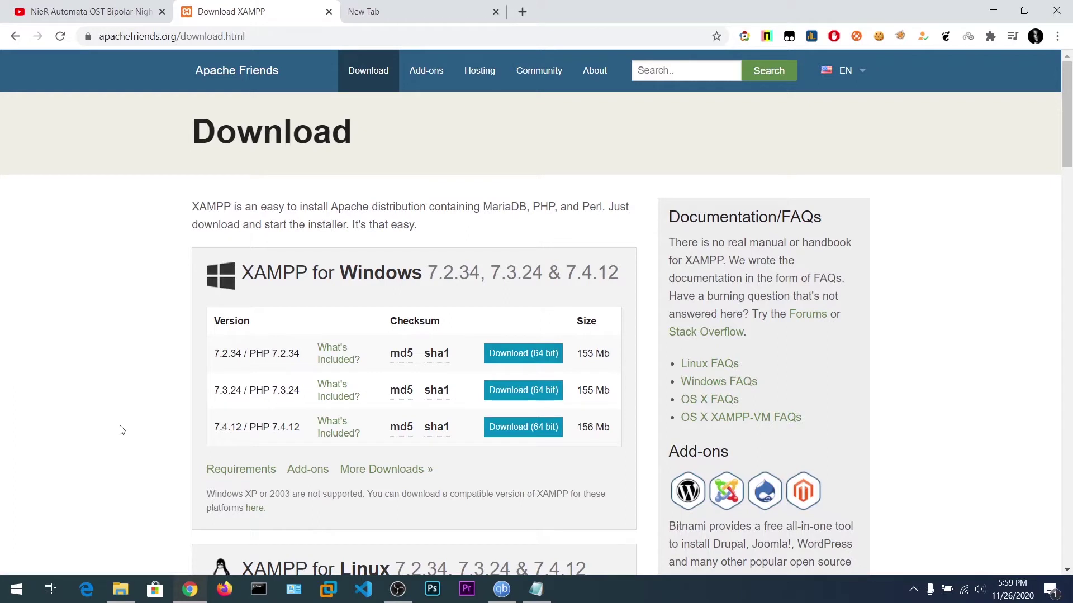
pyautogui.hotkey('ctrl', 'j')
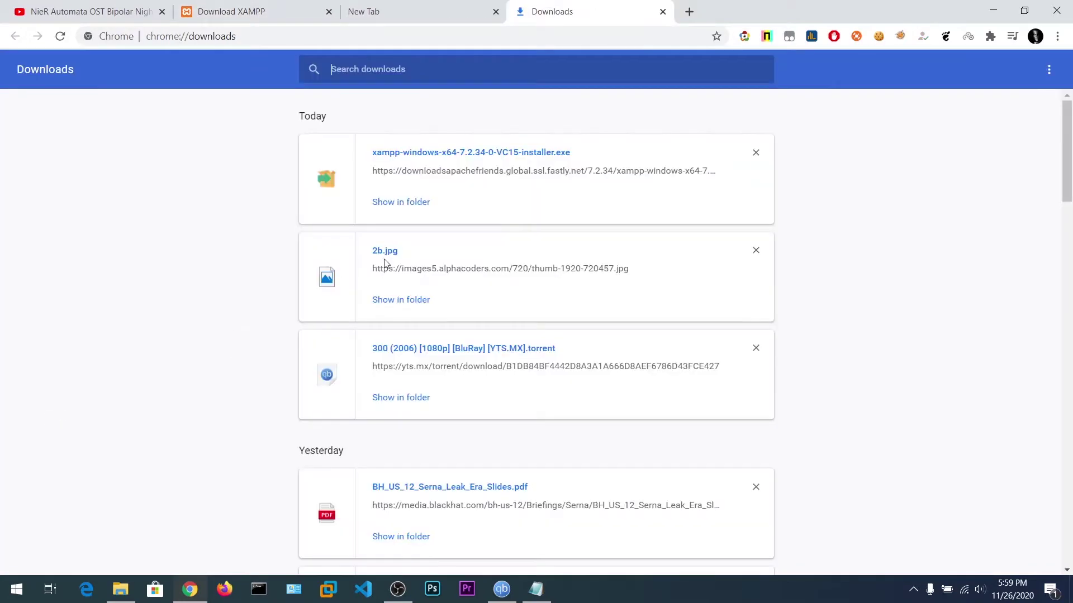
pyautogui.click(421, 158)
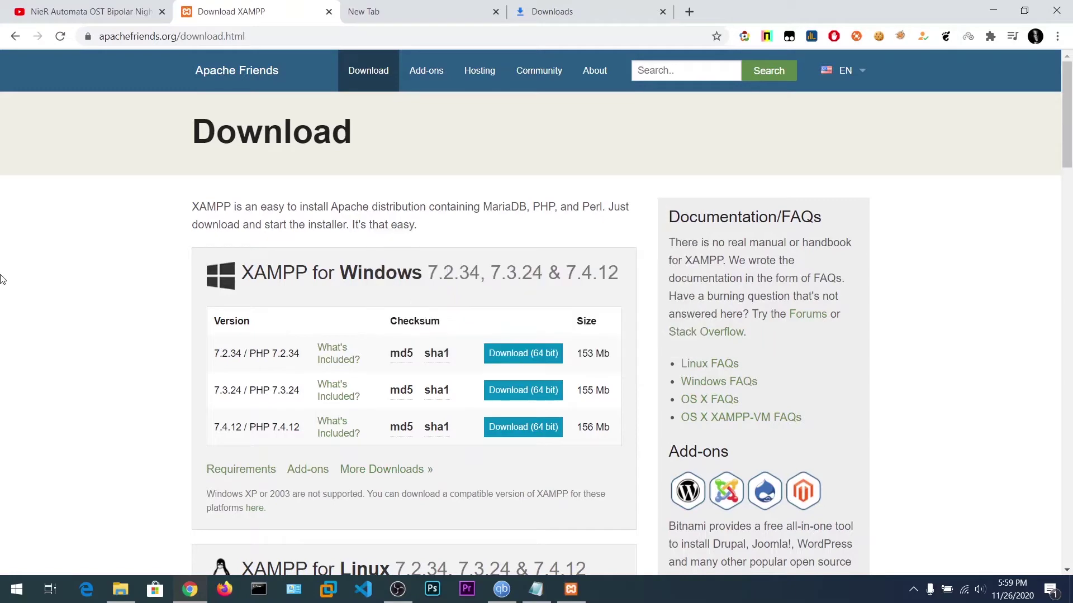
# Dismiss the UAC warning and continue the XAMPP setup wizard past its welcome page.
pyautogui.click(993, 9)
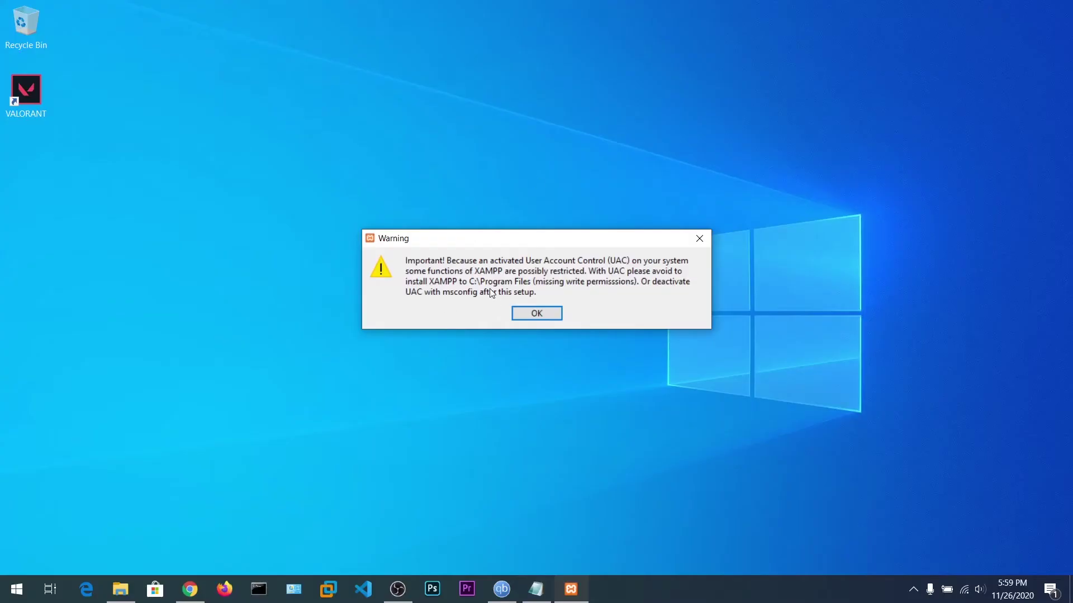
pyautogui.click(548, 316)
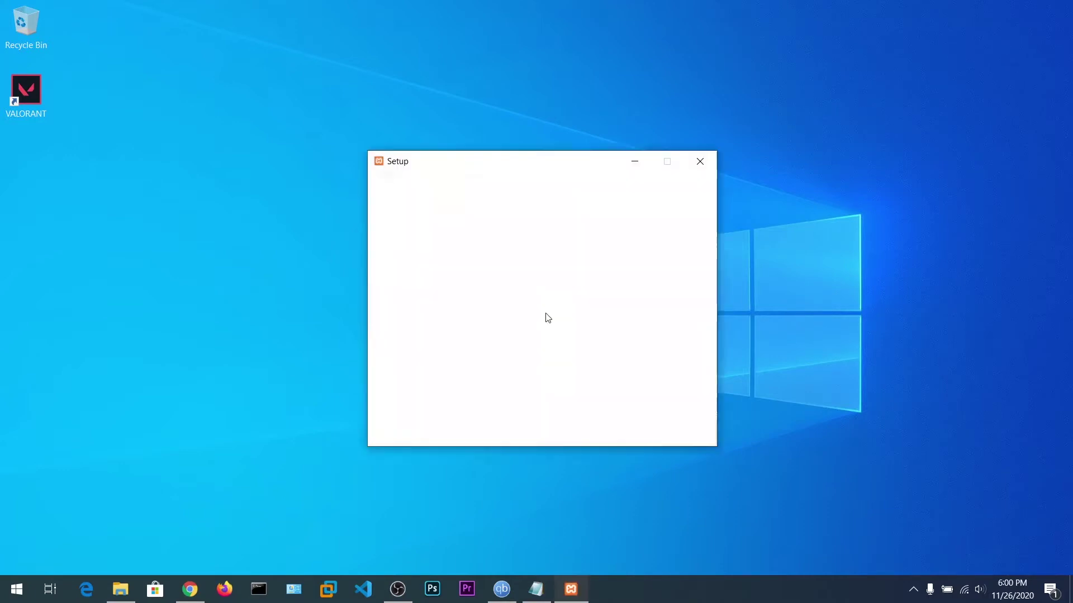
pyautogui.click(691, 433)
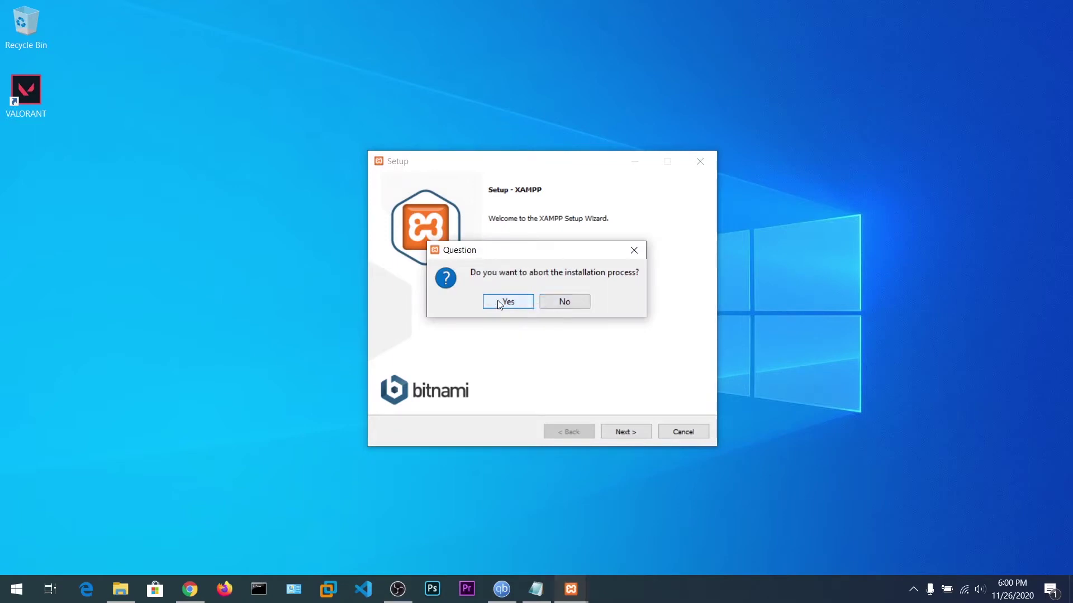
pyautogui.click(565, 303)
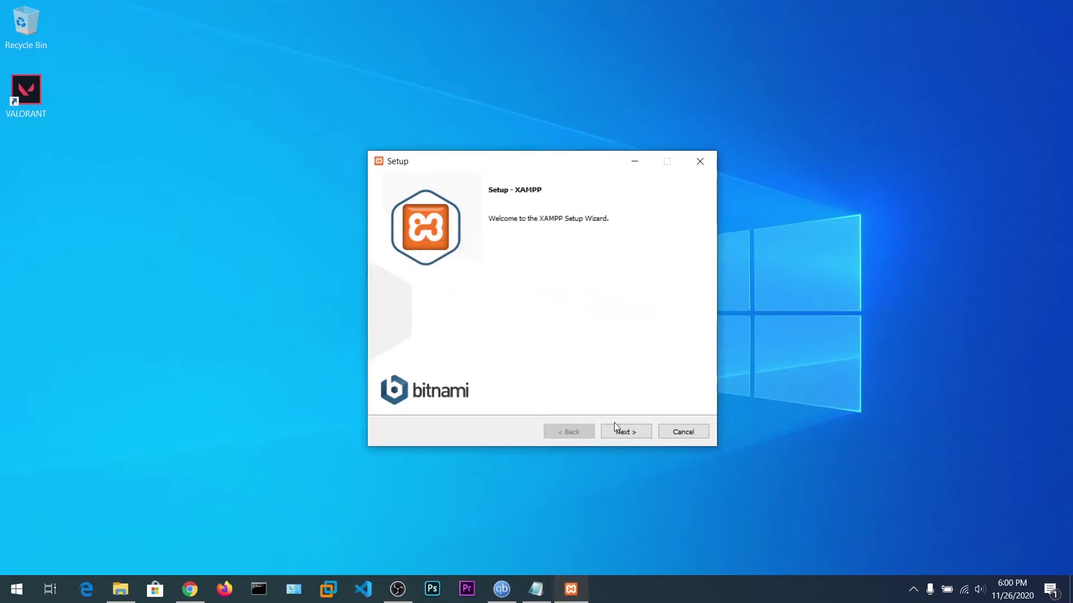
pyautogui.click(626, 434)
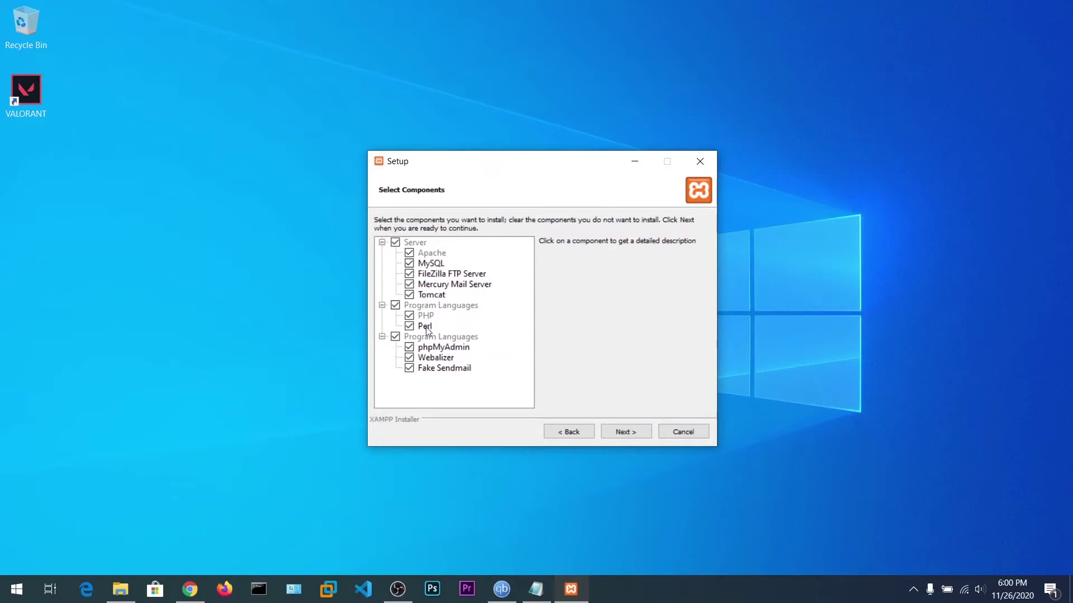
# Leave out Fake Sendmail, keep C:\xampp and English, and opt out of Bitnami info.
pyautogui.click(624, 435)
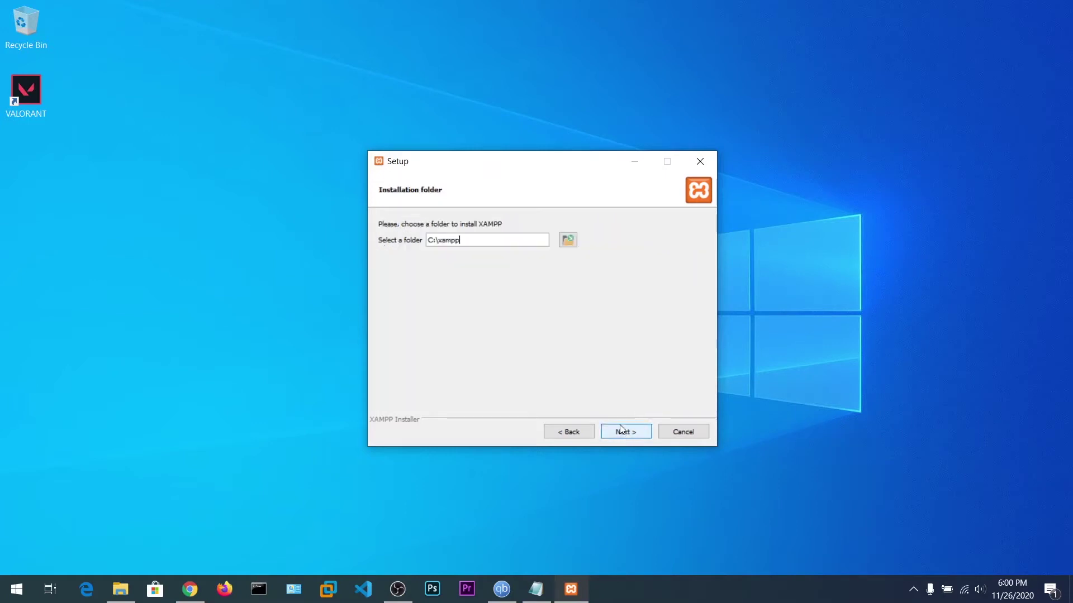
pyautogui.click(566, 438)
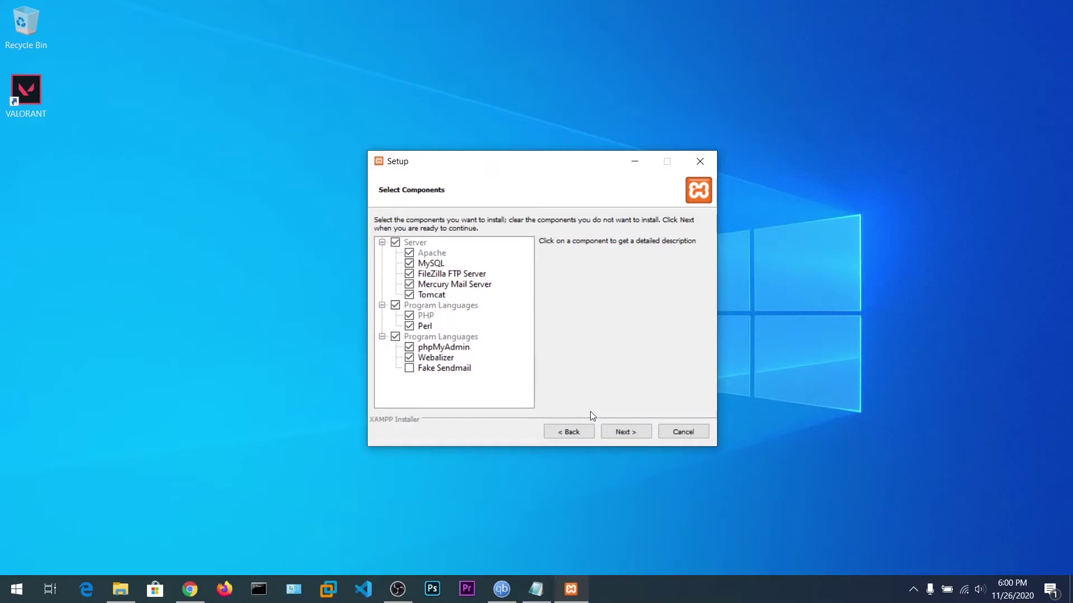
pyautogui.click(623, 433)
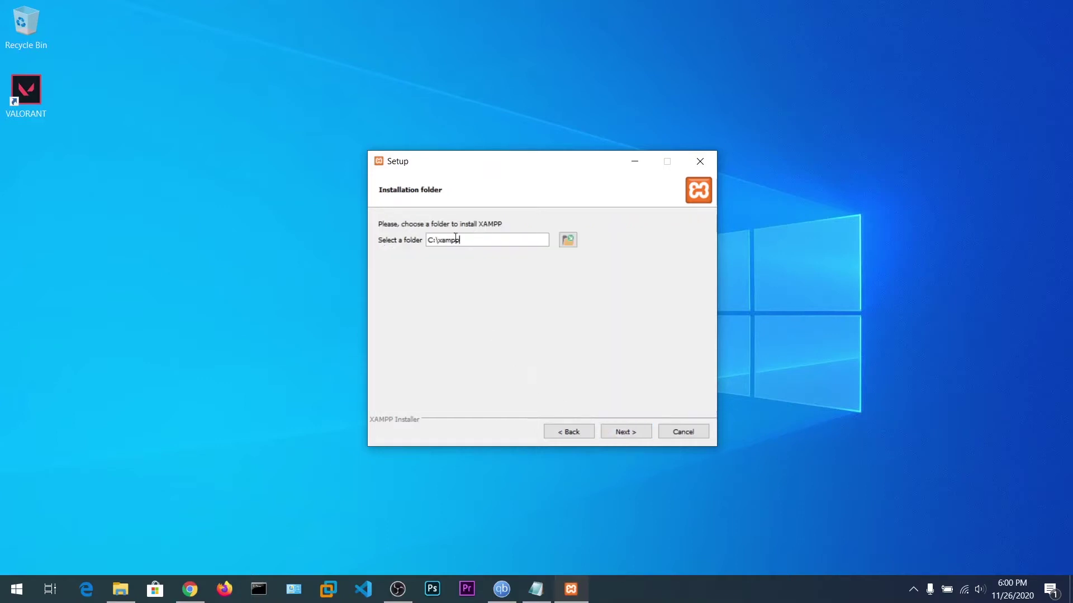
pyautogui.click(626, 432)
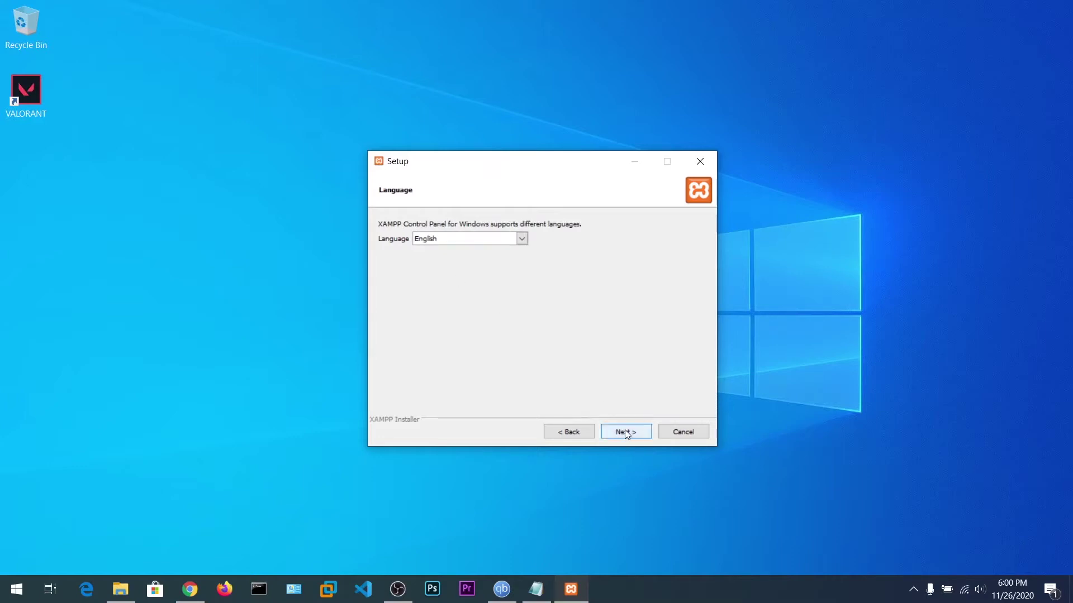
pyautogui.click(625, 432)
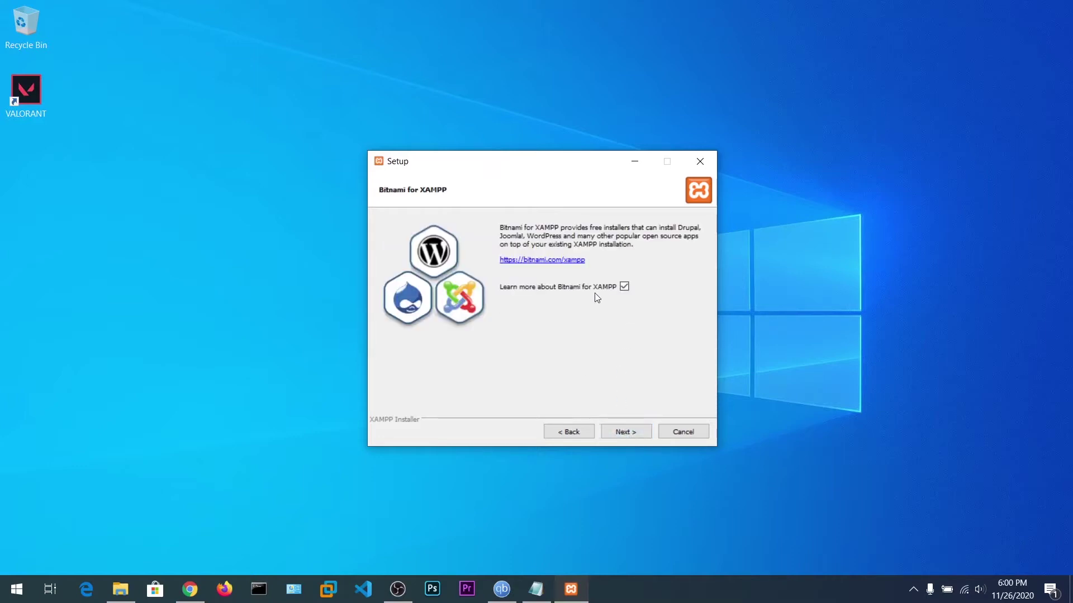
pyautogui.click(624, 286)
pyautogui.click(630, 430)
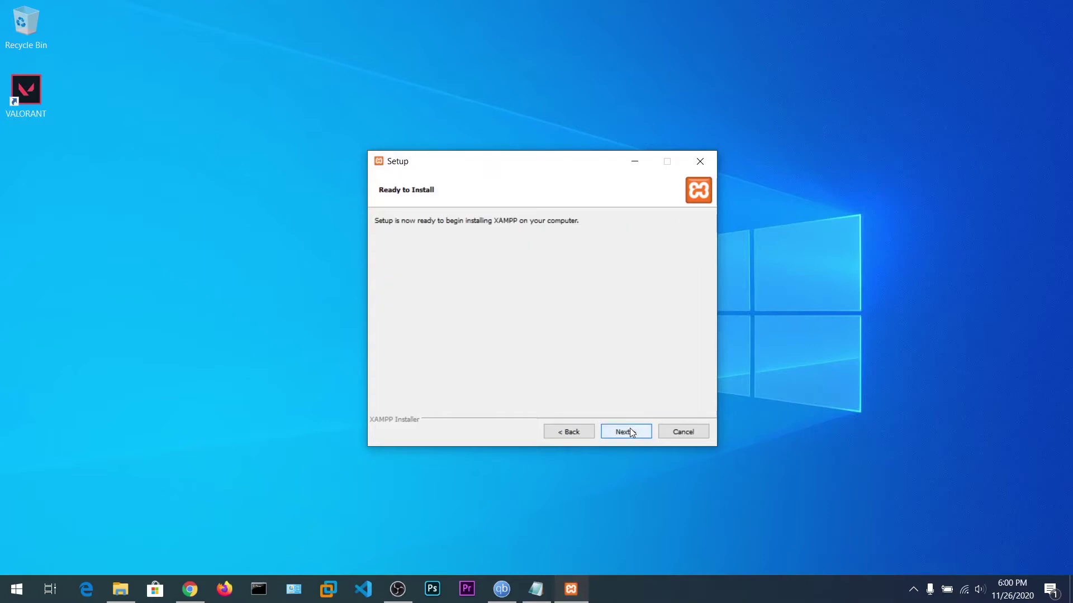
# Start the installation and wait while files unpack until the Apache firewall alert appears.
pyautogui.click(630, 434)
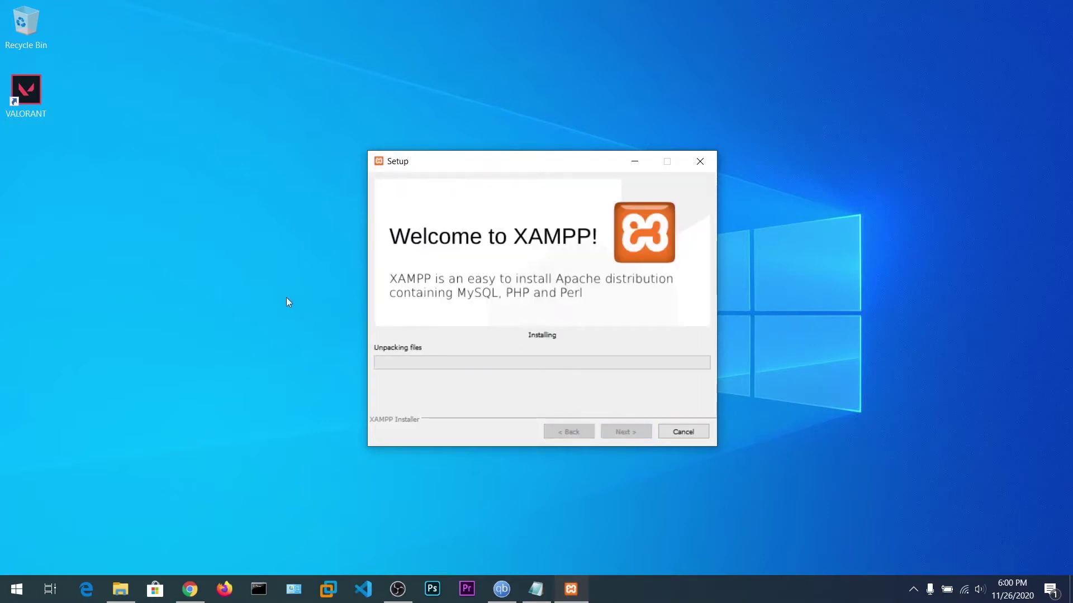
pyautogui.moveTo(488, 164); pyautogui.dragTo(413, 153)
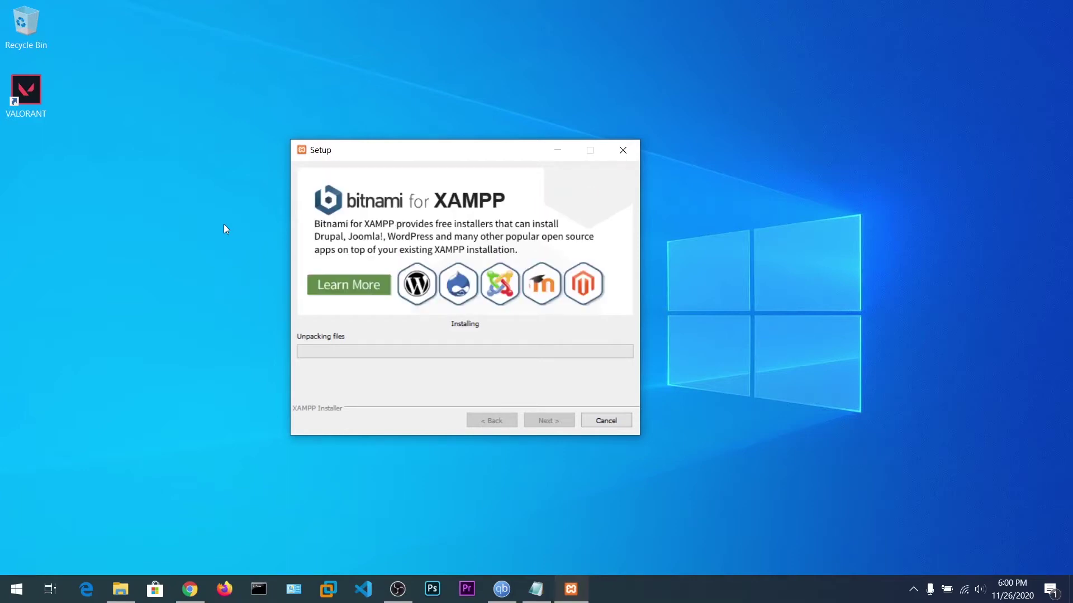
pyautogui.moveTo(373, 156); pyautogui.dragTo(430, 142)
pyautogui.click(210, 228)
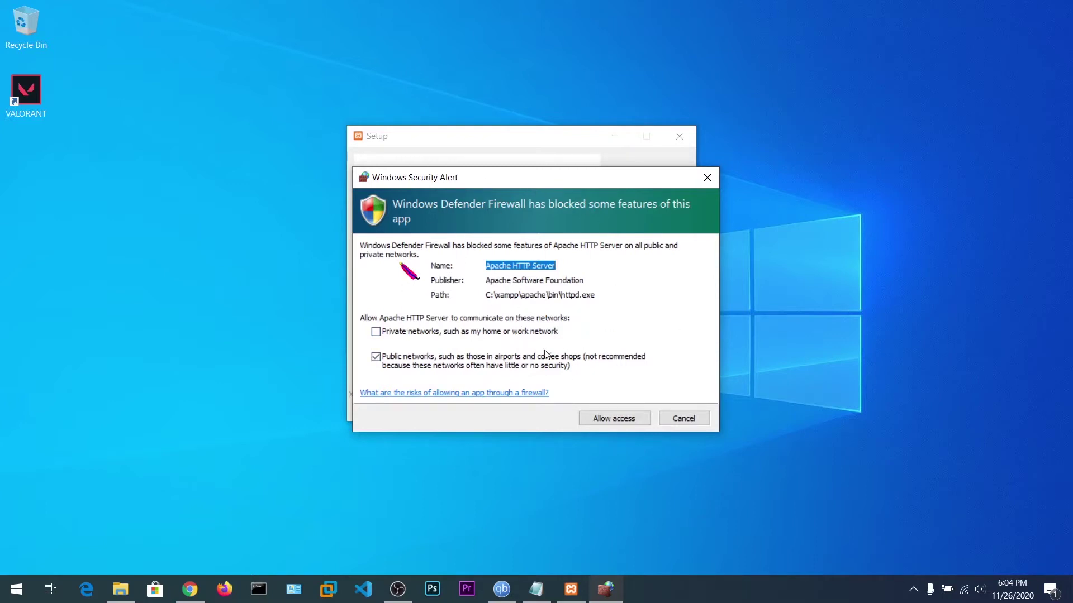
# Allow Apache HTTP Server on private networks too, and finish setup with the Control Panel launching.
pyautogui.click(376, 332)
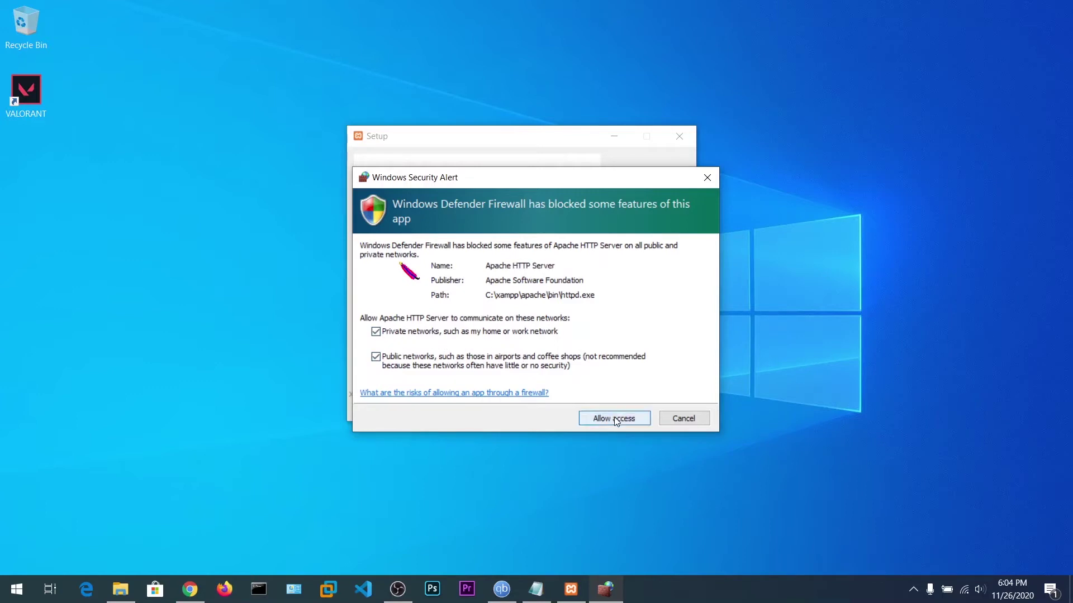
pyautogui.press('Return')
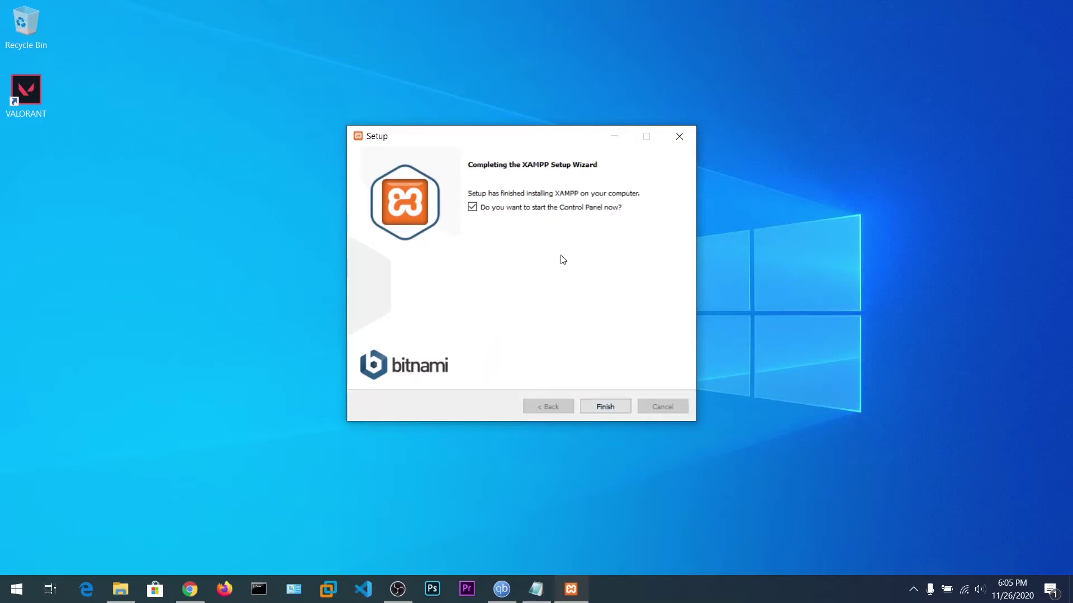
pyautogui.click(602, 408)
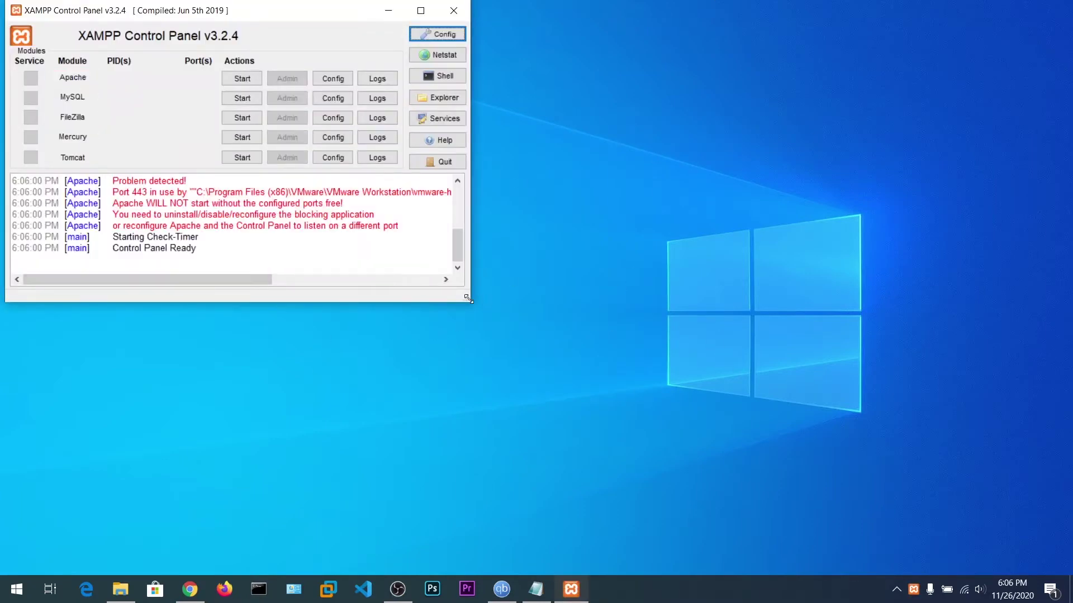
# Enlarge and centre the Control Panel to read the port 443 conflict warnings in the log.
pyautogui.moveTo(469, 300); pyautogui.dragTo(599, 349)
pyautogui.moveTo(313, 5); pyautogui.dragTo(597, 48)
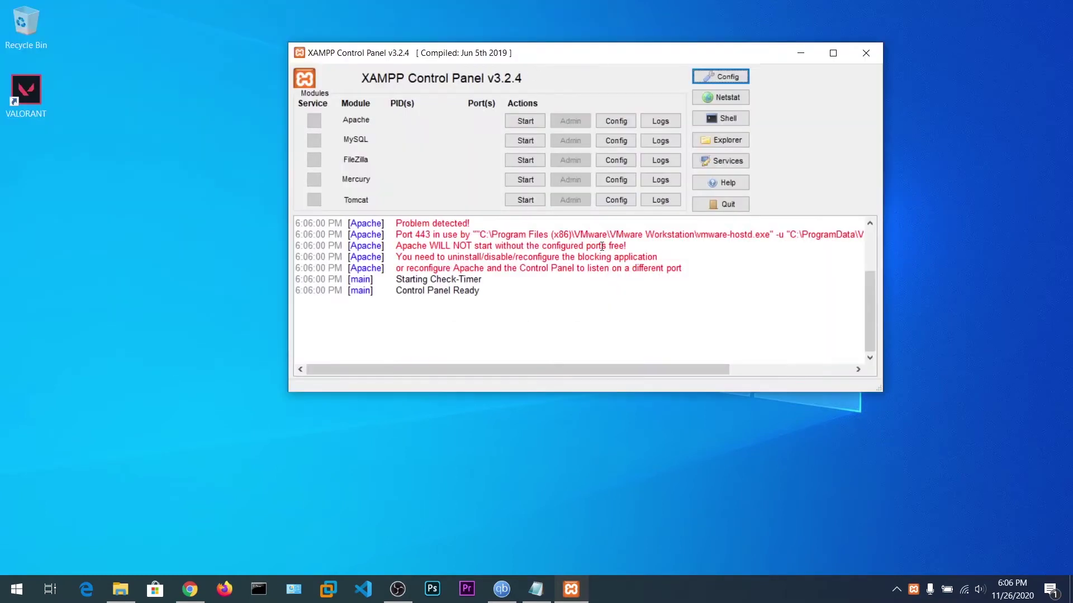
pyautogui.moveTo(419, 236); pyautogui.dragTo(537, 233)
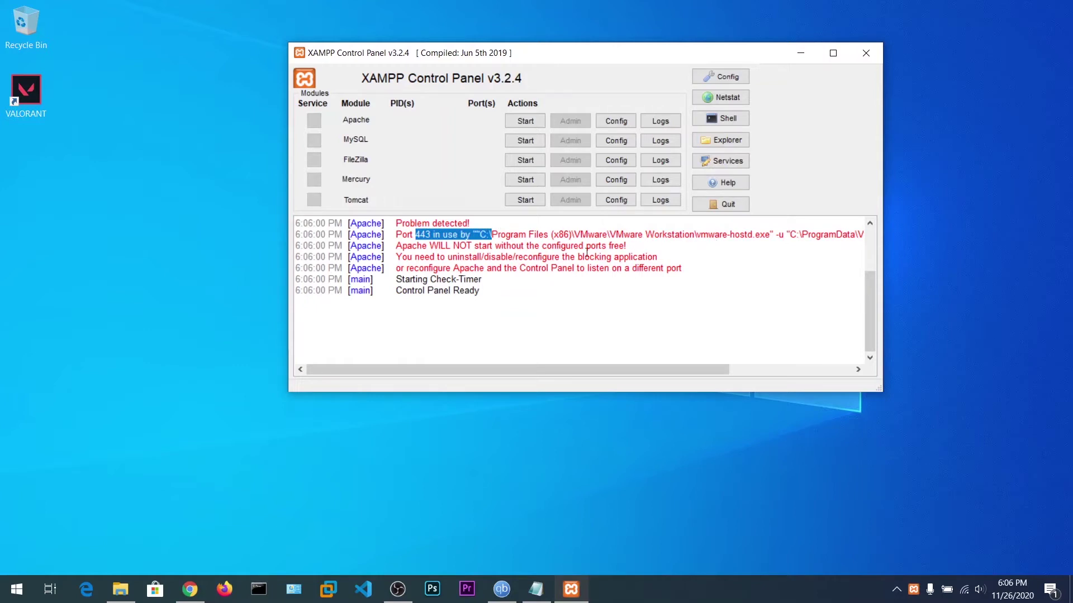
pyautogui.click(897, 590)
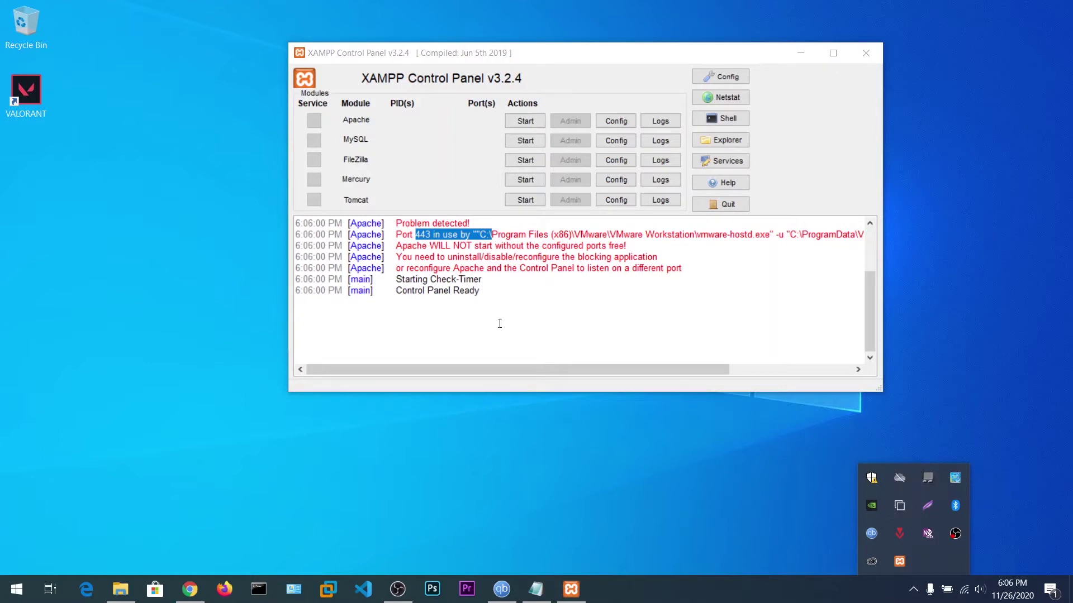
pyautogui.click(497, 321)
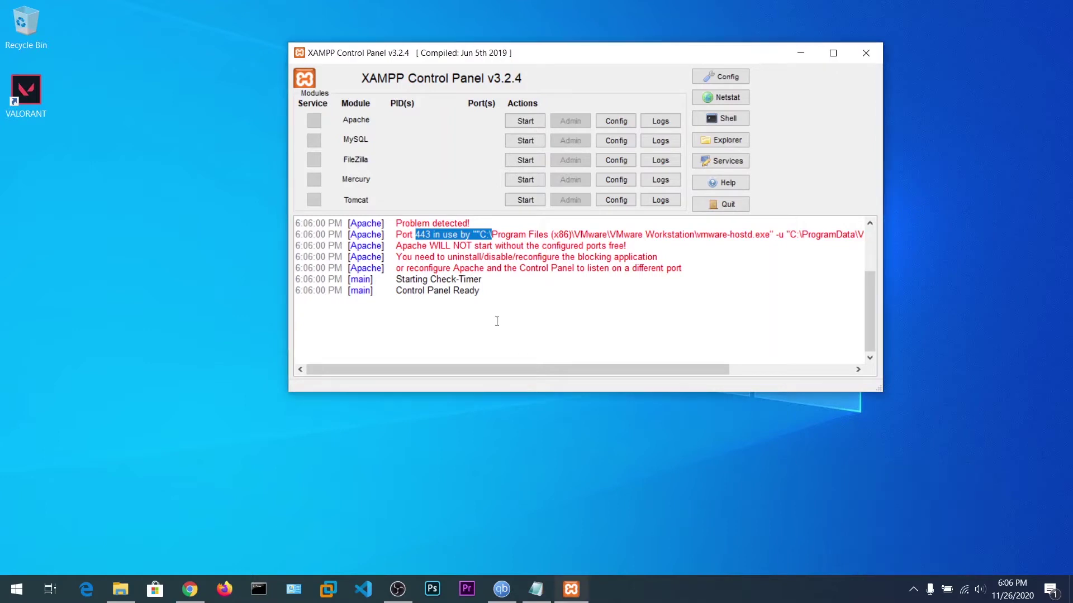
pyautogui.click(434, 256)
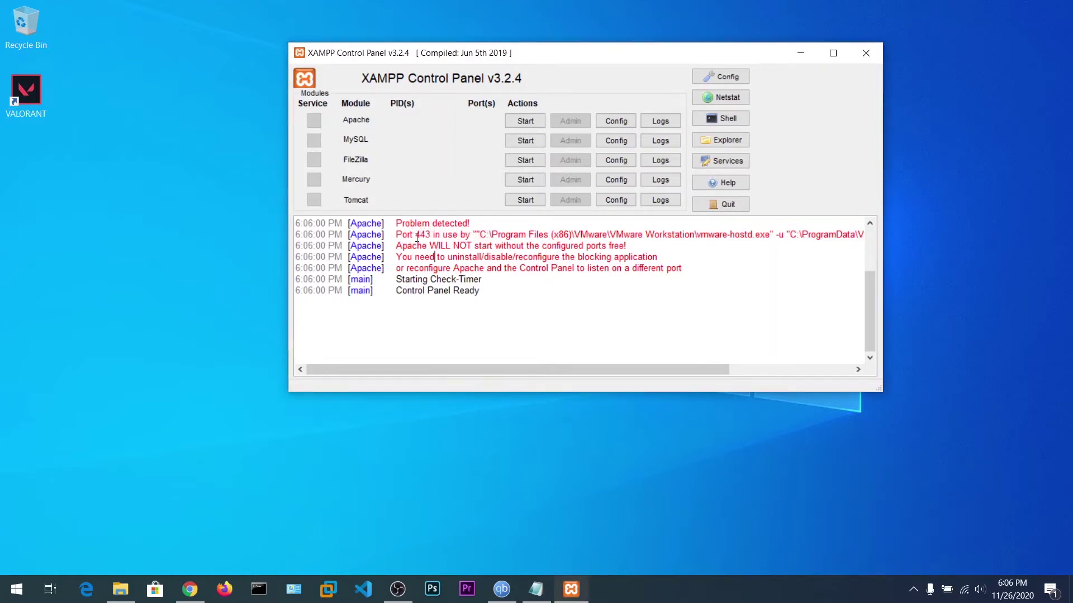
pyautogui.moveTo(430, 247); pyautogui.dragTo(620, 258)
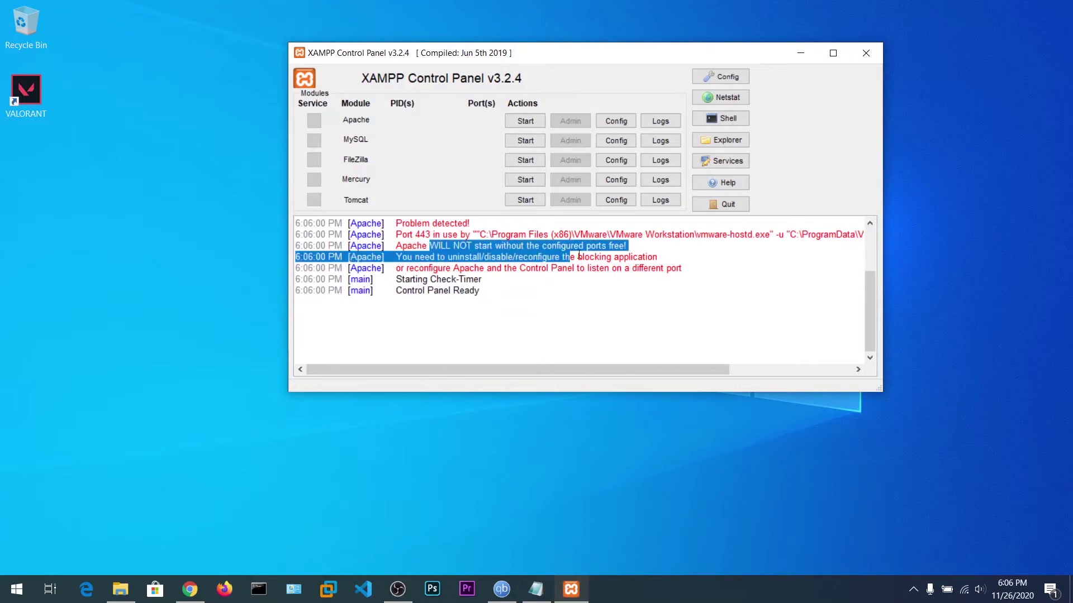
pyautogui.click(490, 244)
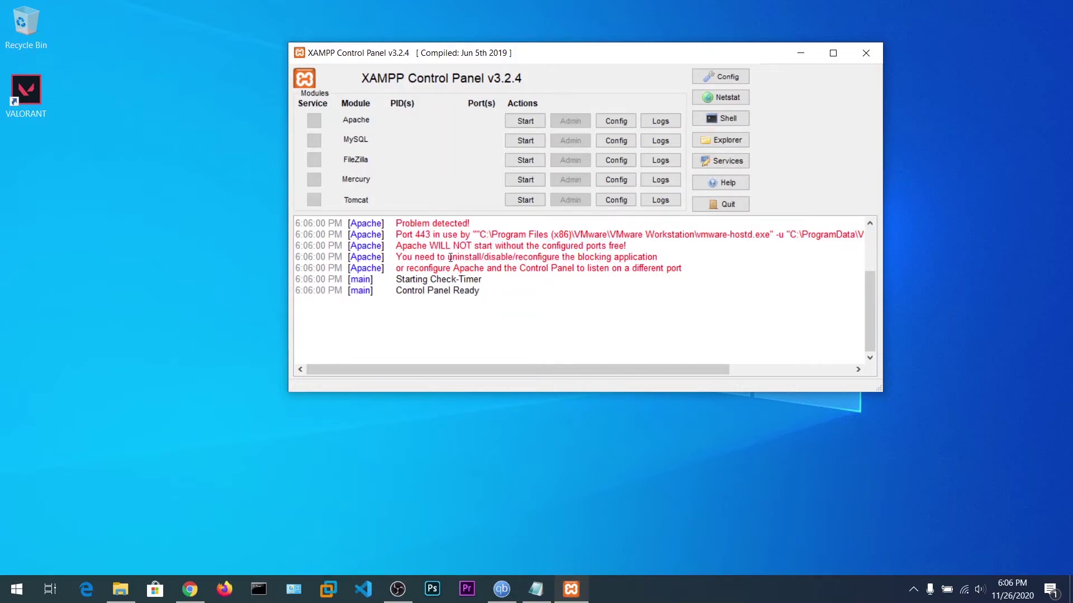
# Start Apache, note its unexpected shutdown, and open Apache's configuration file list.
pyautogui.click(531, 123)
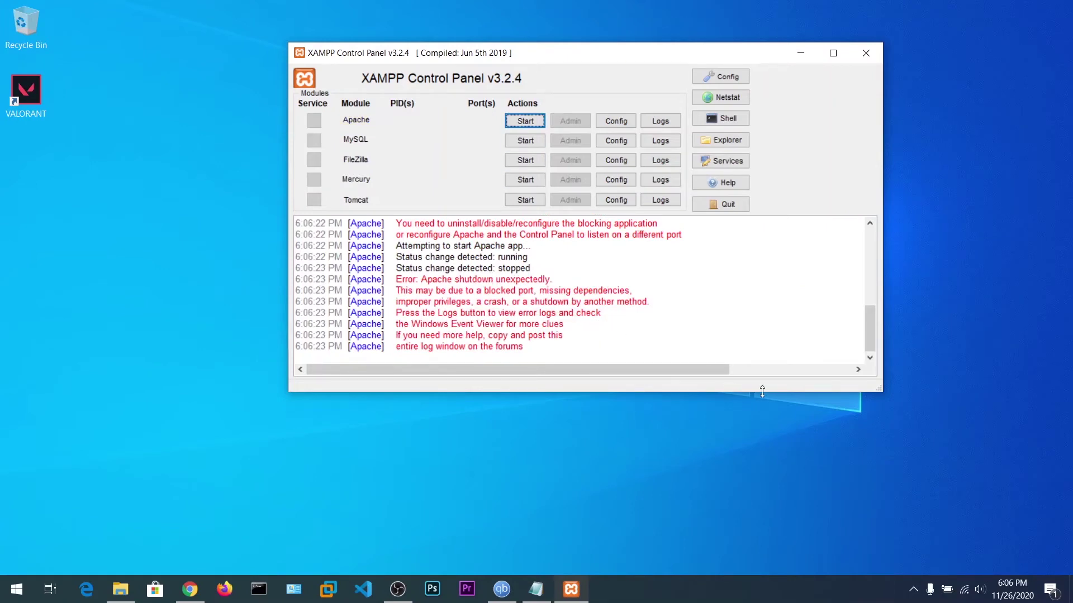
pyautogui.click(913, 590)
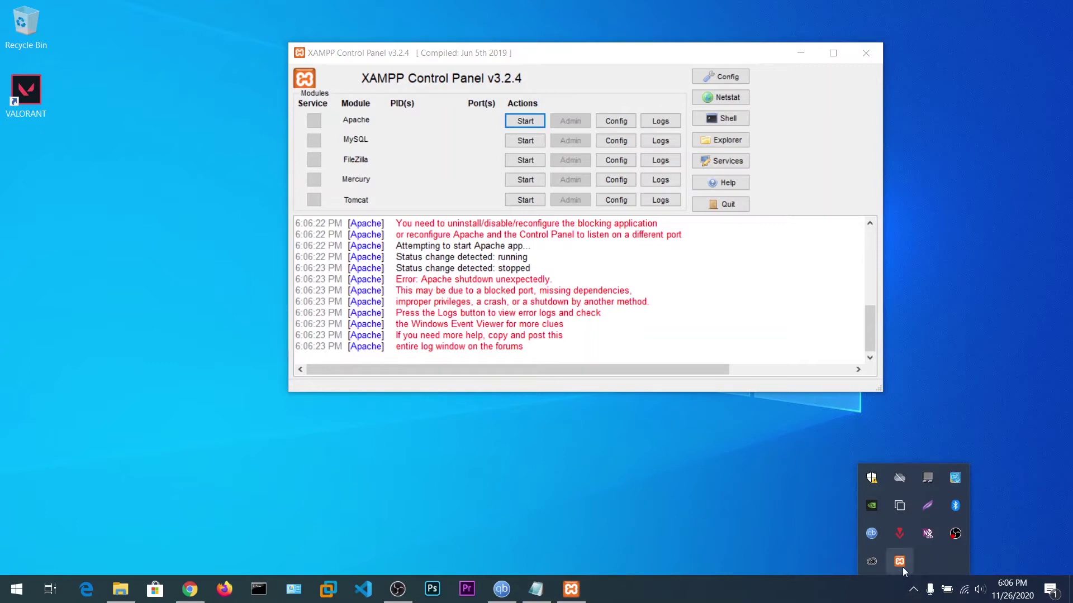
pyautogui.click(433, 290)
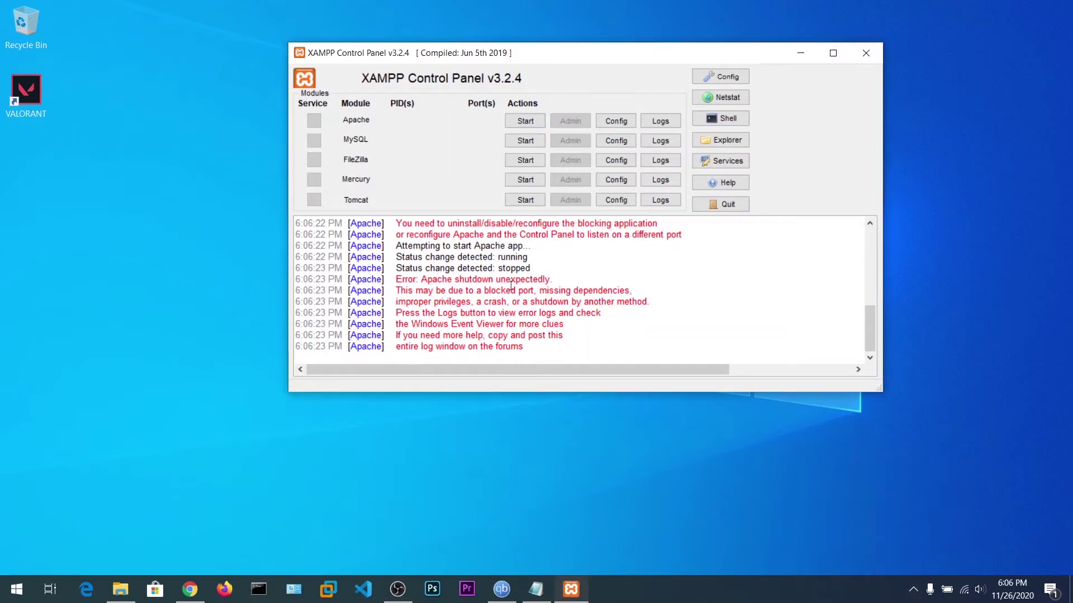
pyautogui.click(611, 128)
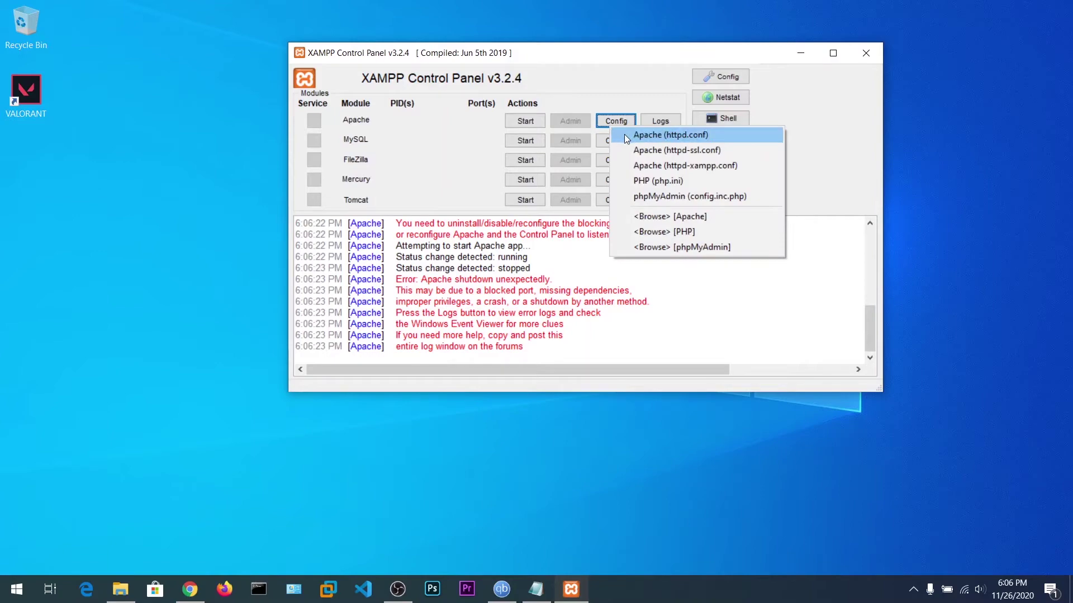
# Open httpd.conf in Notepad and search it for 44, finding no match.
pyautogui.click(625, 134)
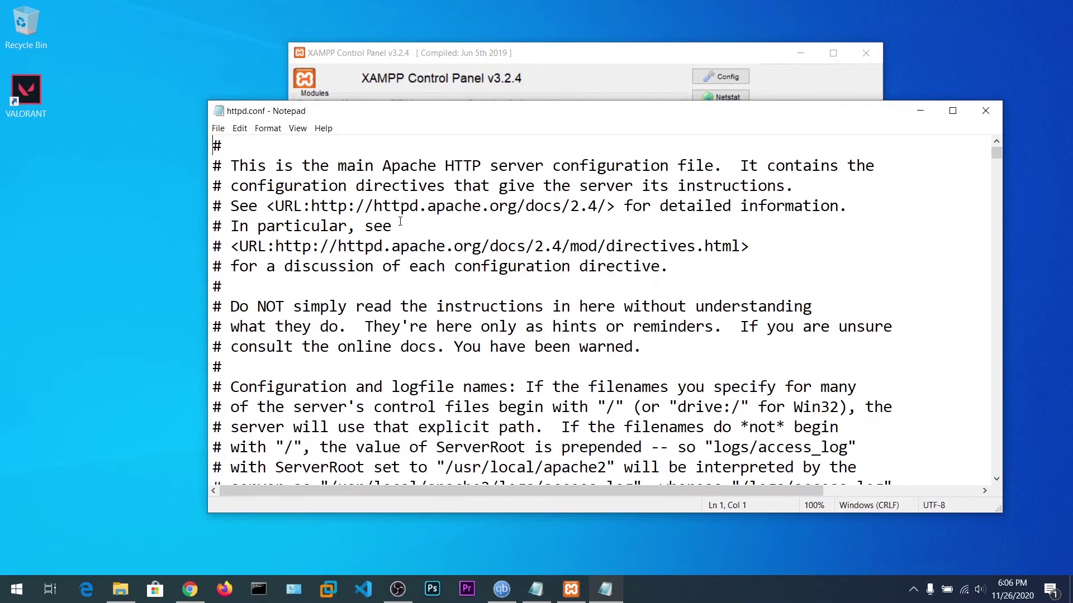
pyautogui.scroll(-9, 386, 326)
pyautogui.scroll(-4, 386, 327)
pyautogui.scroll(5, 402, 326)
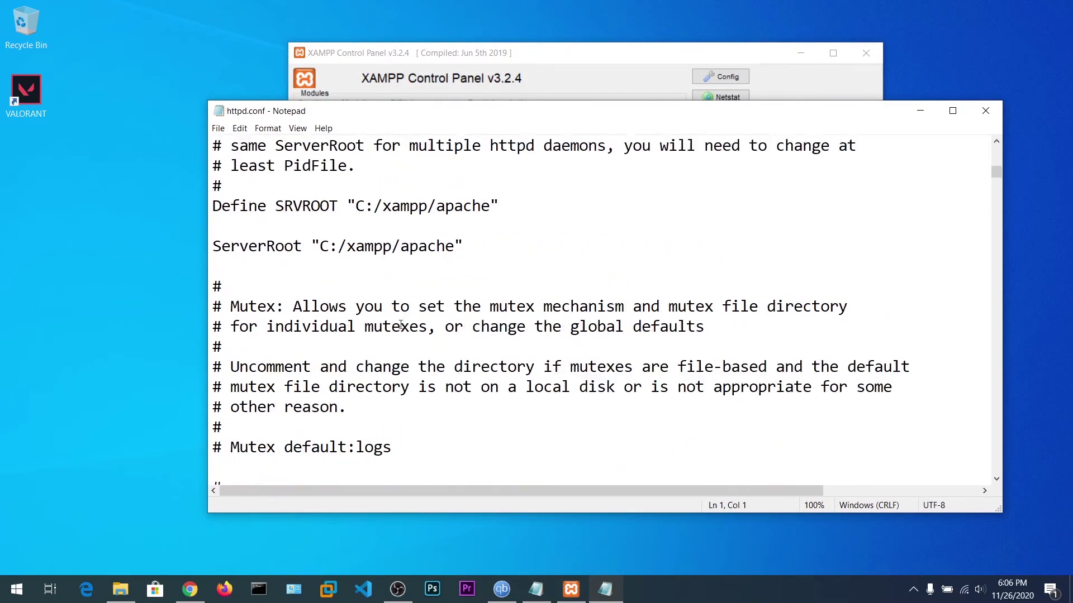
pyautogui.hotkey('ctrl', 'f')
pyautogui.write('443')
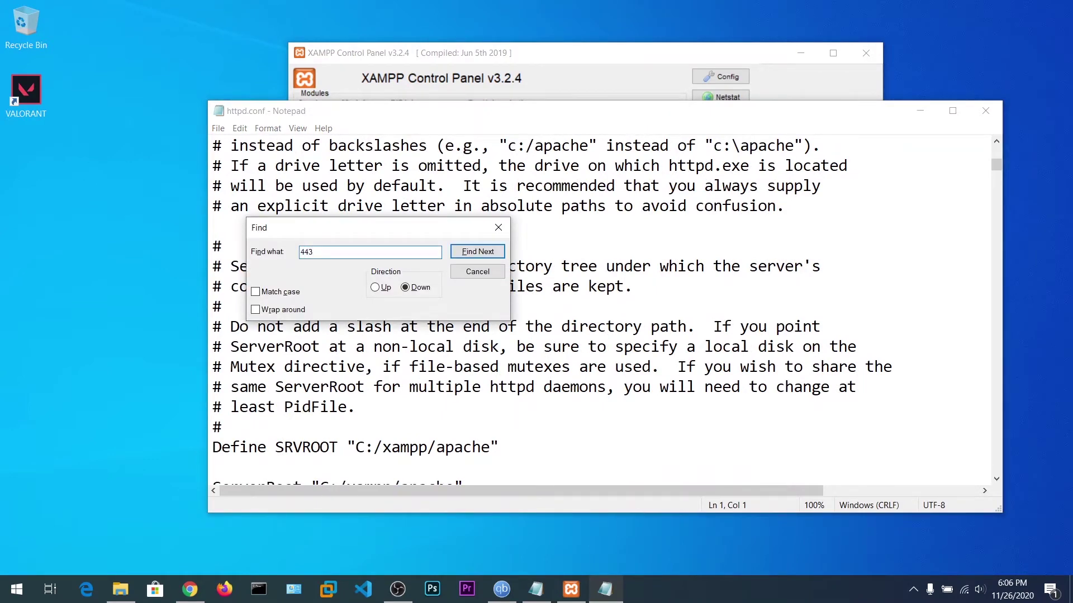
pyautogui.press('Return')
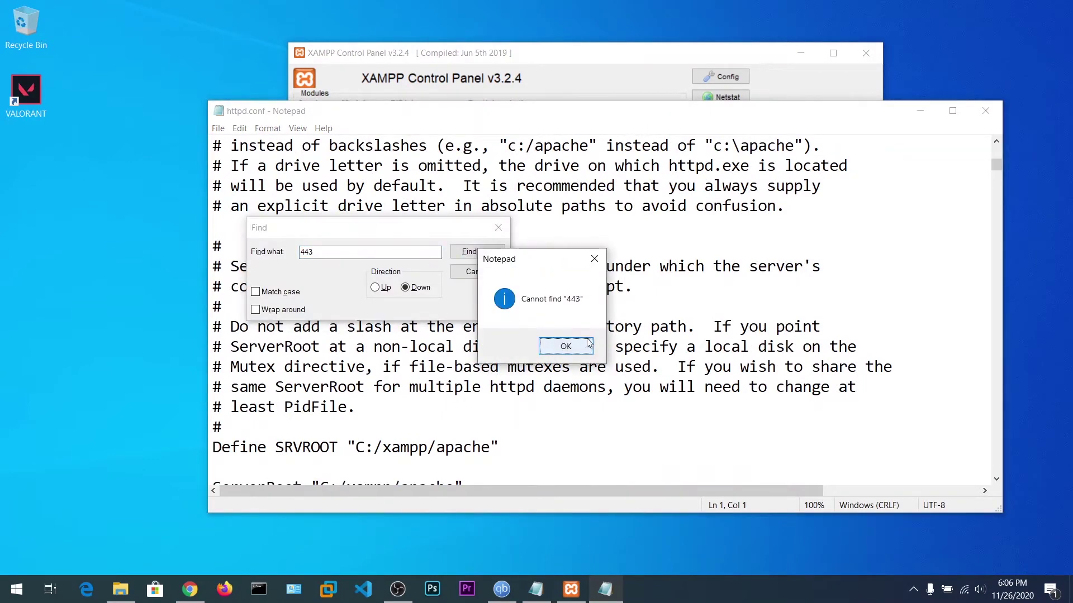
pyautogui.click(566, 346)
pyautogui.click(498, 228)
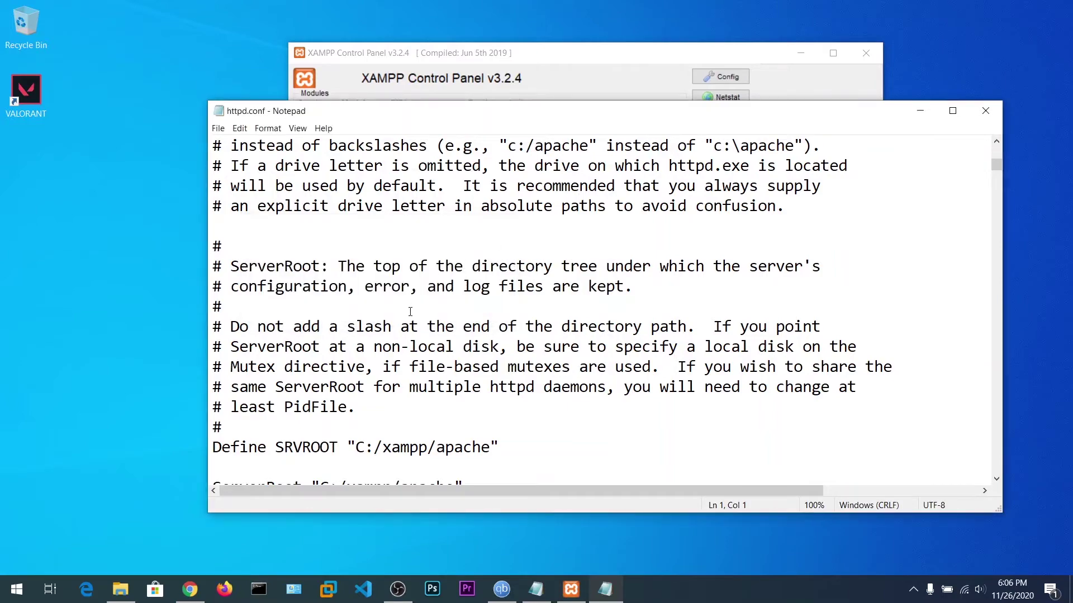
# Scroll through httpd.conf and search again for 443, which is not found.
pyautogui.scroll(-15, 408, 323)
pyautogui.scroll(-10, 409, 323)
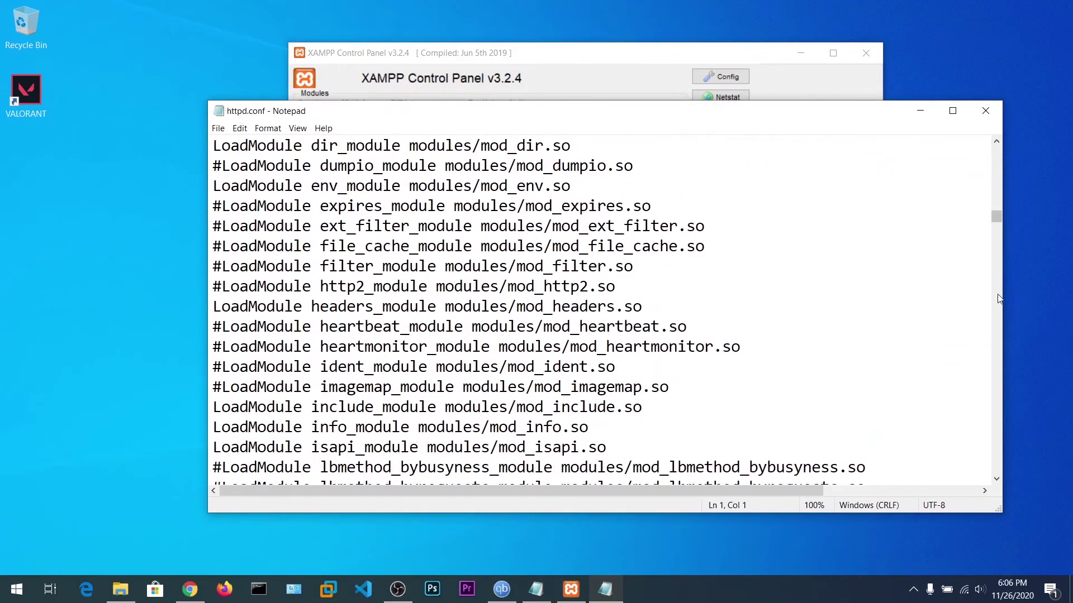
pyautogui.moveTo(995, 218); pyautogui.dragTo(1008, 480)
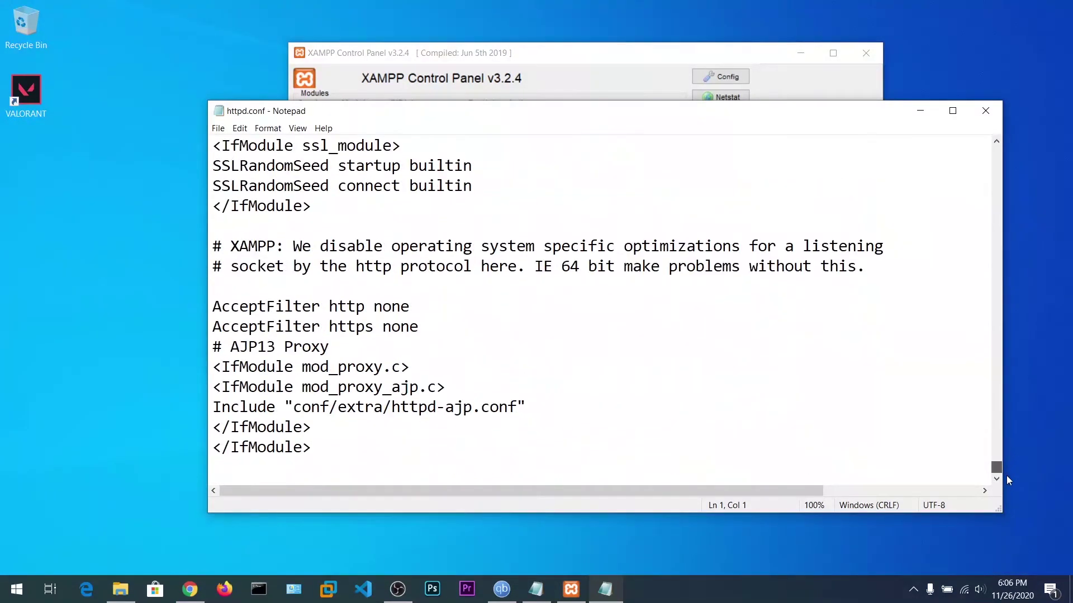
pyautogui.click(362, 425)
pyautogui.moveTo(996, 469); pyautogui.dragTo(997, 146)
pyautogui.hotkey('ctrl', 'f')
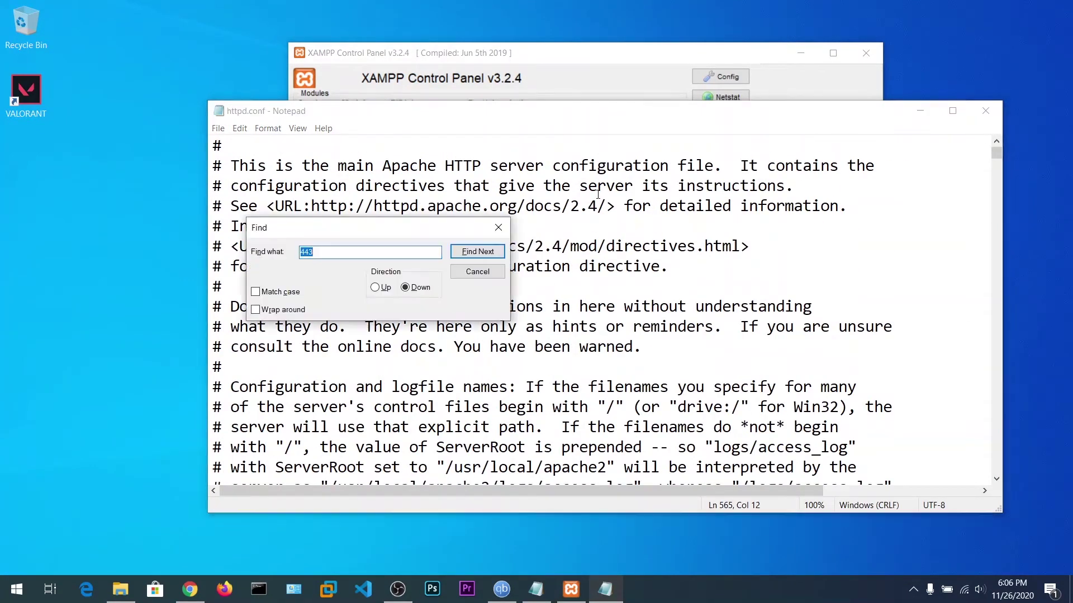
pyautogui.write('443')
pyautogui.press('Return')
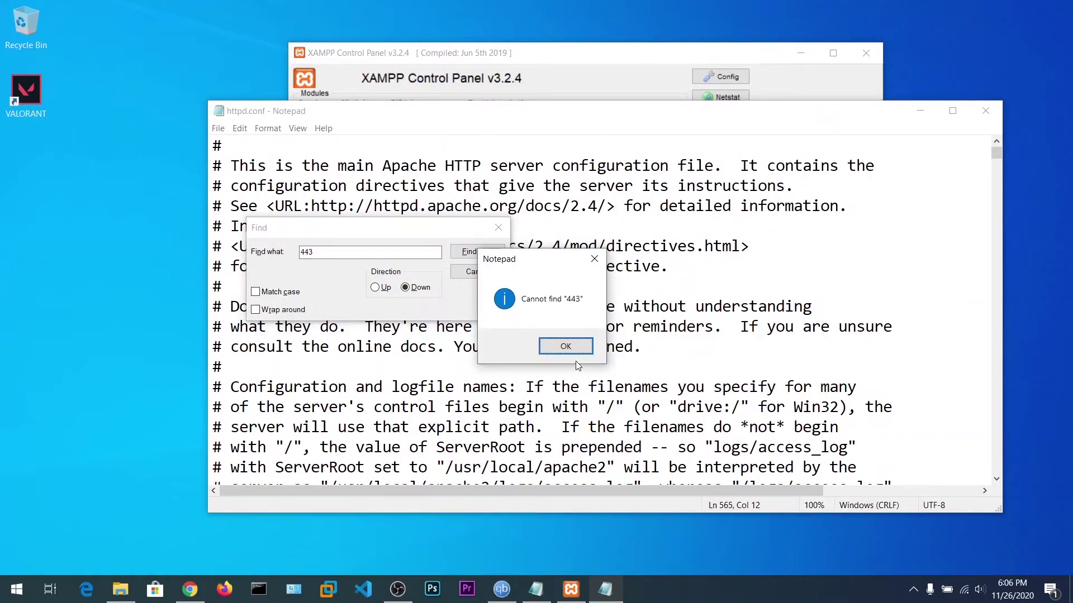
pyautogui.click(572, 347)
# Close httpd.conf and open httpd-ssl.conf from Apache's Config list.
pyautogui.press('Escape')
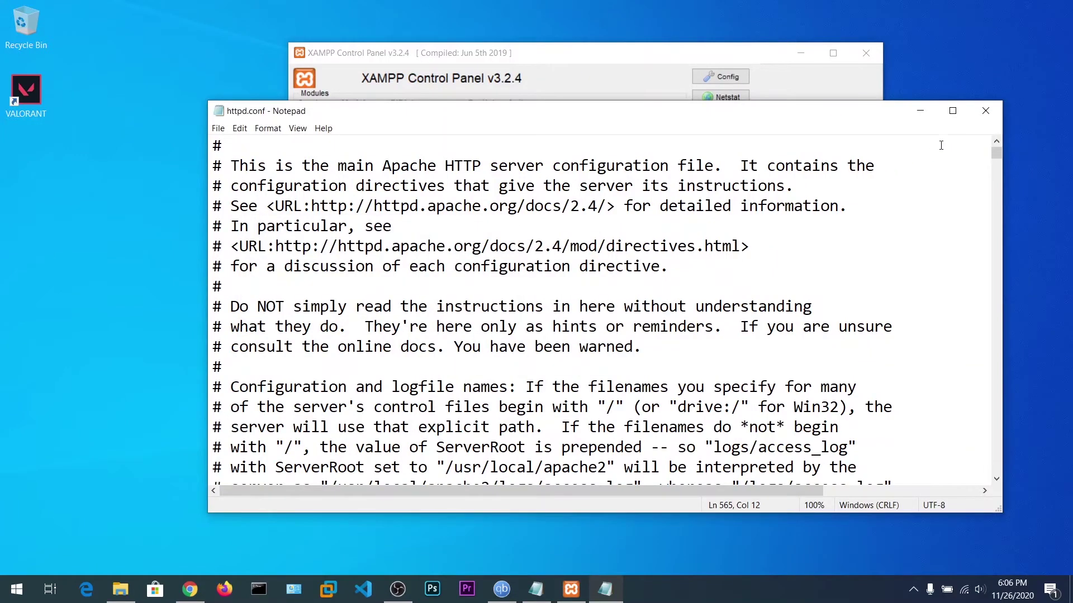
pyautogui.click(985, 111)
pyautogui.click(617, 121)
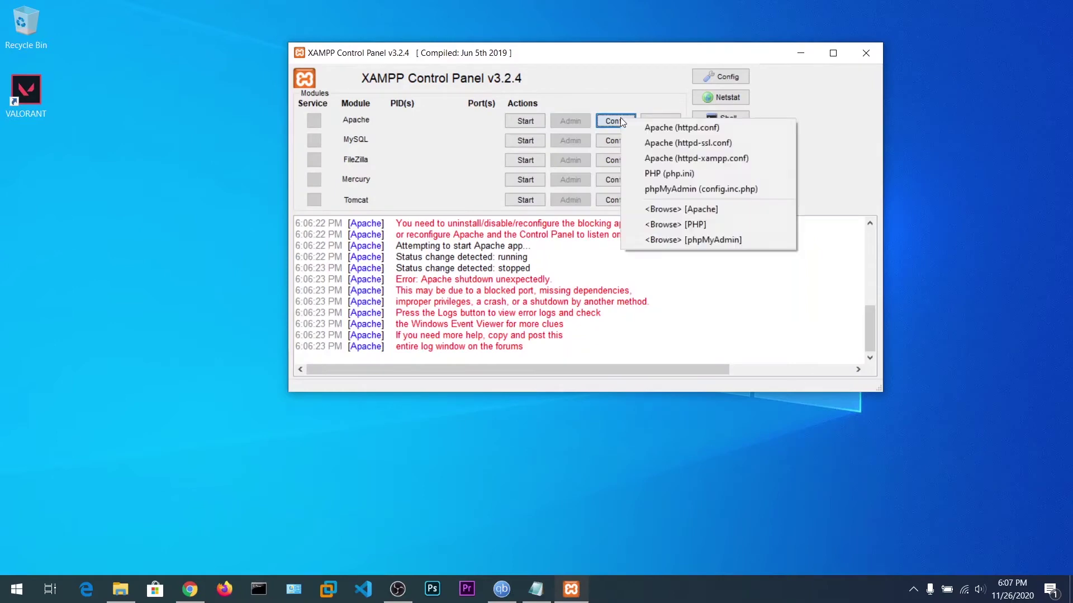
pyautogui.click(642, 143)
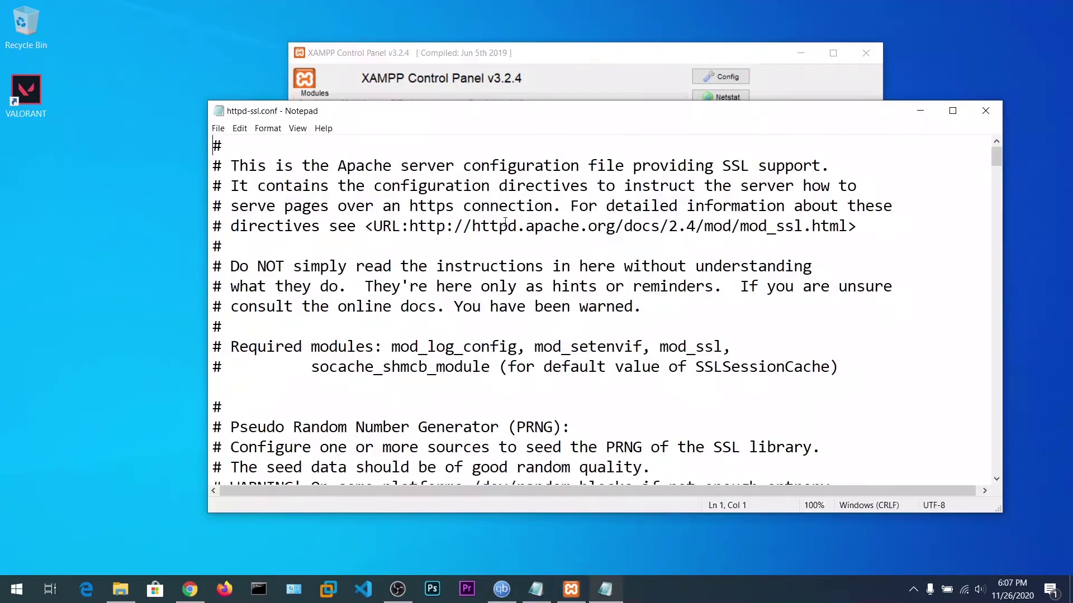
# Find Listen 443 in httpd-ssl.conf and change it to 444.
pyautogui.hotkey('ctrl', 'f')
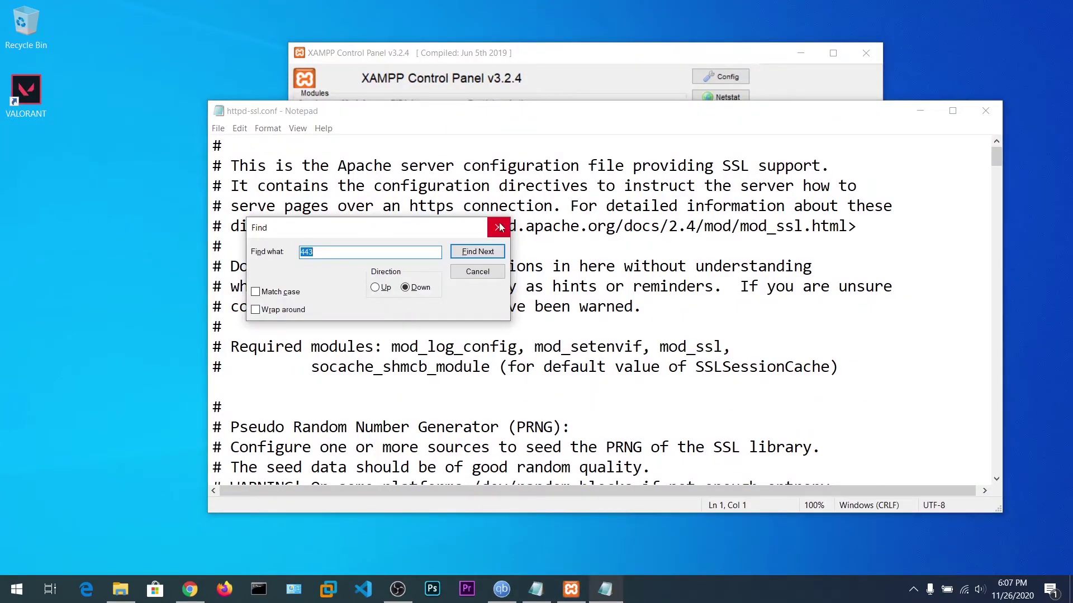
pyautogui.write('443')
pyautogui.press('Return')
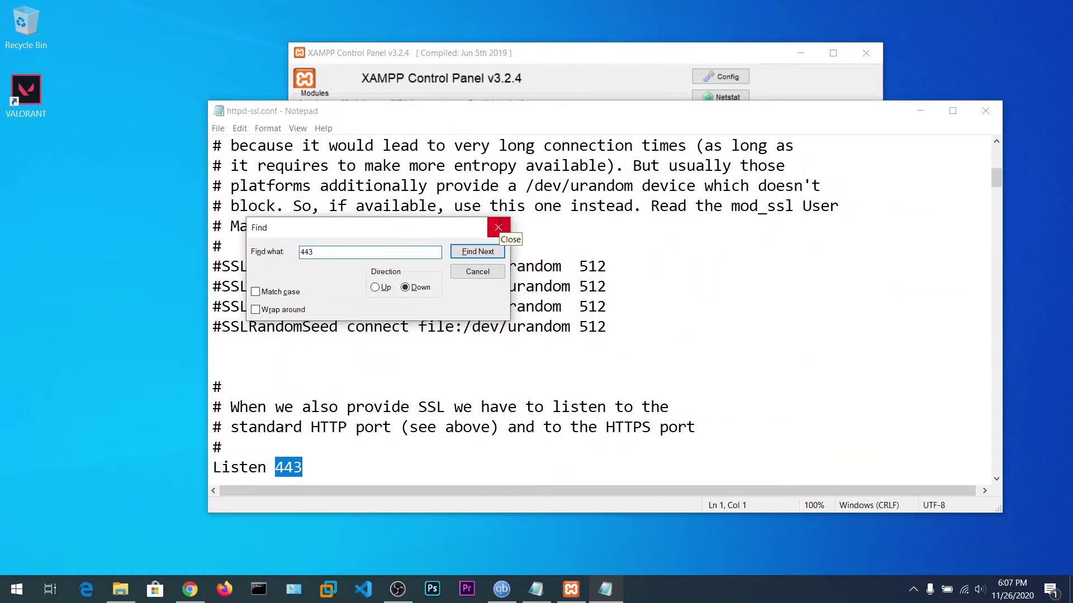
pyautogui.click(497, 227)
pyautogui.scroll(-2, 358, 384)
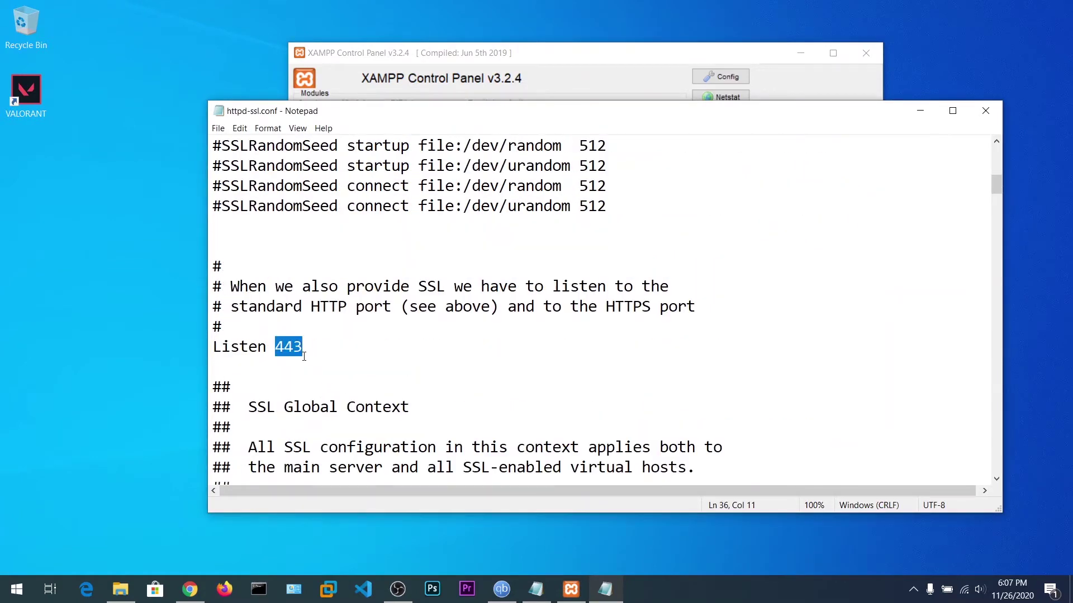
pyautogui.click(304, 355)
pyautogui.press('BackSpace')
pyautogui.write('4')
# Search httpd-ssl.conf for the next occurrence of 443.
pyautogui.hotkey('ctrl', 'f')
pyautogui.write('4')
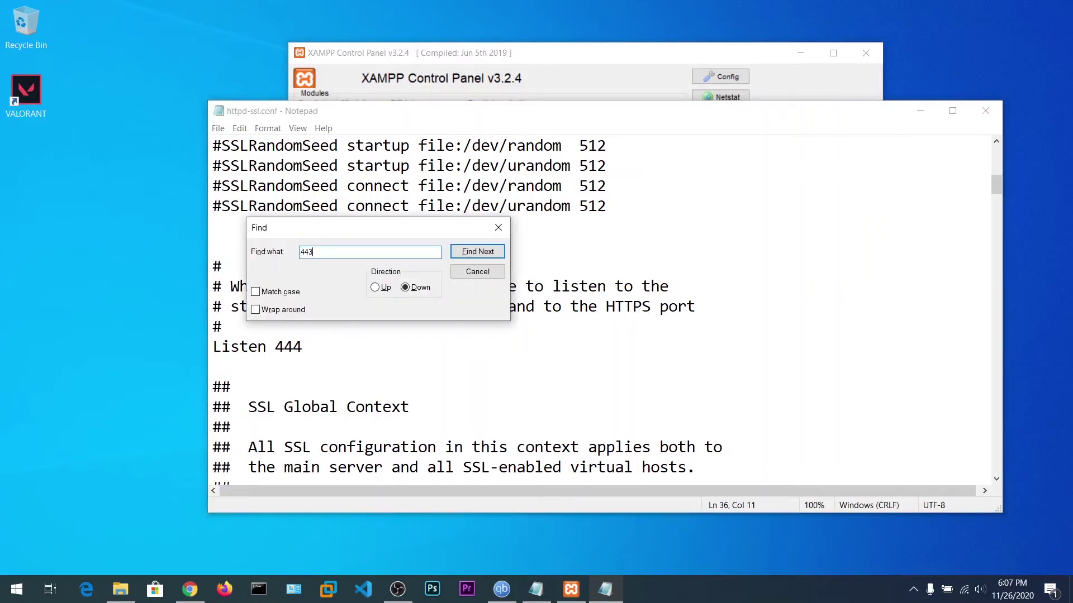
pyautogui.write('43')
pyautogui.press('Return')
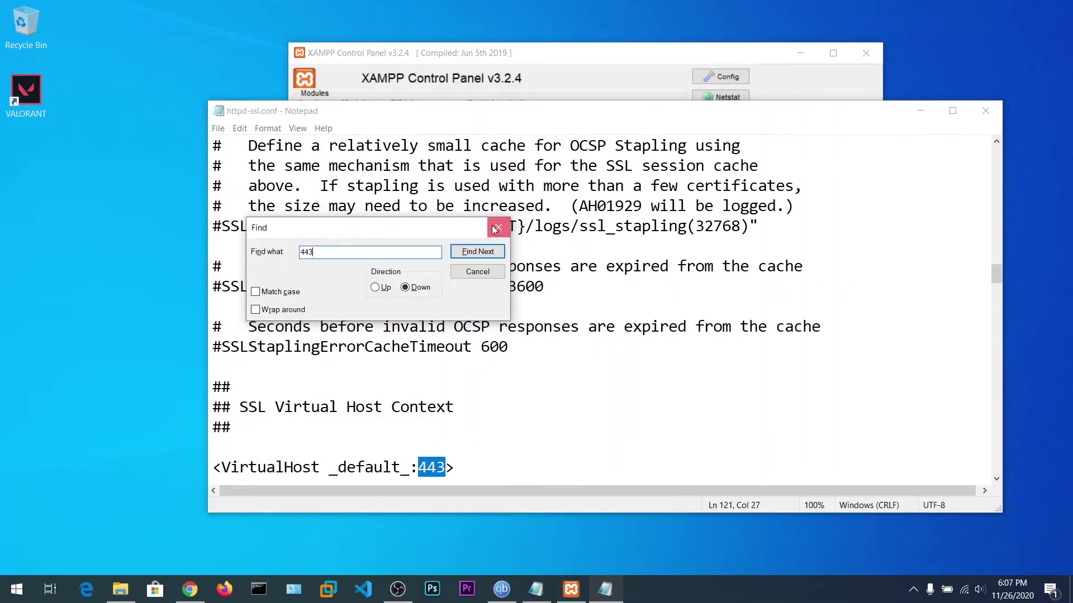
pyautogui.click(498, 227)
pyautogui.scroll(-1, 438, 370)
pyautogui.click(448, 411)
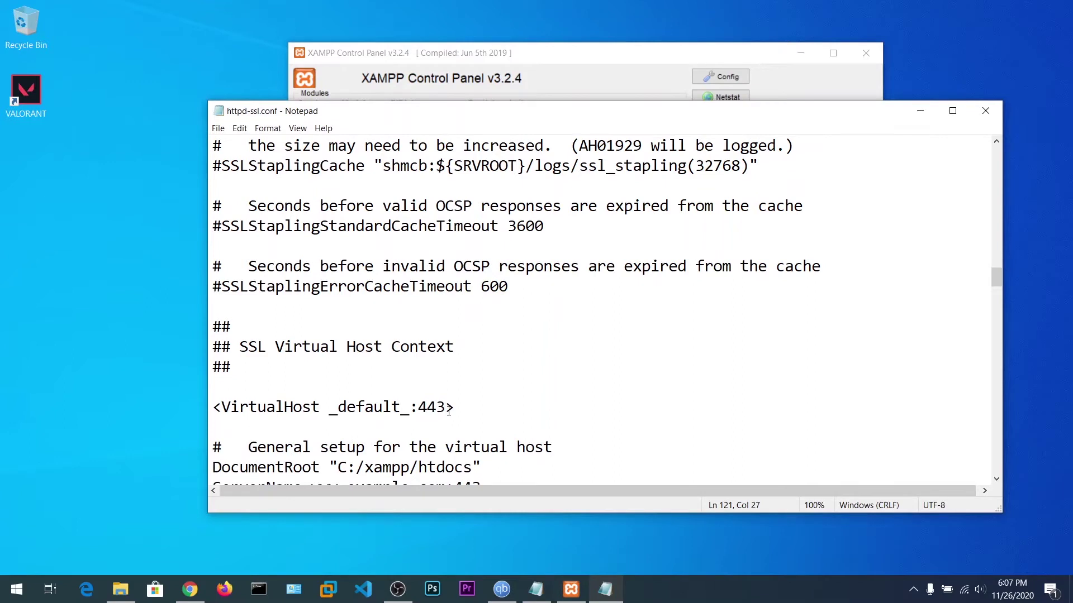
# Replace all remaining 443 with 444, save httpd-ssl.conf, and close Notepad.
pyautogui.click(245, 140)
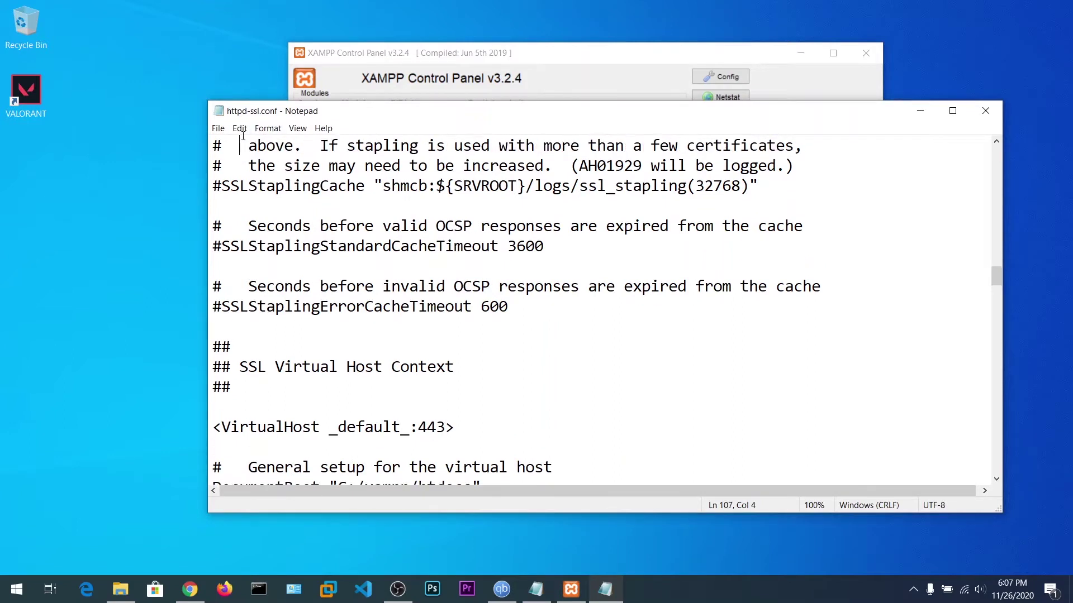
pyautogui.click(240, 129)
pyautogui.click(267, 272)
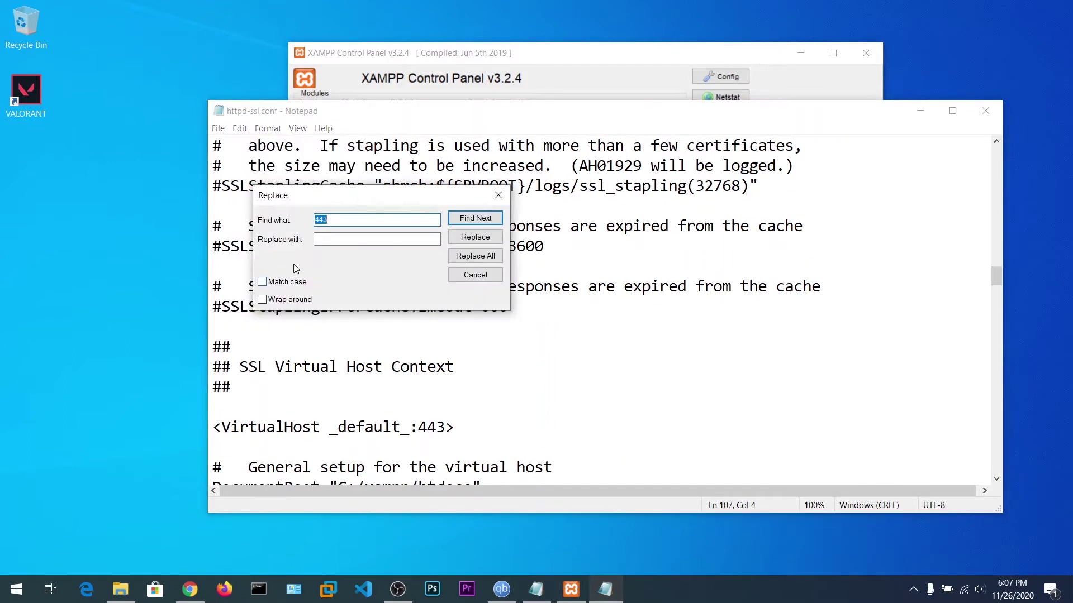
pyautogui.click(348, 237)
pyautogui.click(475, 256)
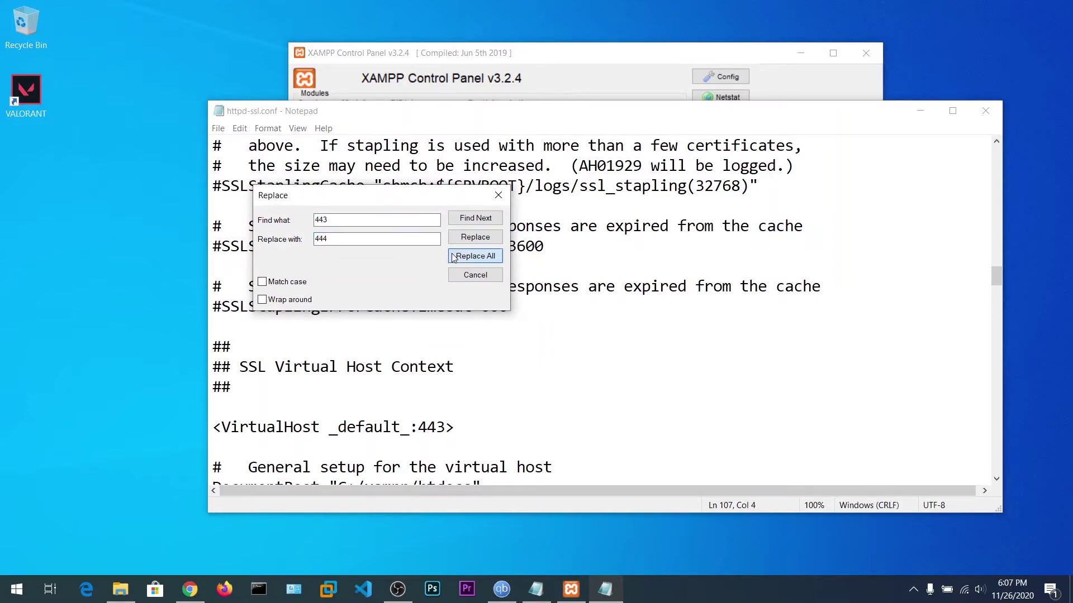
pyautogui.click(498, 195)
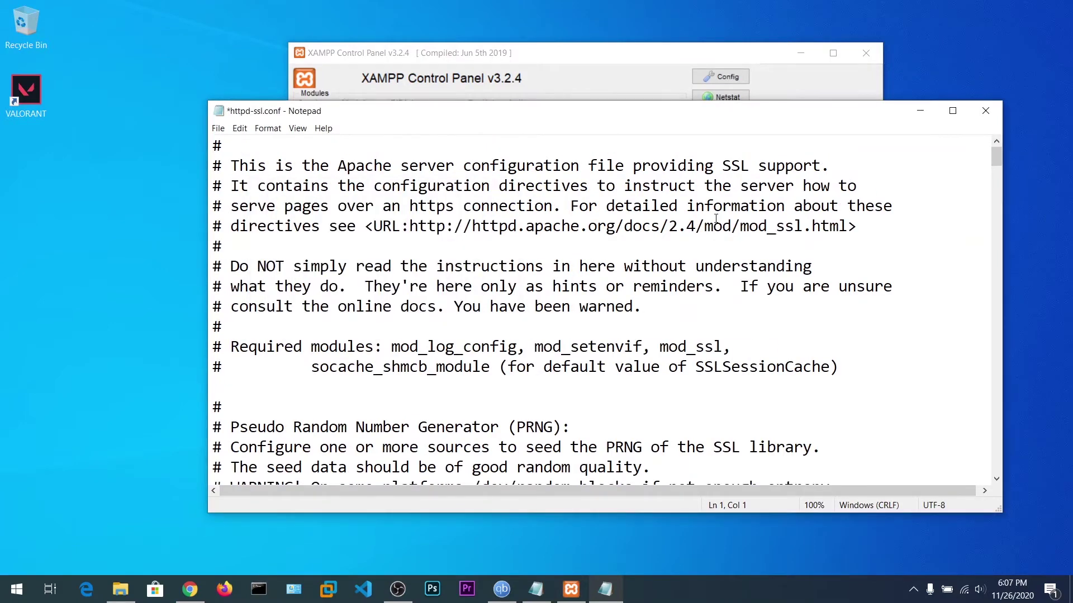
pyautogui.hotkey('ctrl', 's')
pyautogui.click(986, 110)
# Start Apache and MySQL on port 3306, allowing MySQL on private networks, then open phpMyAdmin.
pyautogui.click(520, 117)
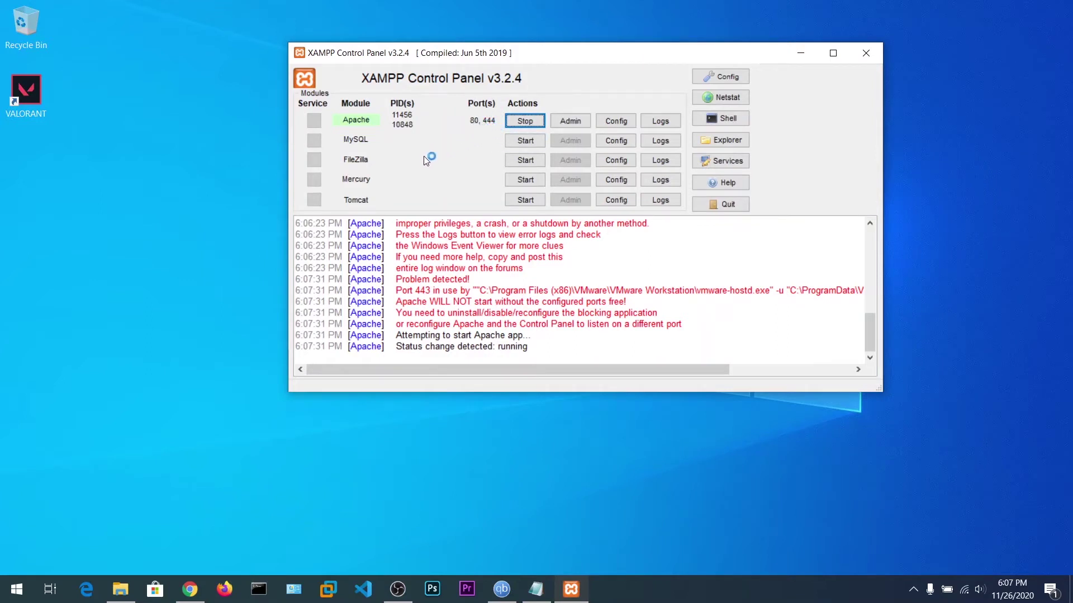
pyautogui.click(524, 143)
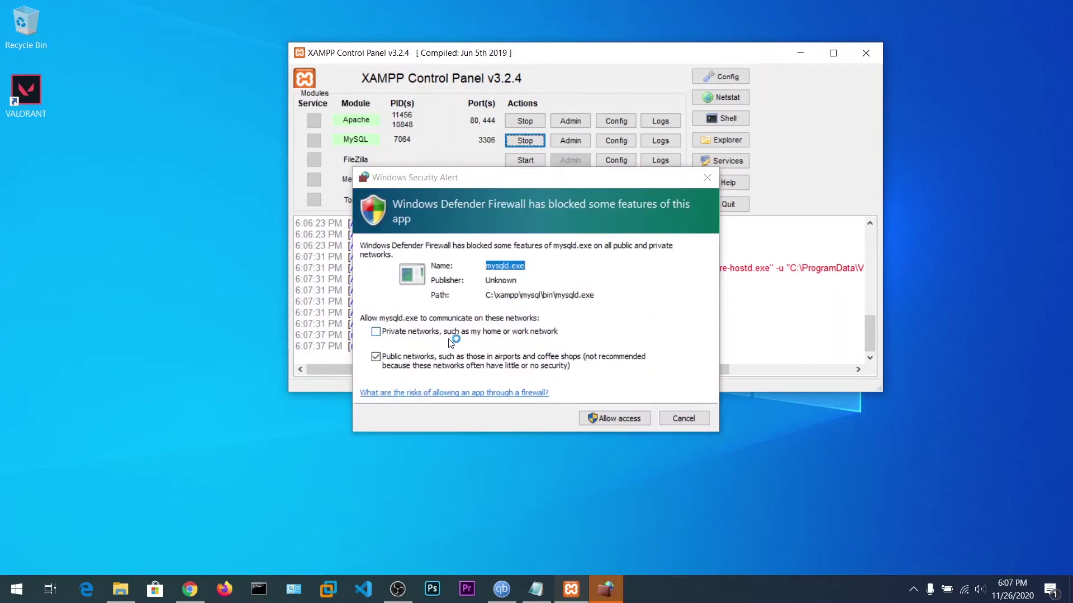
pyautogui.click(463, 332)
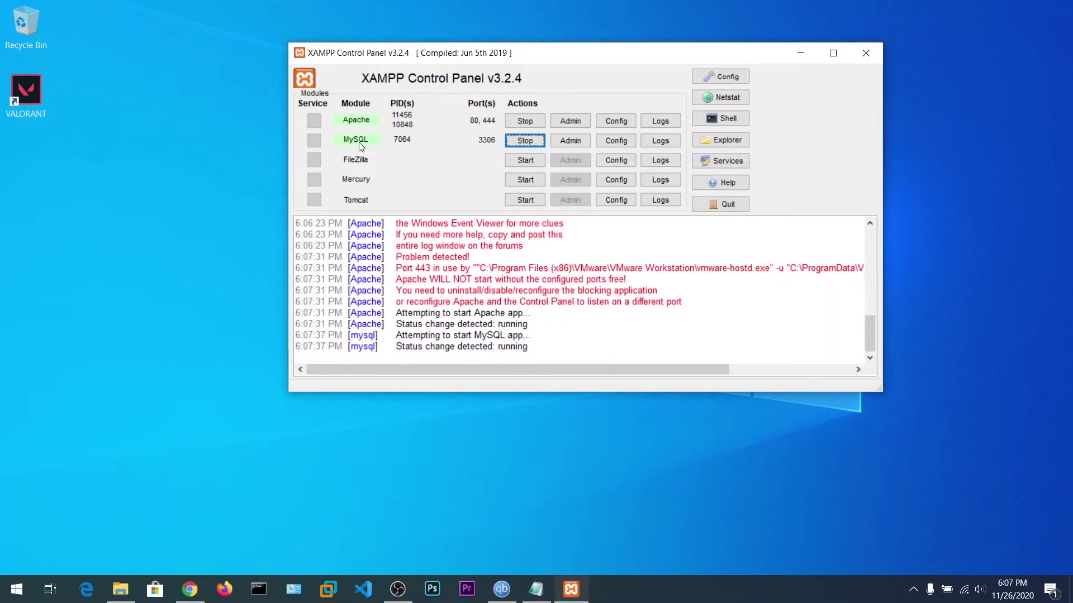
pyautogui.click(574, 138)
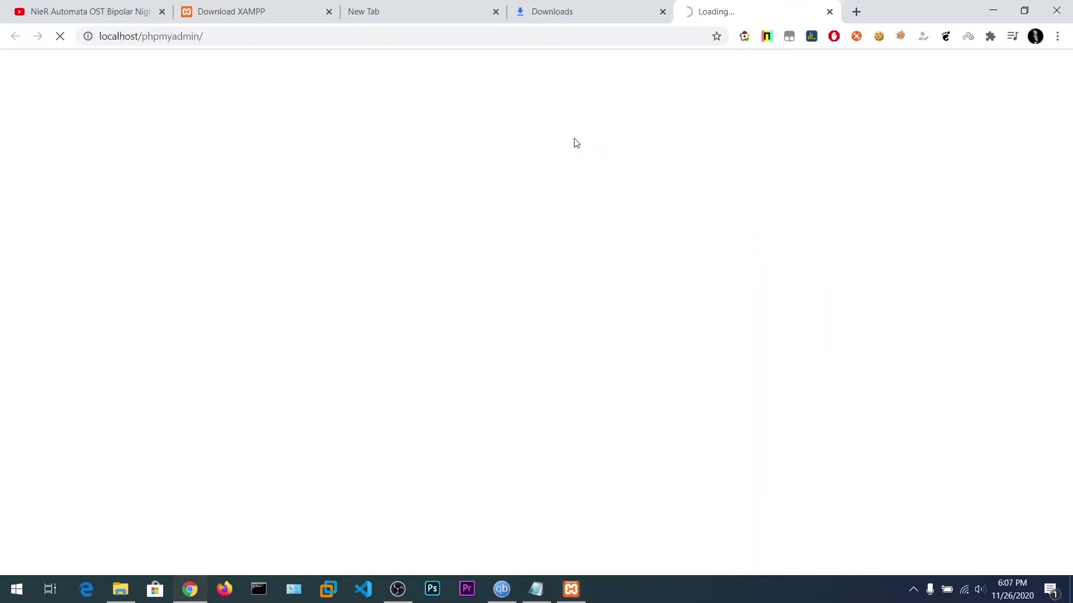
# Create a database named wordpress with utf8mb4_general_ci collation in phpMyAdmin.
pyautogui.click(662, 11)
pyautogui.moveTo(622, 5); pyautogui.dragTo(431, 3)
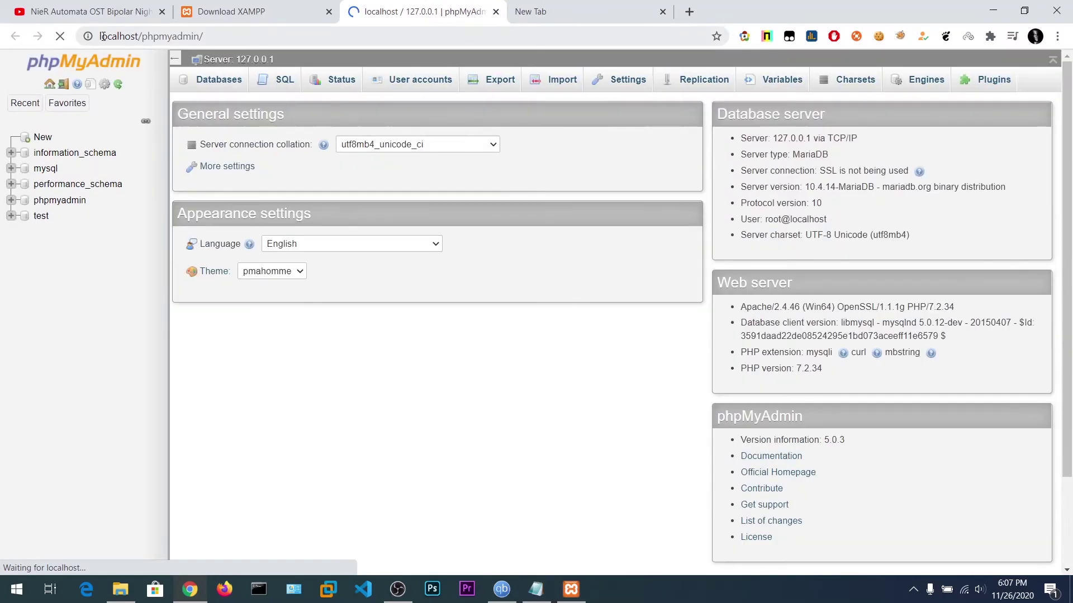
pyautogui.moveTo(106, 36); pyautogui.dragTo(144, 35)
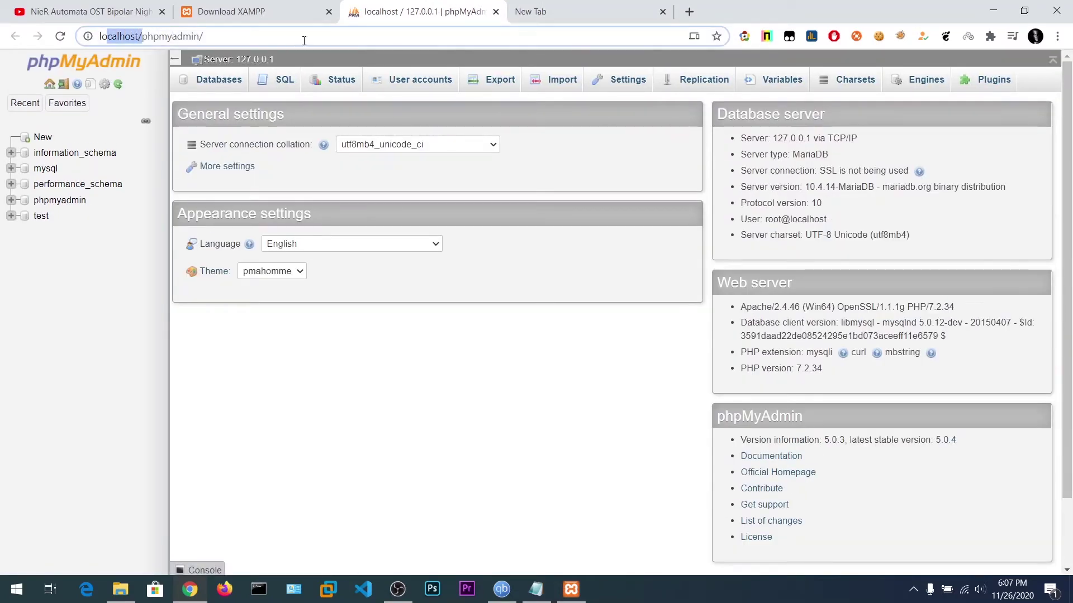
pyautogui.click(356, 347)
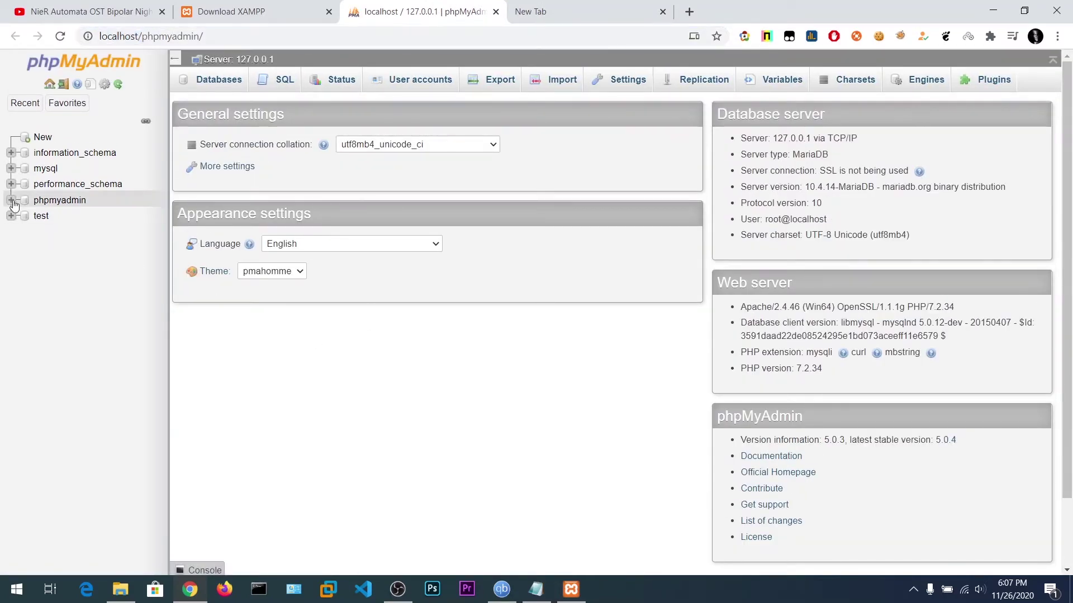
pyautogui.click(38, 138)
pyautogui.click(252, 181)
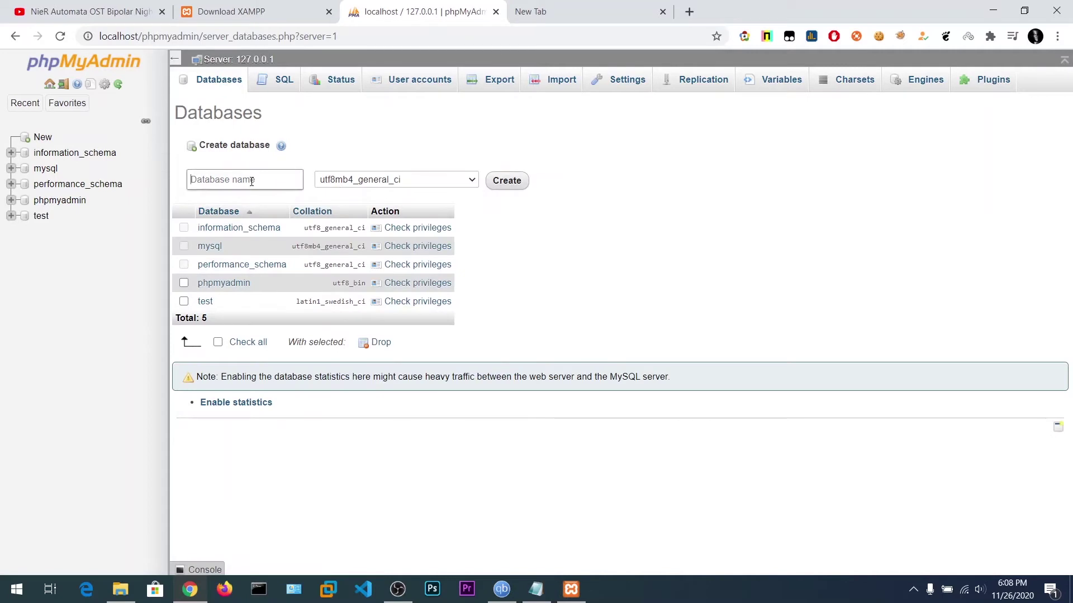
pyautogui.write('wordpress')
pyautogui.click(452, 180)
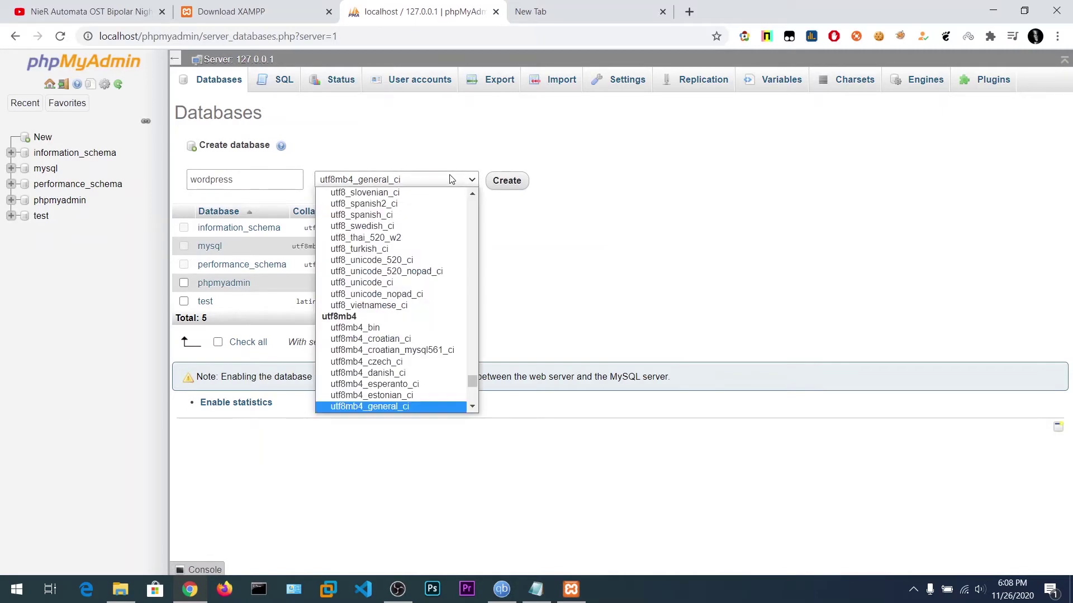
pyautogui.click(444, 185)
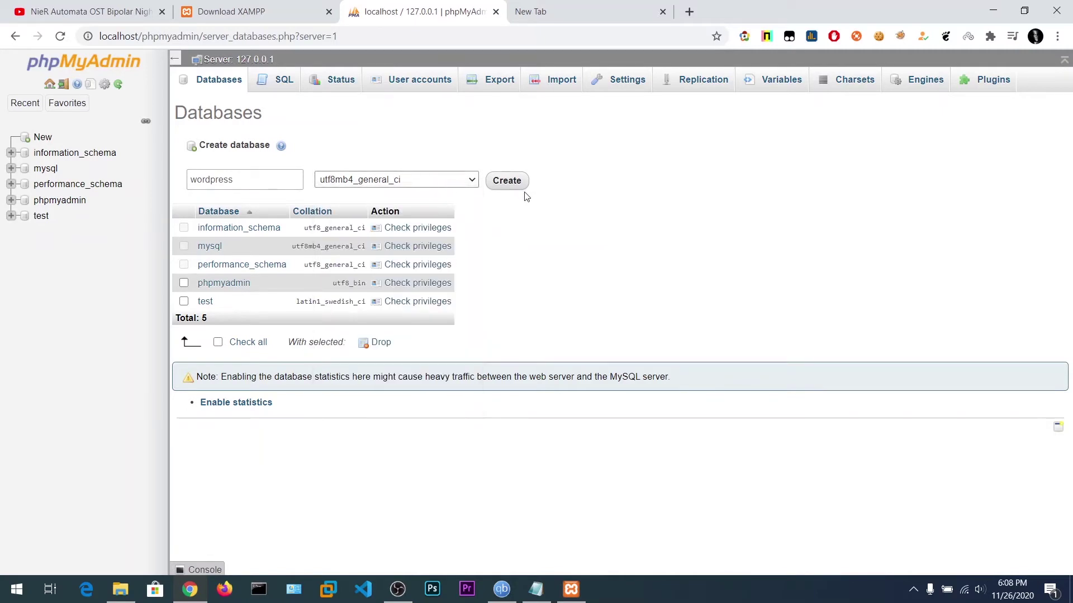
pyautogui.click(511, 181)
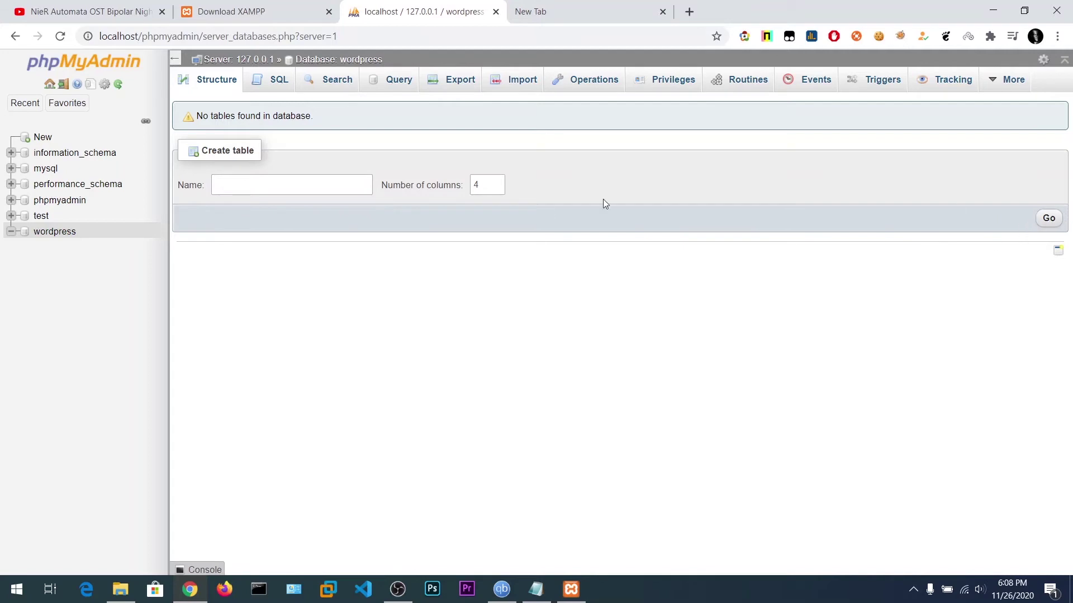
pyautogui.click(1049, 219)
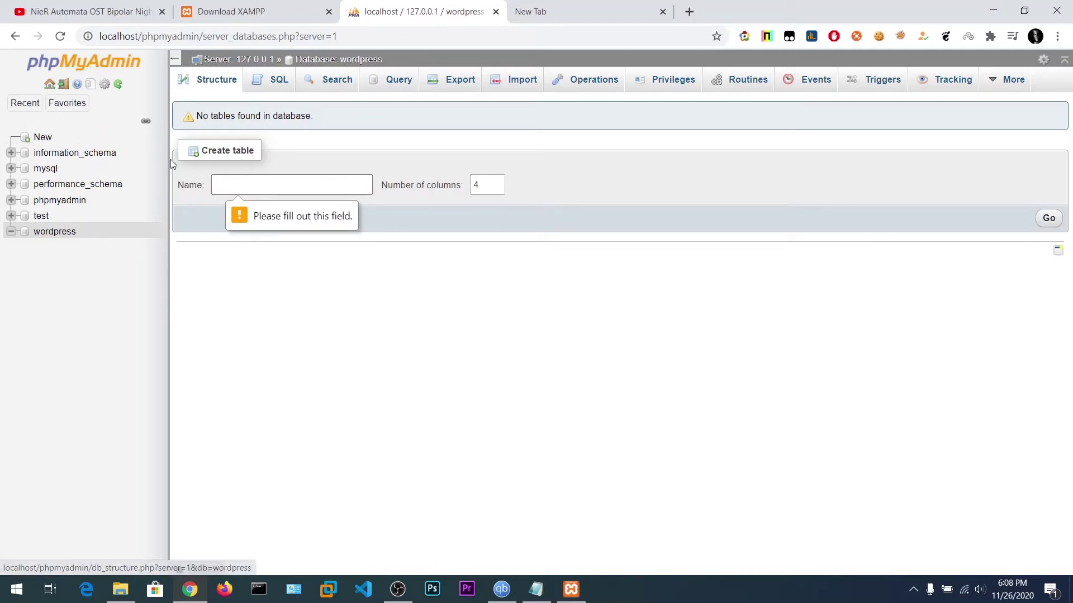
# Load localhost/ in the new tab, then return to the wordpress database and File Explorer.
pyautogui.click(571, 7)
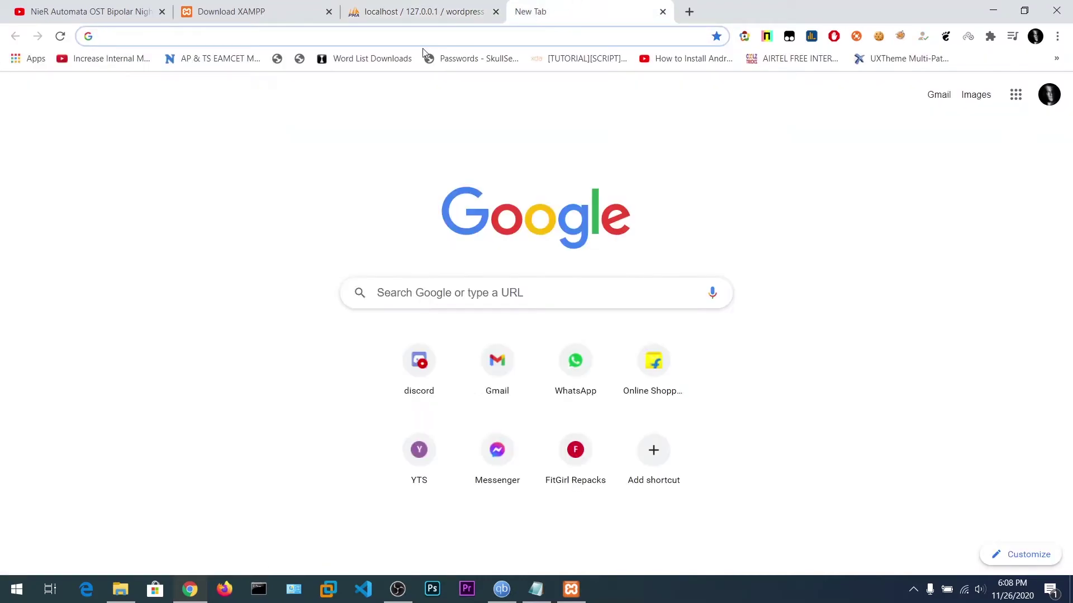
pyautogui.write('localhost:52586/HtmlPage2.html')
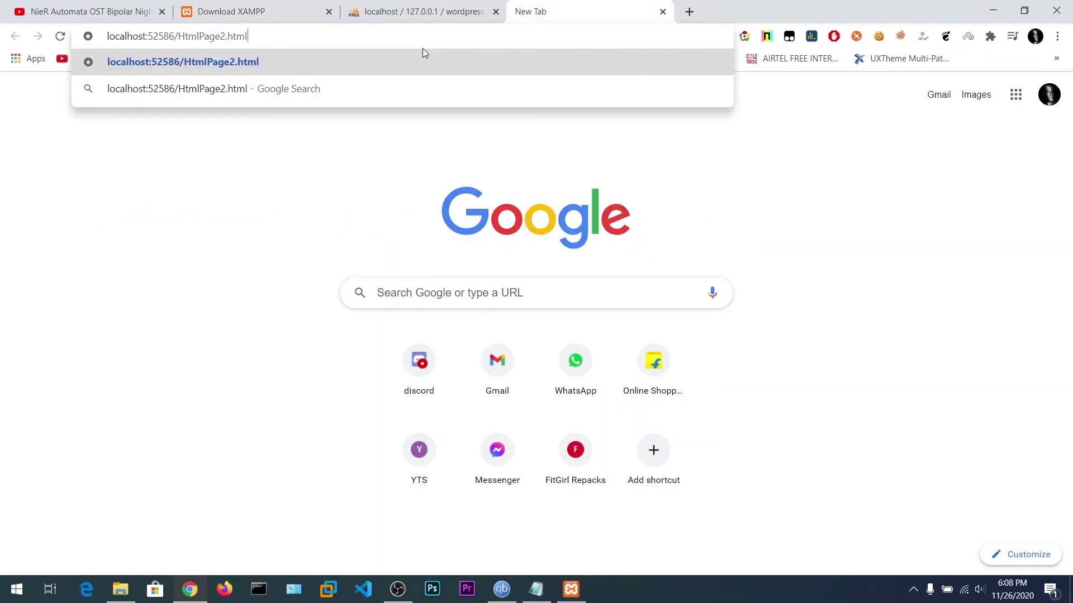
pyautogui.press('BackSpace')
pyautogui.press('BackSpace')
pyautogui.press('BackSpace')
pyautogui.press('BackSpace')
pyautogui.press('BackSpace')
pyautogui.press('BackSpace')
pyautogui.press('BackSpace')
pyautogui.press('BackSpace')
pyautogui.press('BackSpace')
pyautogui.press('BackSpace')
pyautogui.press('BackSpace')
pyautogui.press('BackSpace')
pyautogui.press('BackSpace')
pyautogui.press('BackSpace')
pyautogui.press('BackSpace')
pyautogui.press('BackSpace')
pyautogui.press('BackSpace')
pyautogui.press('BackSpace')
pyautogui.press('BackSpace')
pyautogui.press('BackSpace')
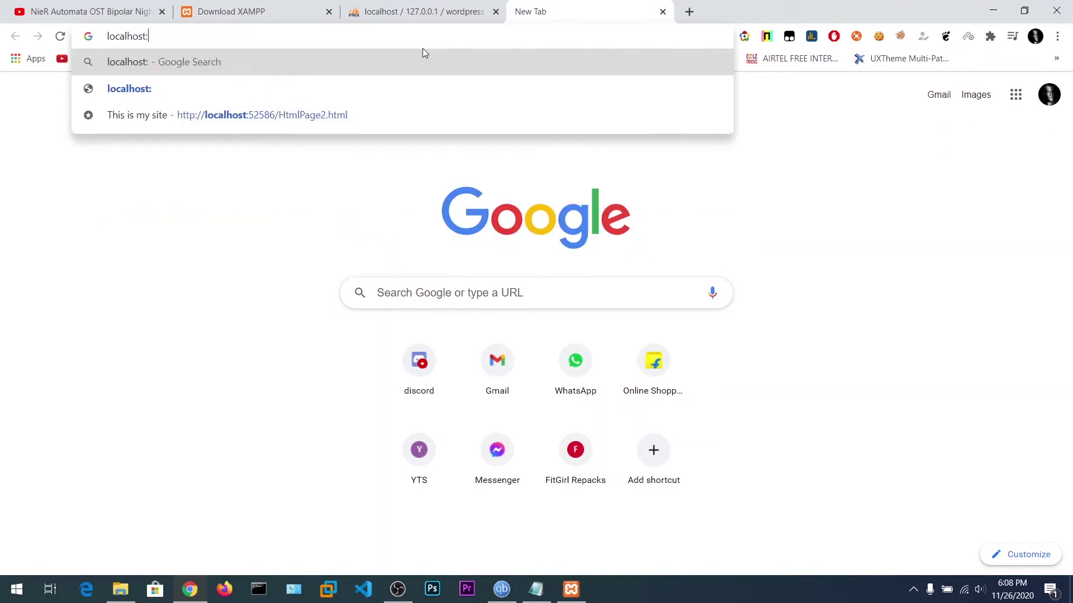
pyautogui.press('BackSpace')
pyautogui.write('/')
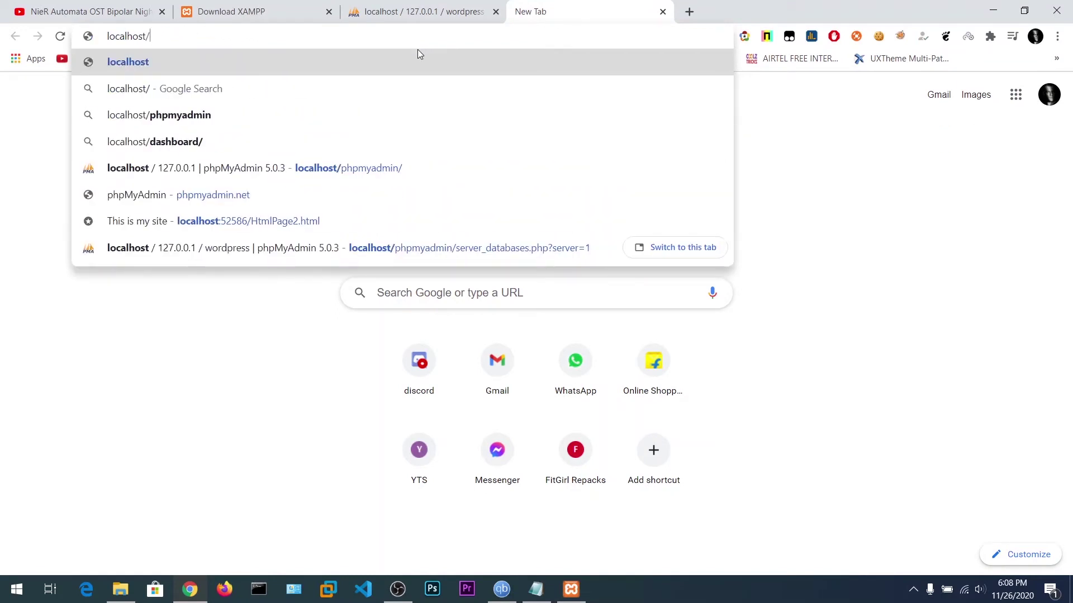
pyautogui.press('Return')
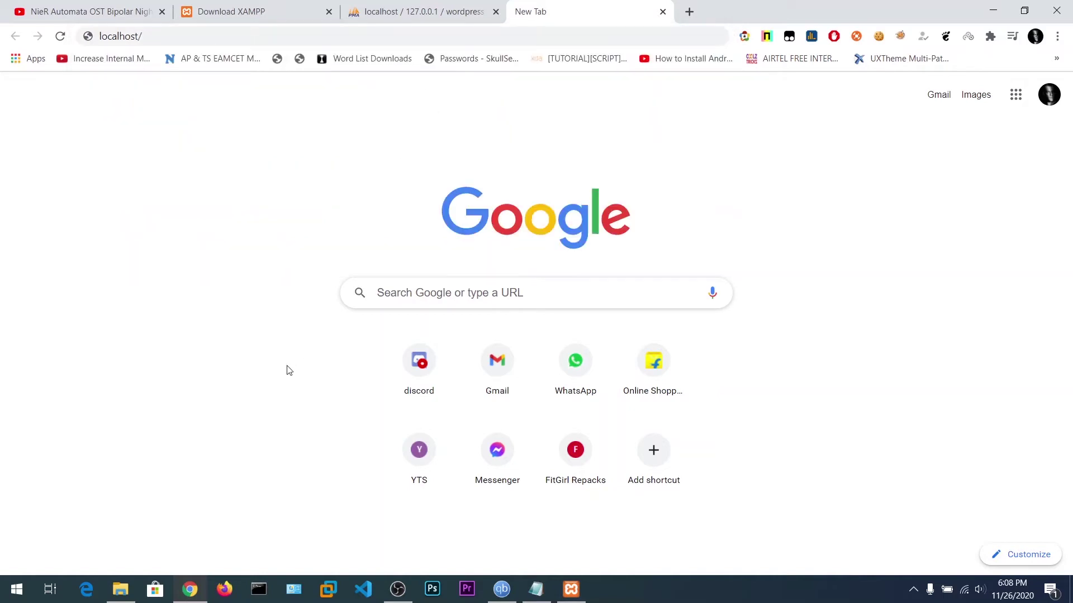
pyautogui.click(481, 6)
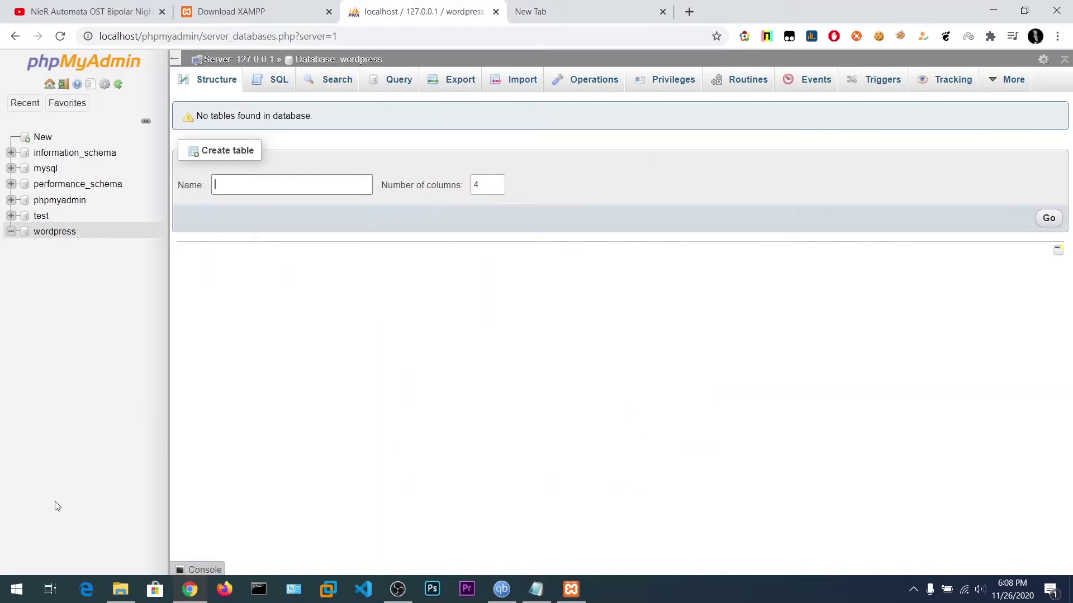
pyautogui.click(120, 590)
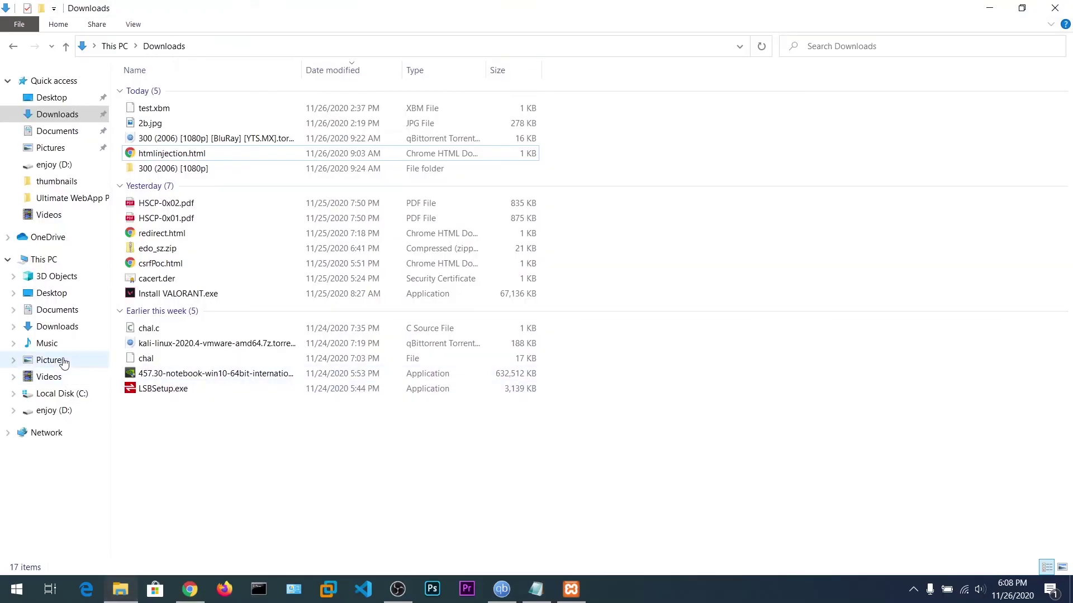
# Browse the C: drive into Program Files and Program Files (x86).
pyautogui.click(62, 394)
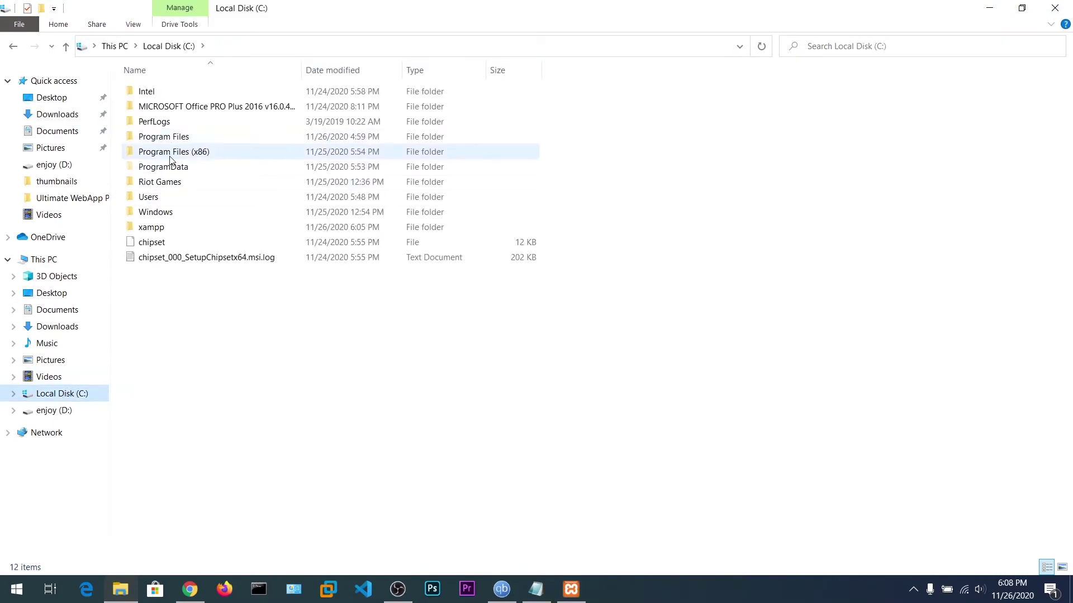
pyautogui.doubleClick(172, 138)
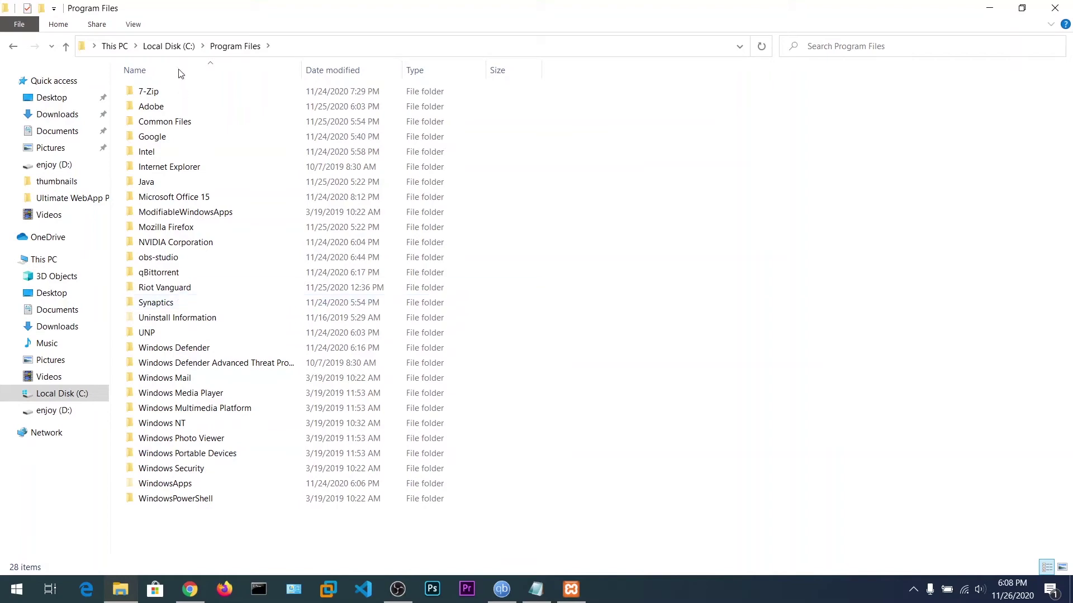
pyautogui.click(168, 46)
pyautogui.click(181, 155)
pyautogui.doubleClick(181, 154)
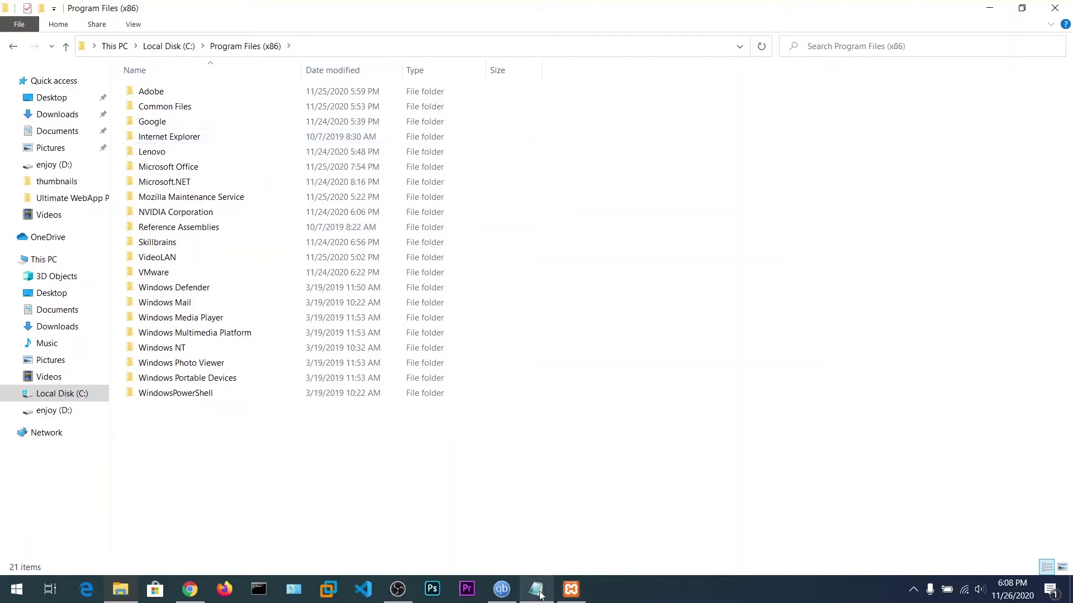
# Open the C:\xampp folder from the XAMPP Control Panel and maximize the window.
pyautogui.click(570, 589)
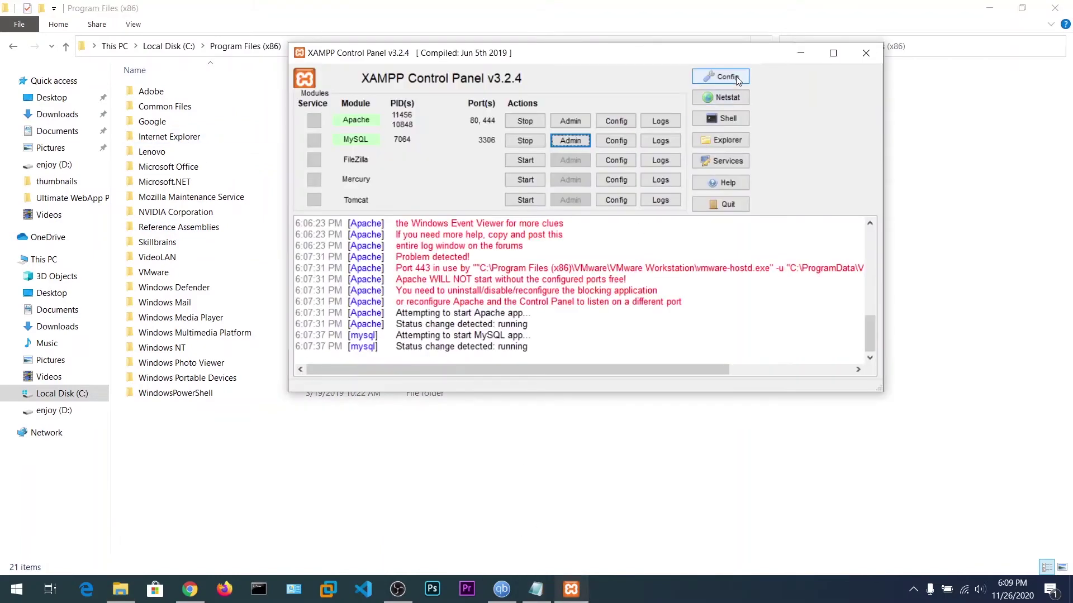
pyautogui.click(736, 76)
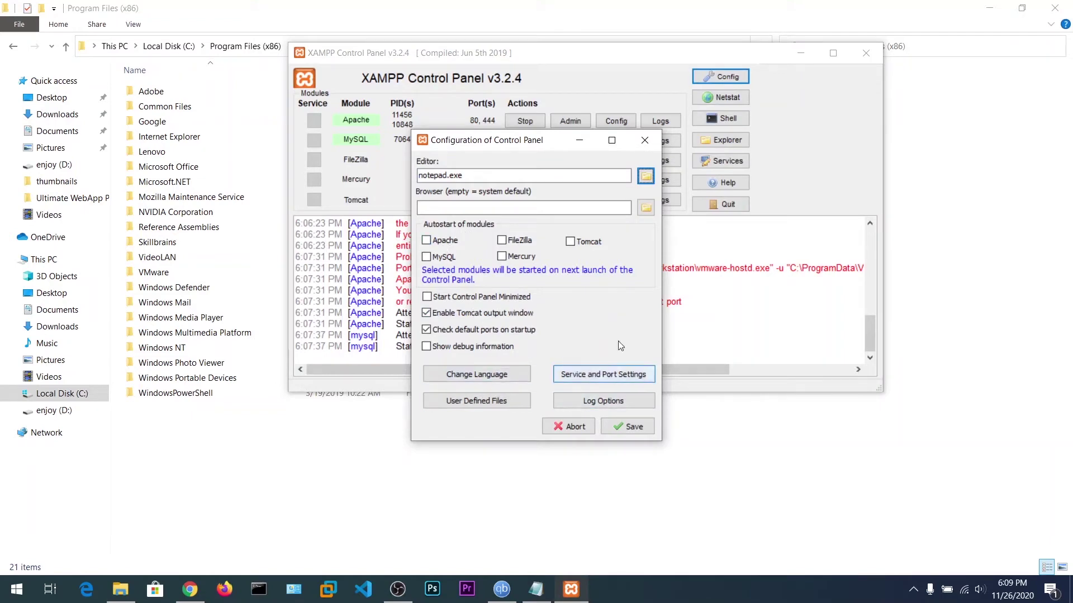
pyautogui.click(644, 140)
pyautogui.click(721, 139)
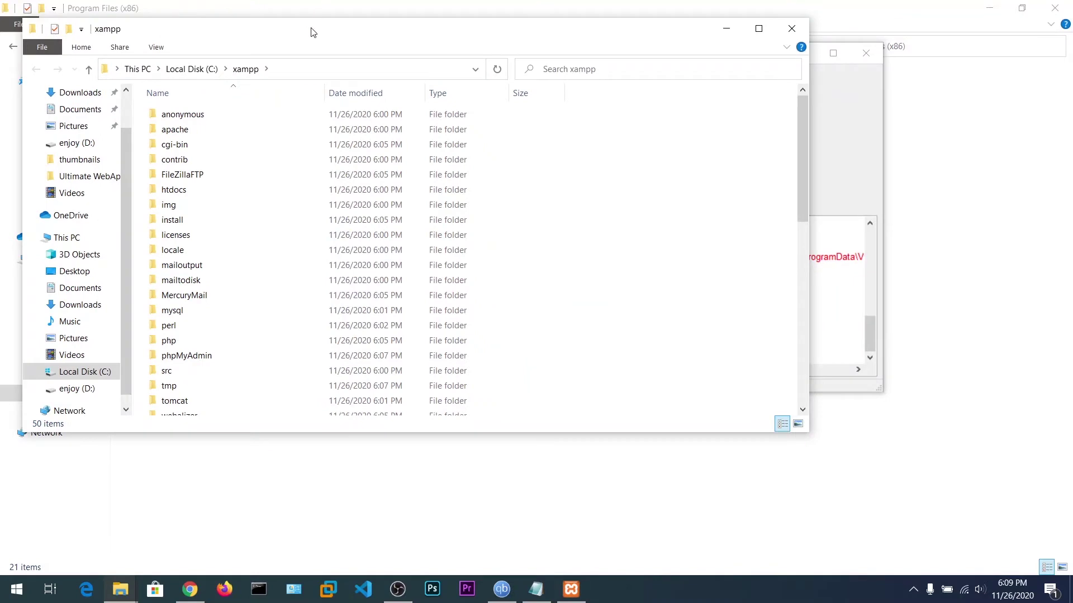
pyautogui.doubleClick(313, 32)
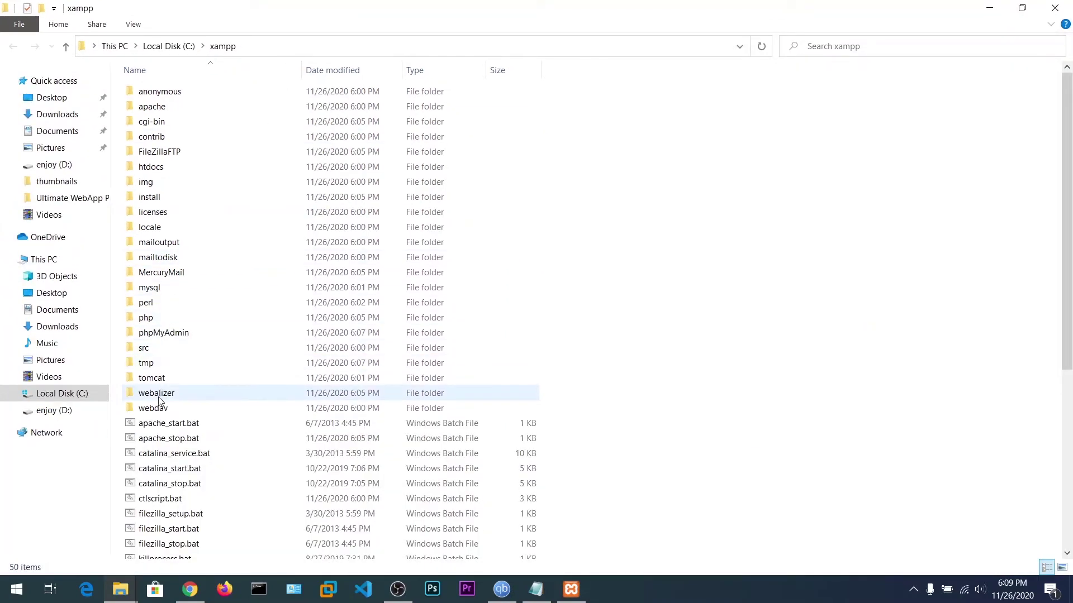
# Look through the htdocs, webalizer and dashboard folders, then return to xampp.
pyautogui.click(170, 152)
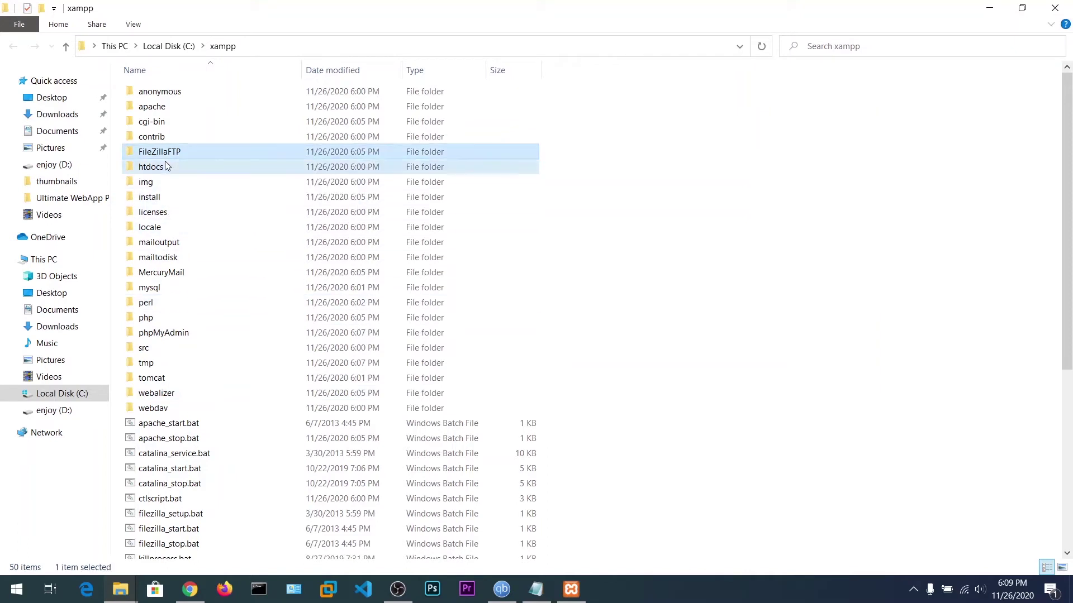
pyautogui.doubleClick(165, 164)
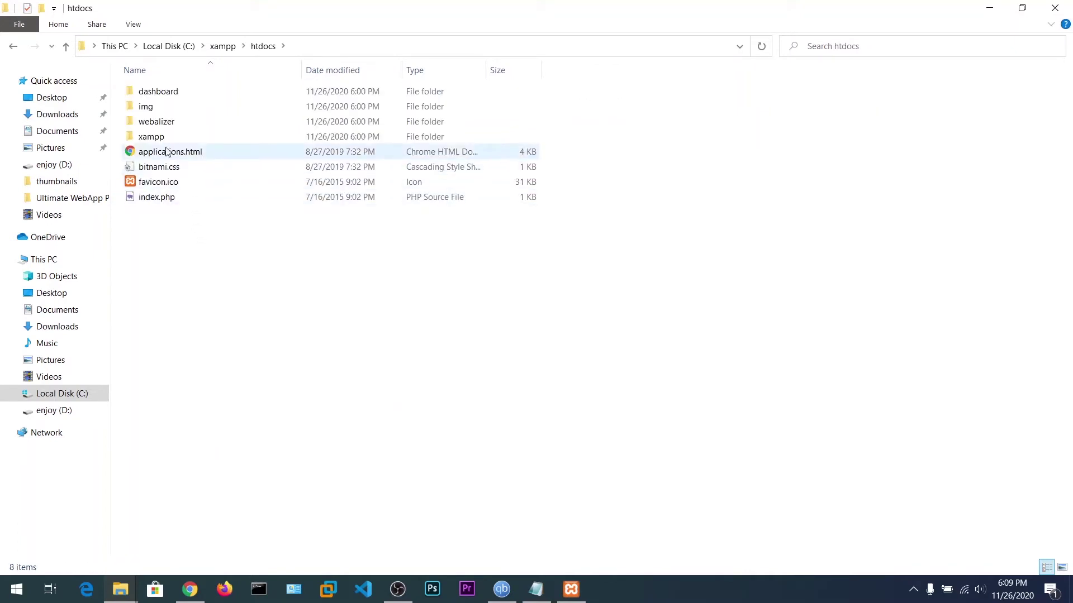
pyautogui.doubleClick(165, 127)
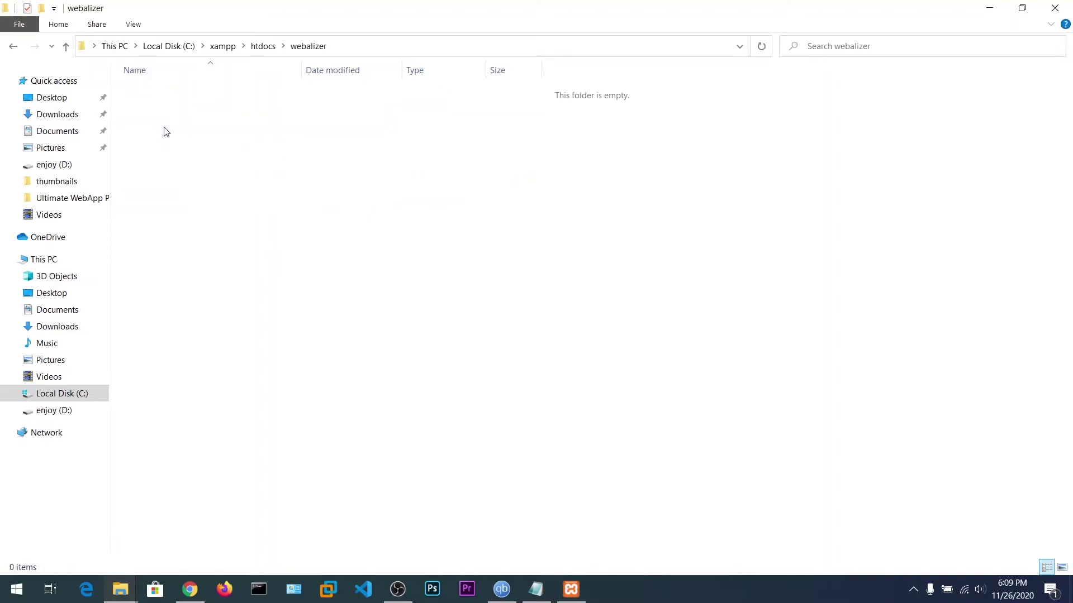
pyautogui.click(255, 47)
pyautogui.doubleClick(167, 96)
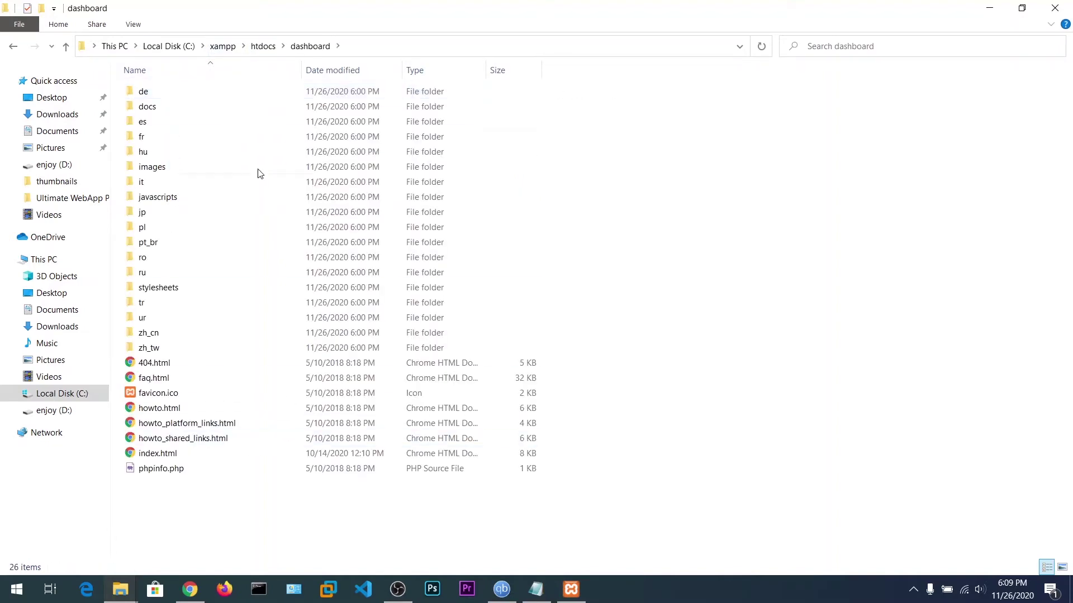
pyautogui.click(212, 50)
pyautogui.click(805, 277)
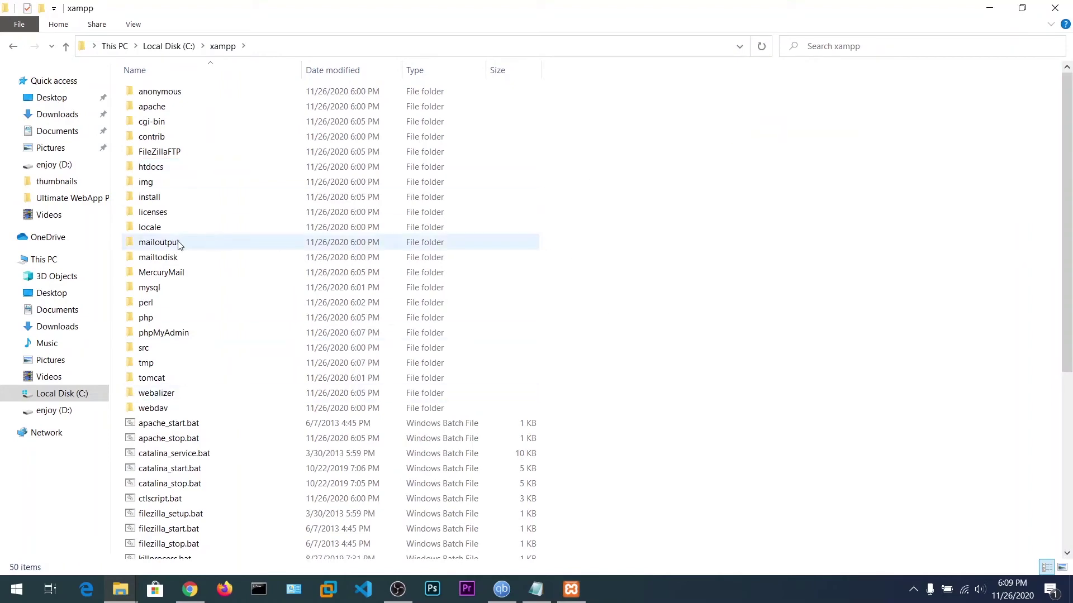
# Open the install folder, return to C:\xampp, and start a search there.
pyautogui.scroll(-4, 181, 358)
pyautogui.scroll(2, 182, 357)
pyautogui.scroll(-4, 184, 359)
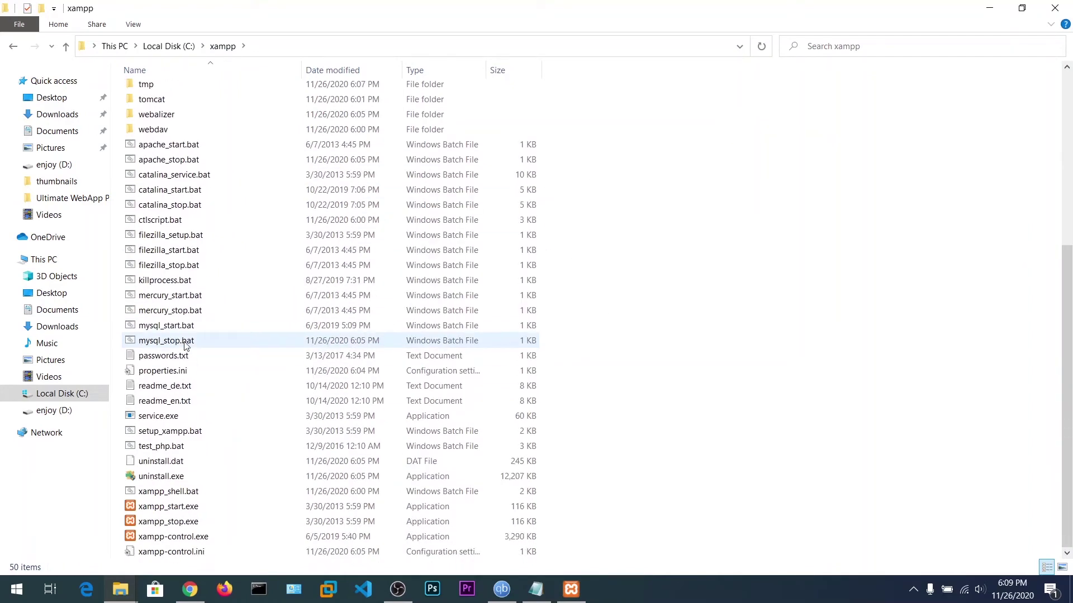
pyautogui.scroll(6, 182, 341)
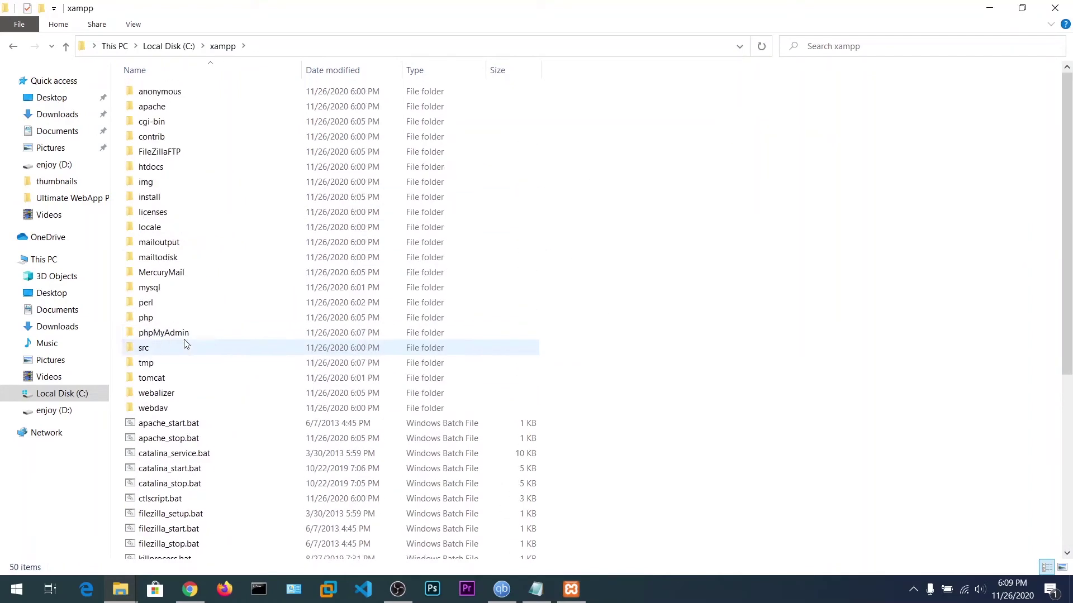
pyautogui.doubleClick(163, 204)
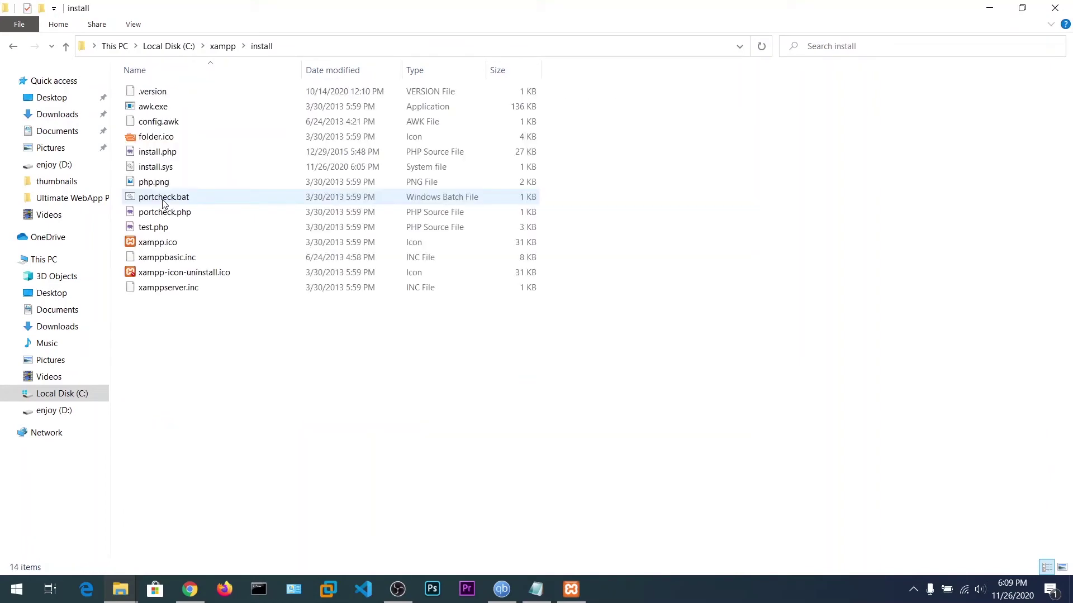
pyautogui.click(215, 46)
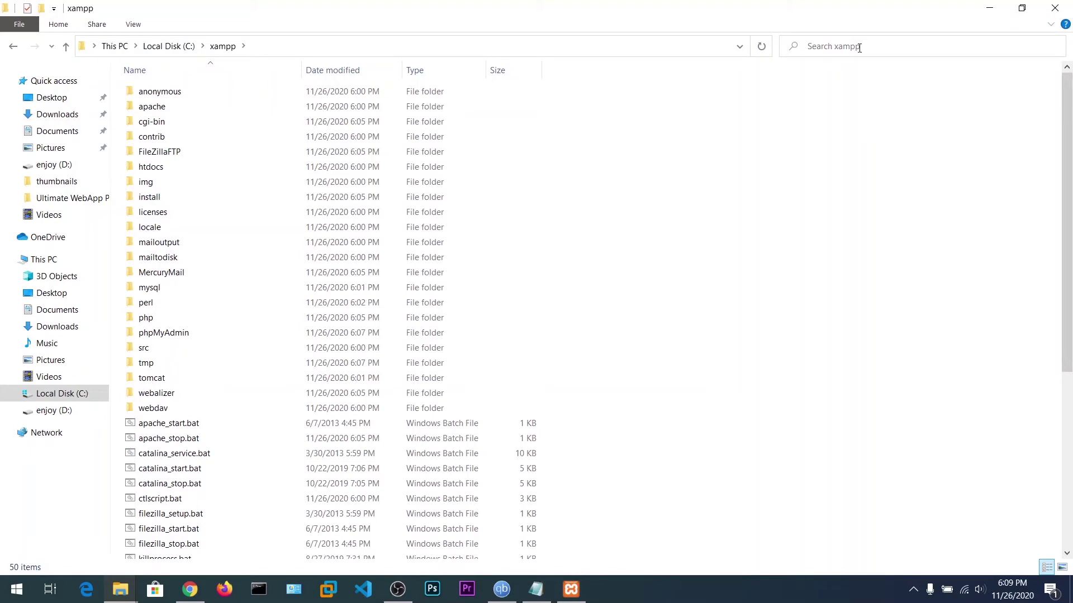
pyautogui.click(813, 55)
# Close the XAMPP install tutorial tab and search the web for 'wordpress download'.
pyautogui.write('wo')
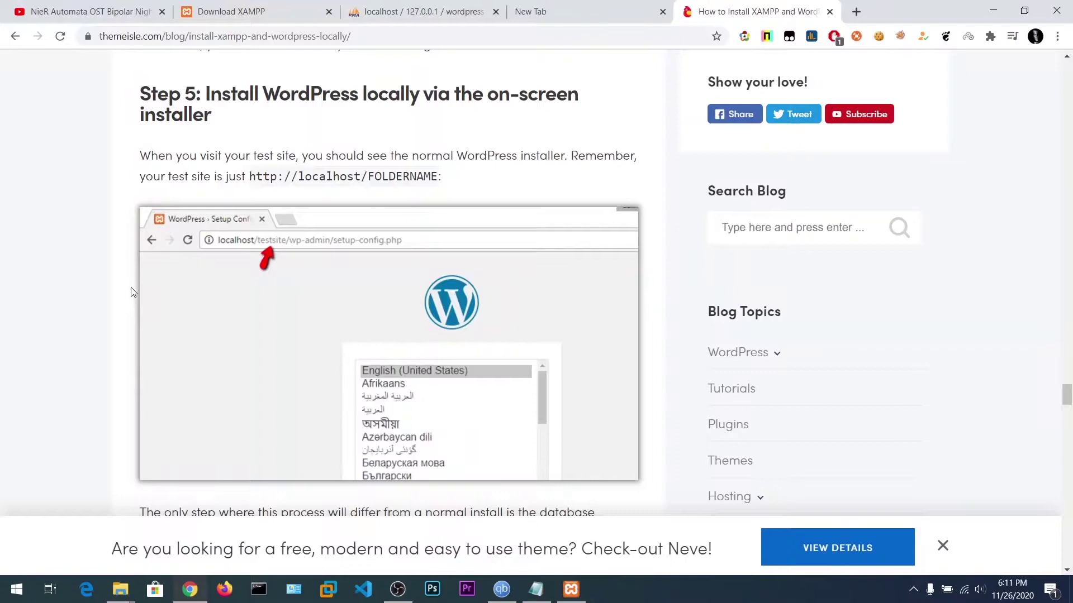
pyautogui.scroll(-8, 132, 289)
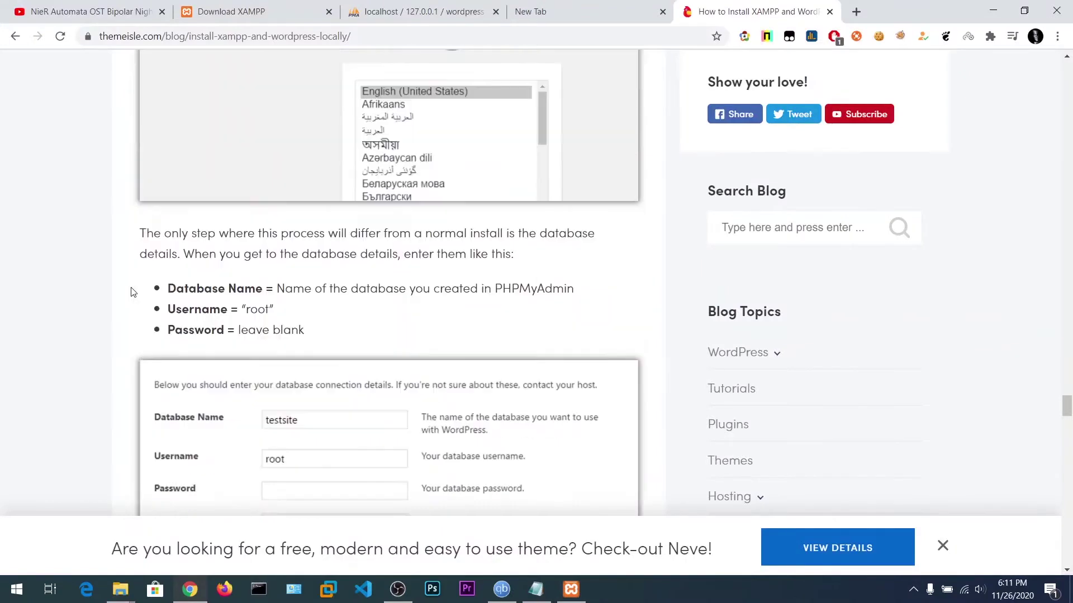
pyautogui.scroll(-6, 133, 289)
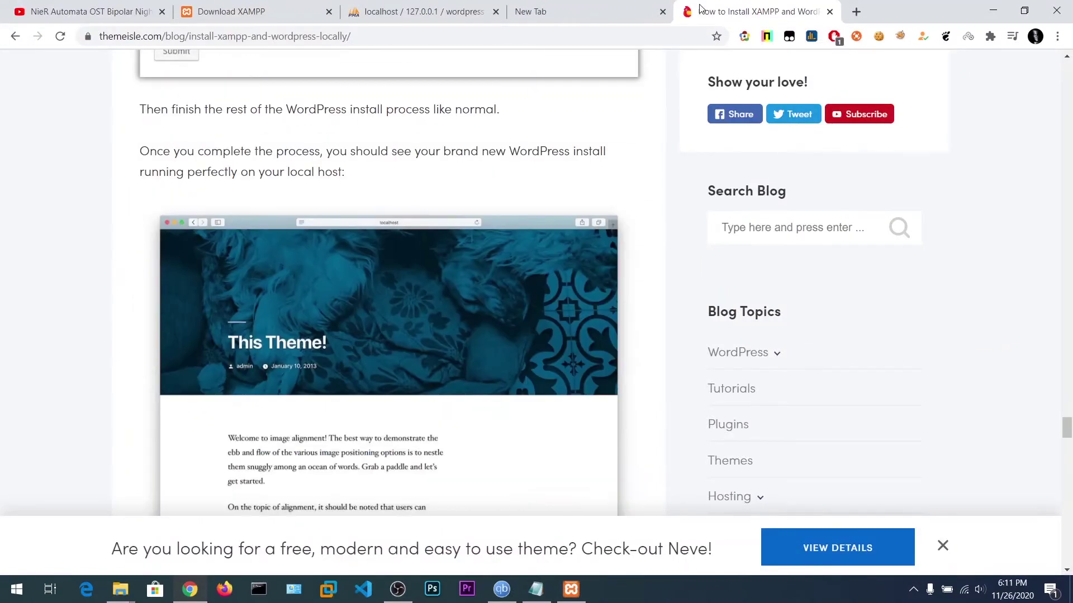
pyautogui.click(830, 12)
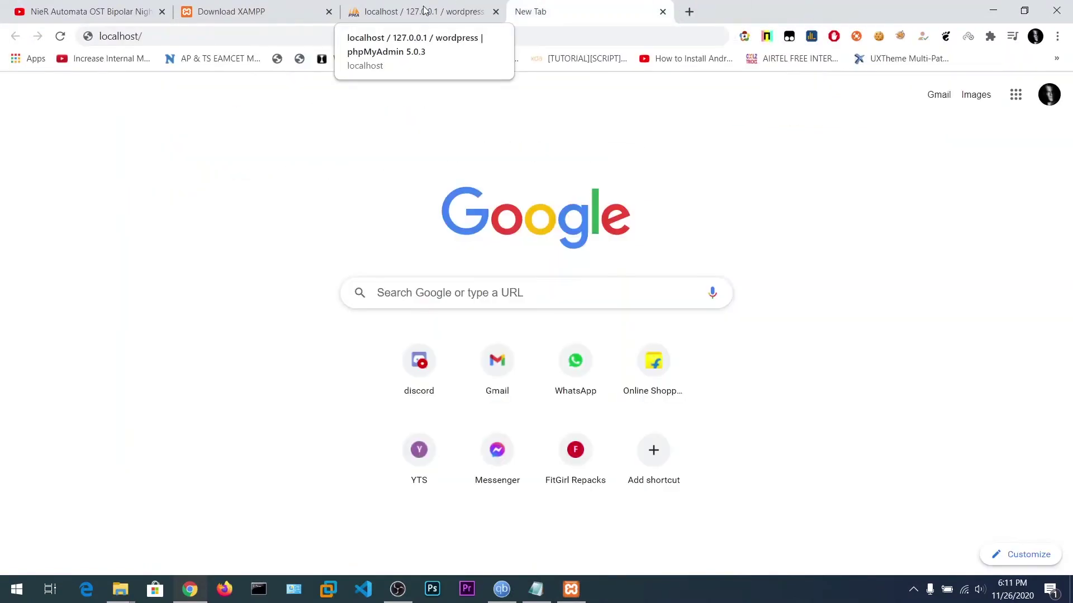
pyautogui.click(262, 42)
pyautogui.write('wo')
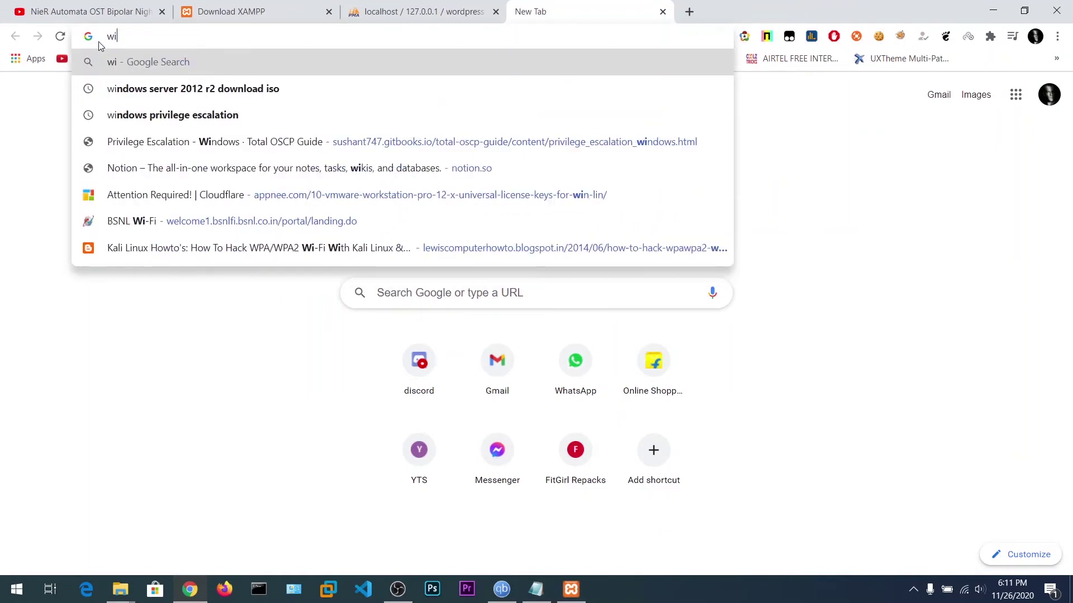
pyautogui.write('rdp')
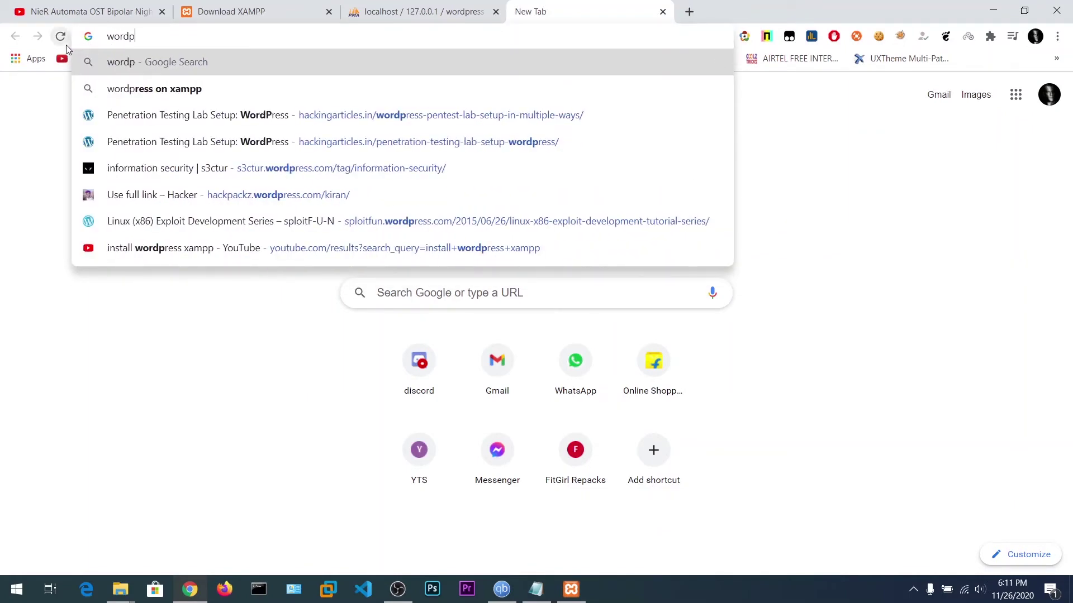
pyautogui.write('ress doe')
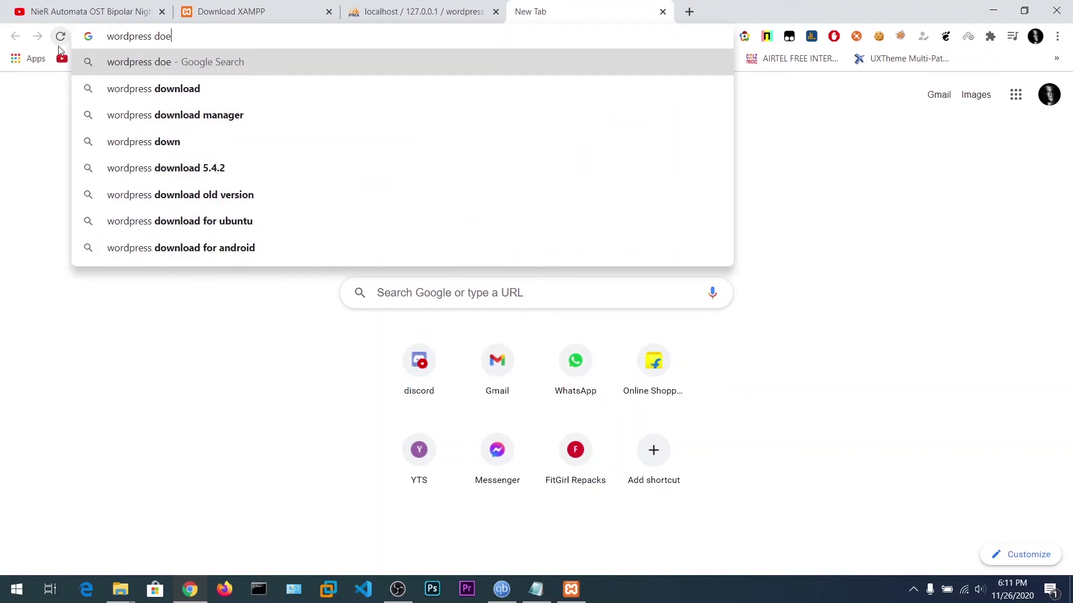
pyautogui.press('Down')
pyautogui.press('Return')
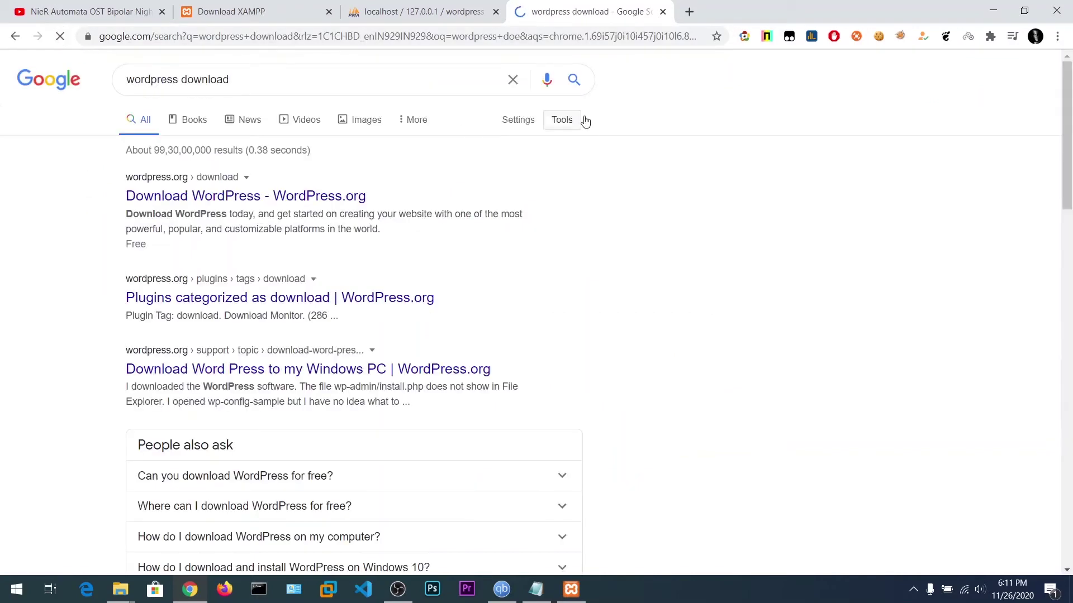
# Download wordpress-5.5.3.zip from wordpress.org/download, then return to the phpMyAdmin tab.
pyautogui.click(202, 192)
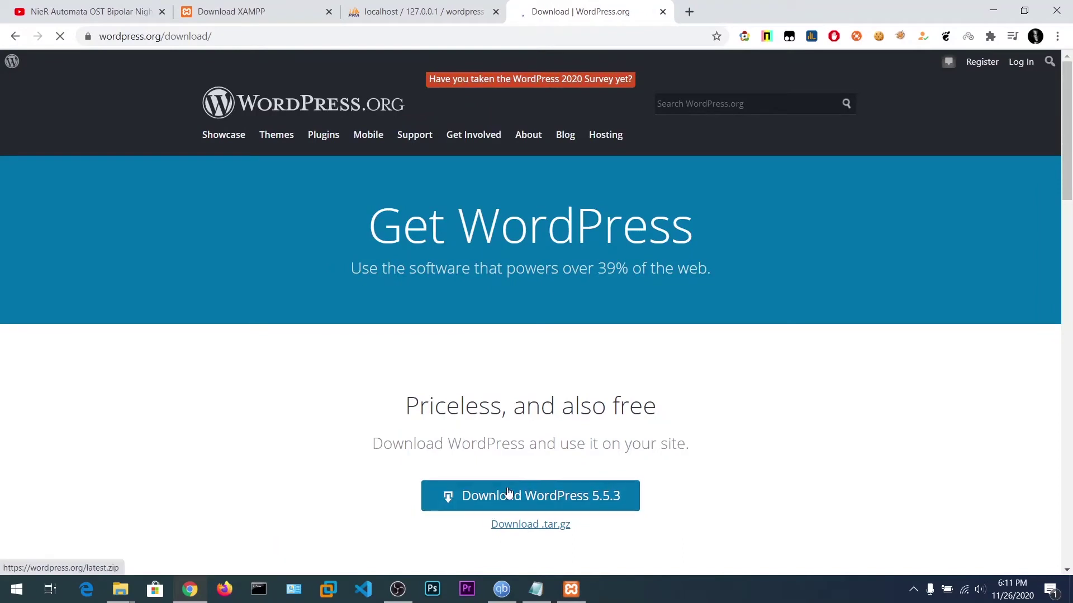
pyautogui.click(504, 494)
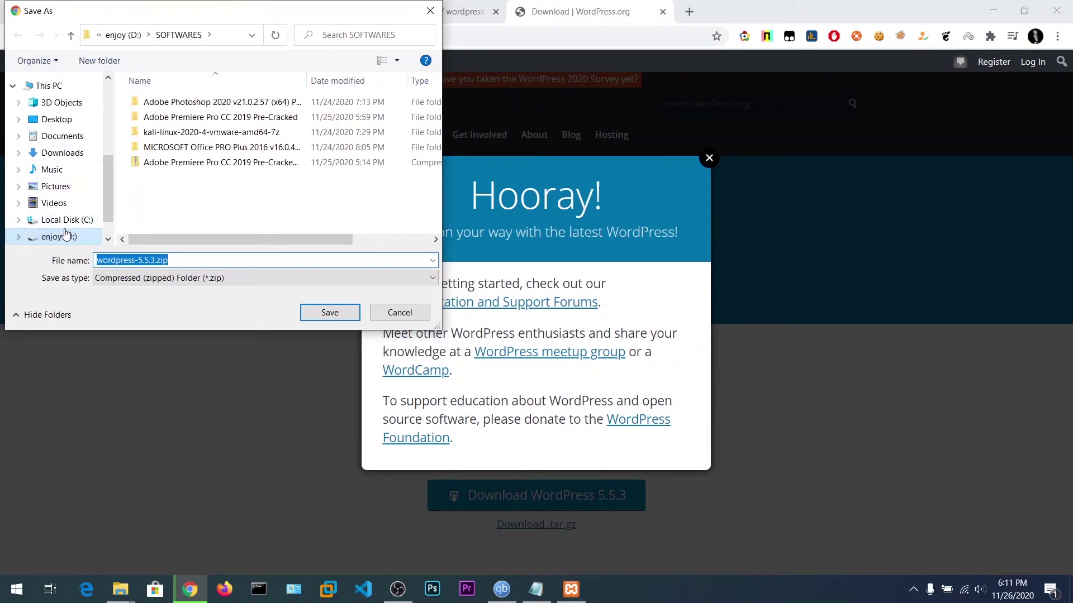
pyautogui.click(329, 314)
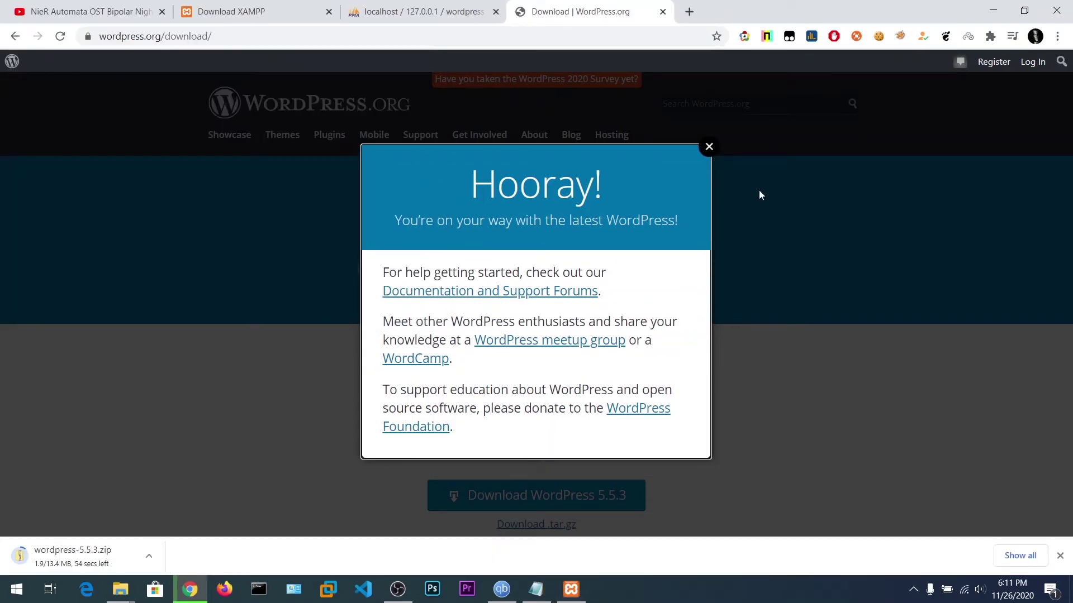
pyautogui.click(708, 146)
pyautogui.click(474, 4)
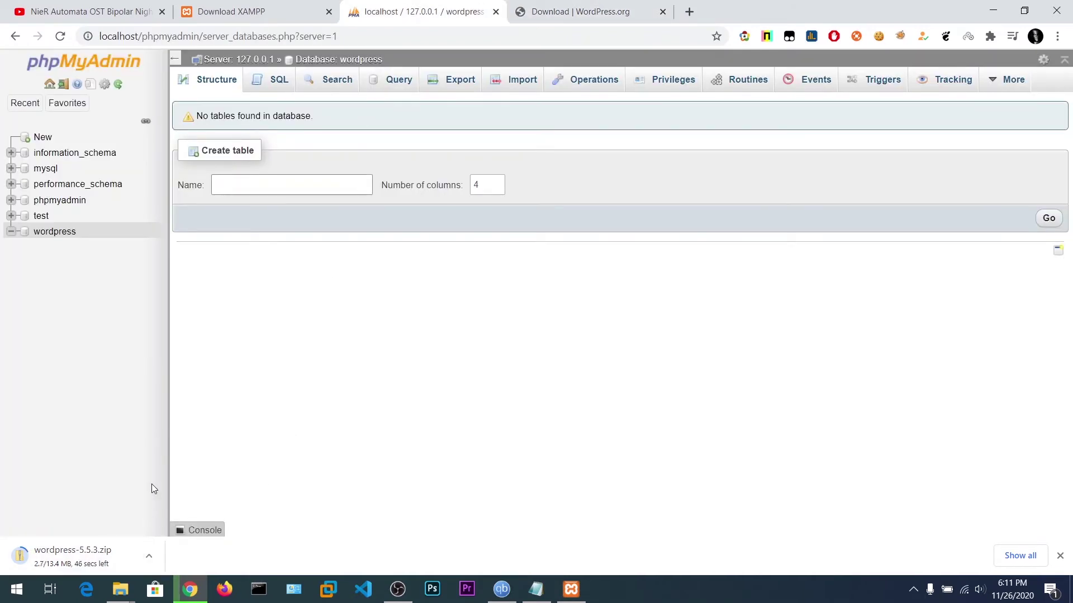
# Close the WordPress.org download tab and bring the C:\xampp File Explorer window forward.
pyautogui.click(663, 12)
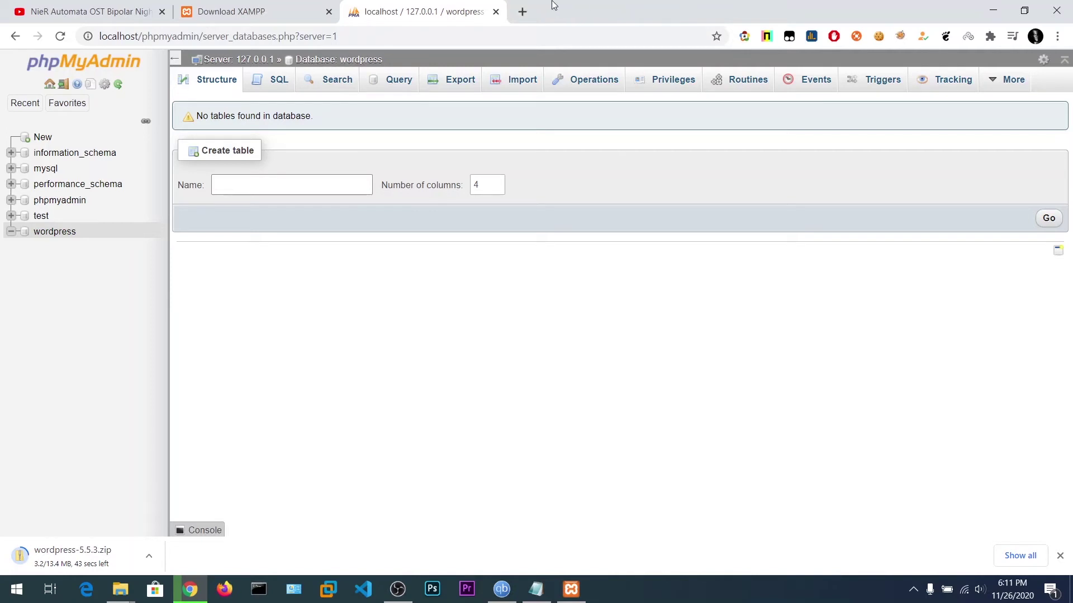
pyautogui.click(522, 11)
pyautogui.click(474, 7)
pyautogui.click(128, 597)
pyautogui.click(238, 515)
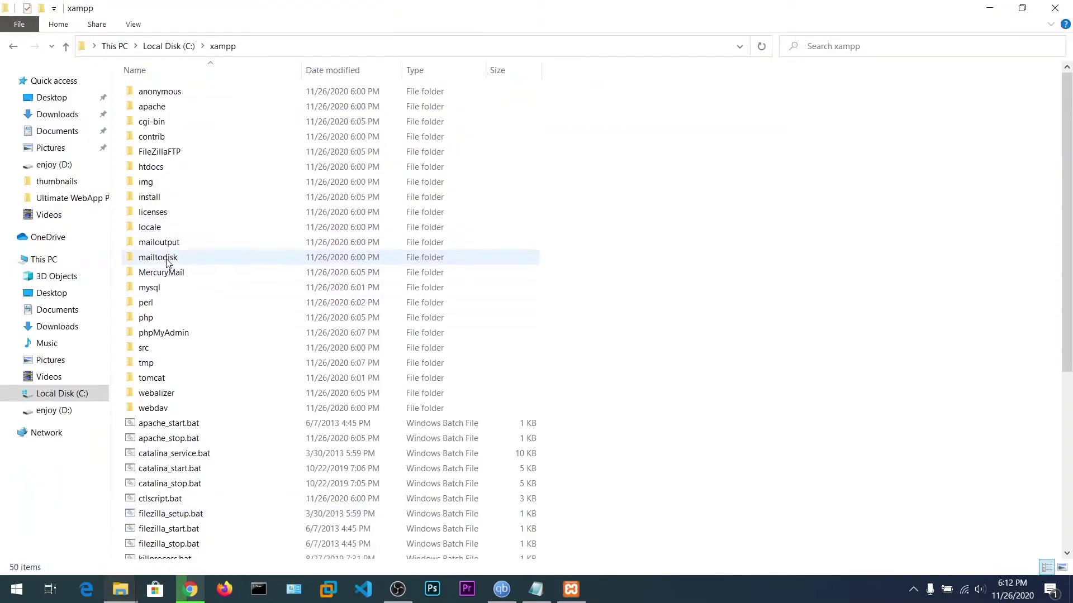
# Create and open a new folder named wordpress in C:\xampp\htdocs, then minimize Explorer.
pyautogui.doubleClick(162, 167)
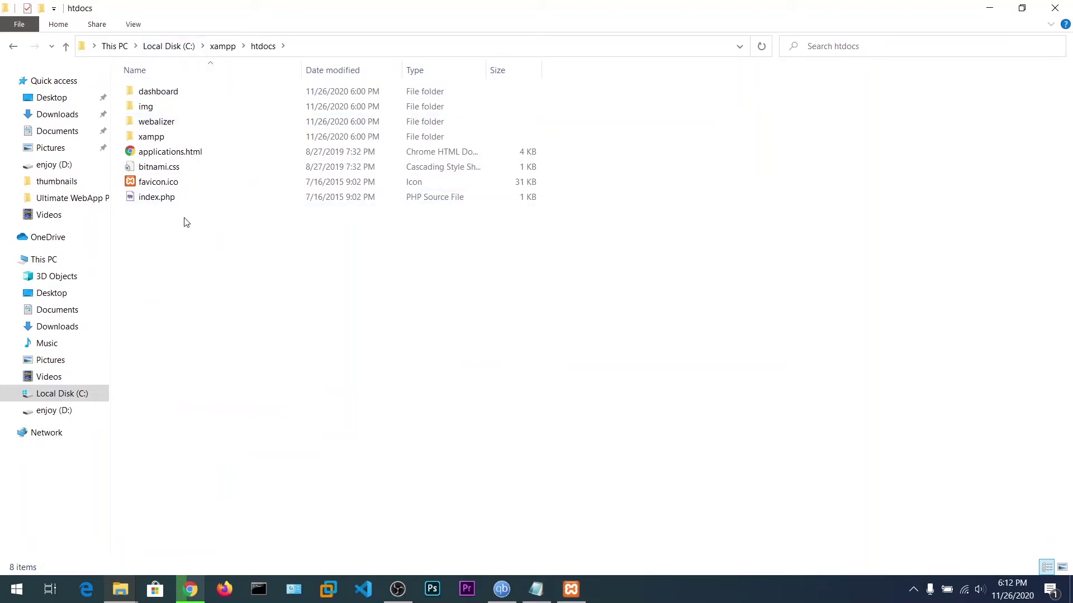
pyautogui.rightClick(179, 283)
pyautogui.moveTo(240, 469)
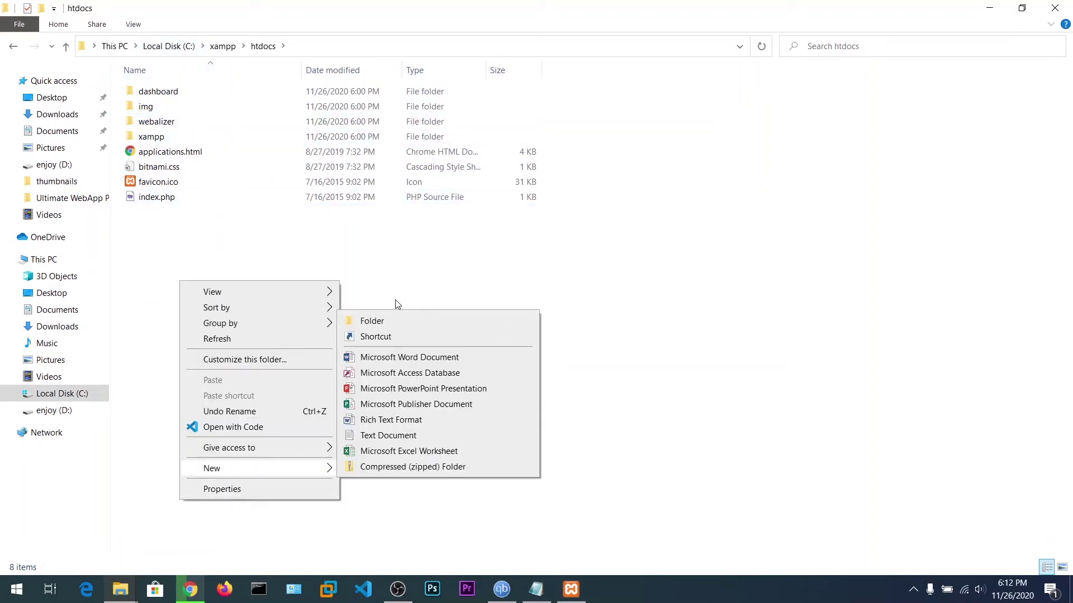
pyautogui.click(391, 320)
pyautogui.write('w')
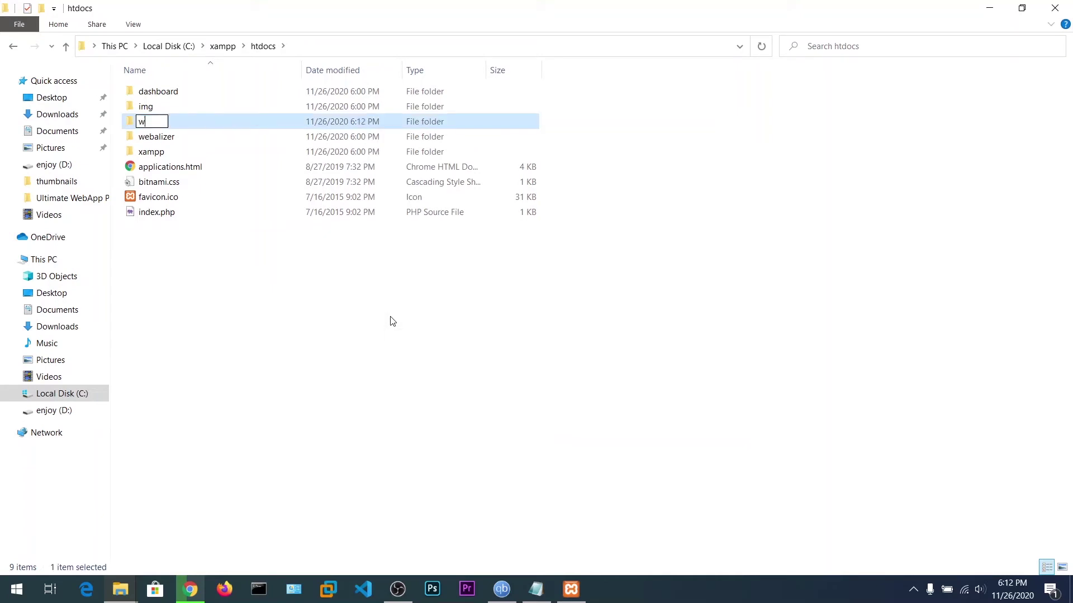
pyautogui.write('ordppress')
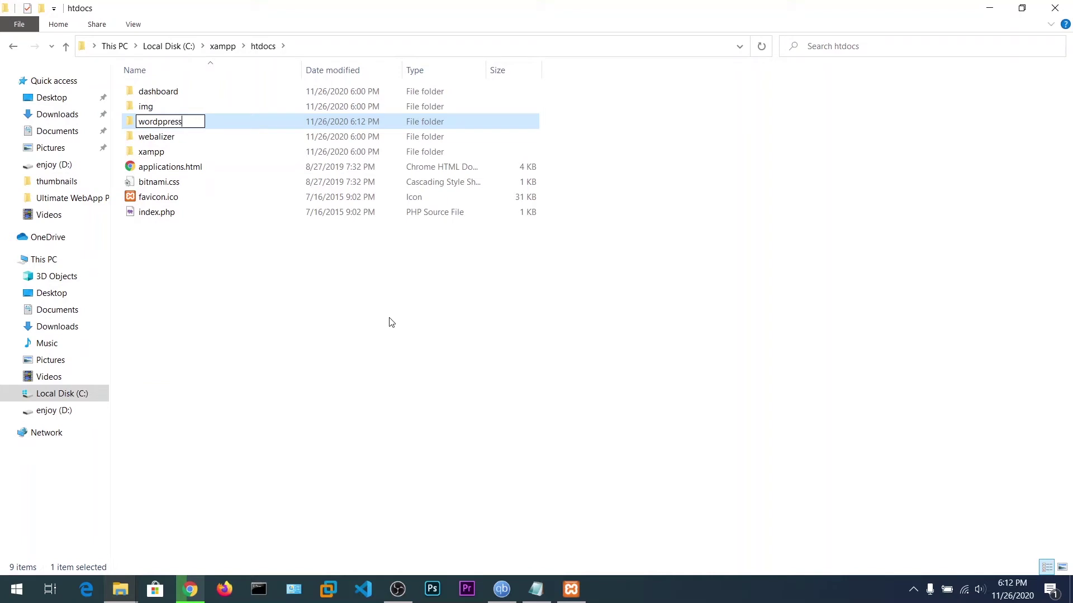
pyautogui.press('BackSpace')
pyautogui.press('BackSpace')
pyautogui.press('BackSpace')
pyautogui.press('BackSpace')
pyautogui.press('BackSpace')
pyautogui.write('ress')
pyautogui.press('\\')
pyautogui.press('Return')
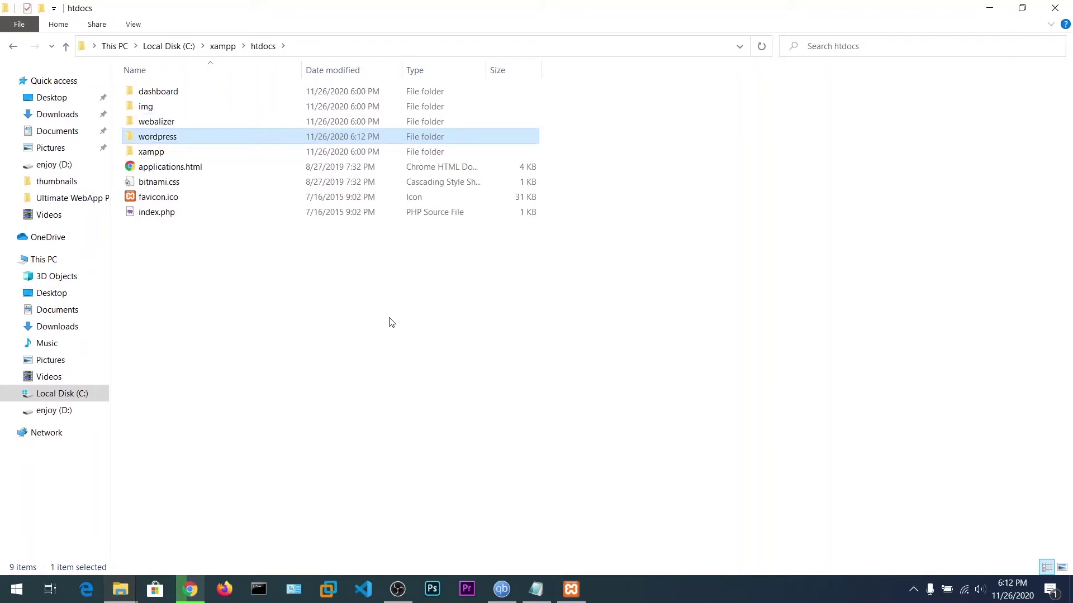
pyautogui.press('Return')
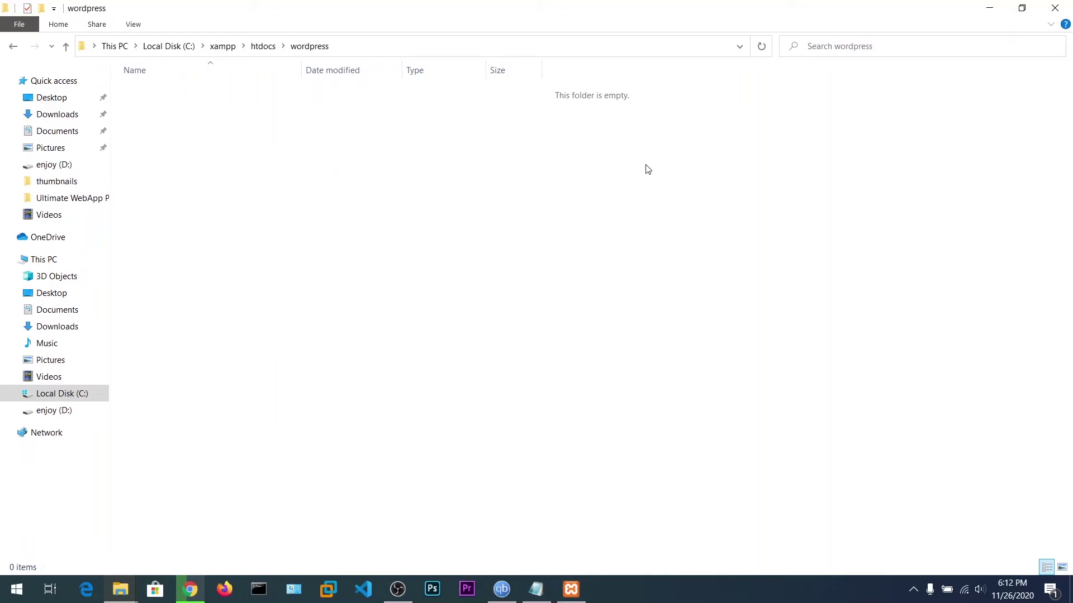
pyautogui.click(989, 8)
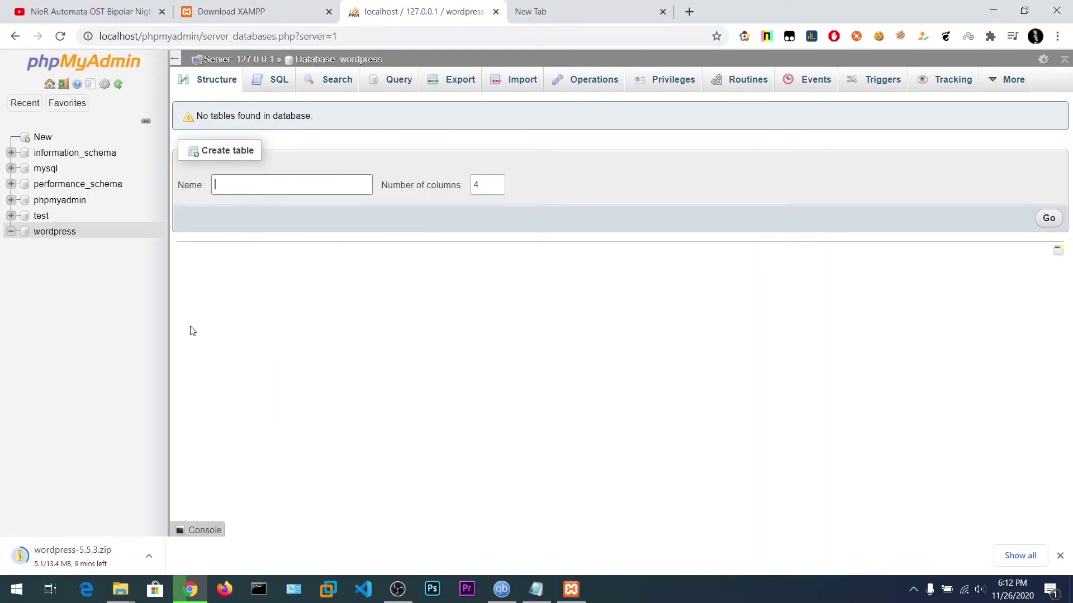
# Close the Download XAMPP tab and extract wordpress-5.5.3.zip with 7-Zip into a wordpress-5.5.3 folder.
pyautogui.click(302, 11)
pyautogui.click(329, 11)
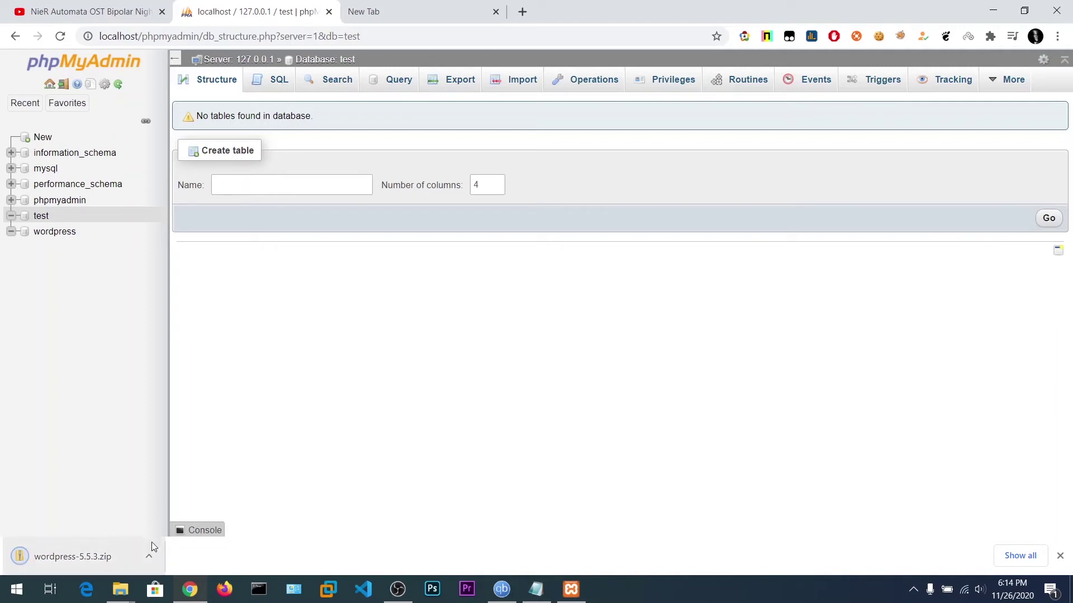
pyautogui.click(148, 556)
pyautogui.click(167, 506)
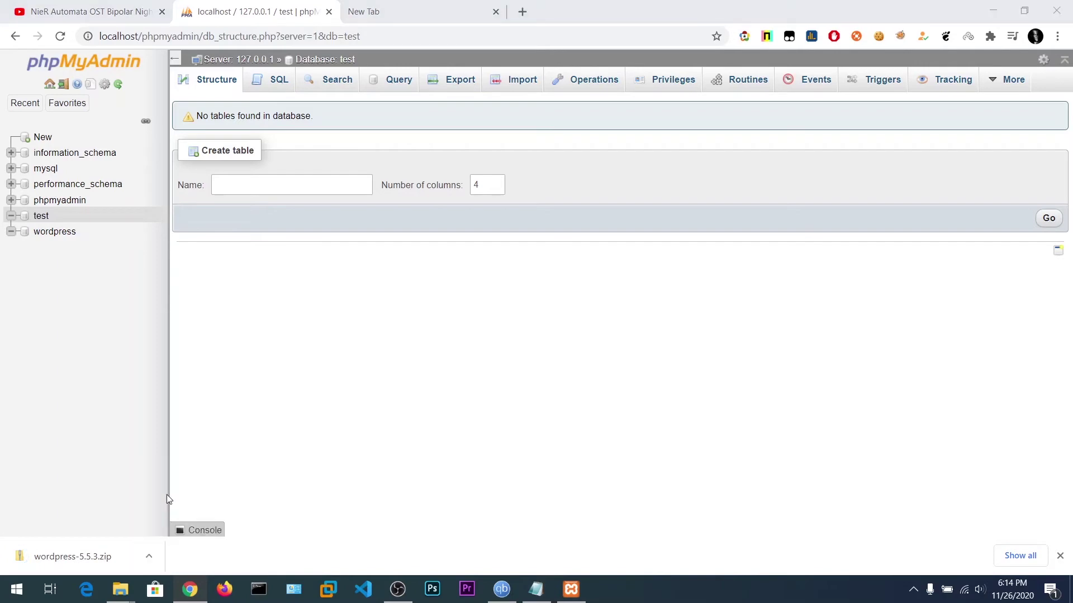
pyautogui.rightClick(175, 380)
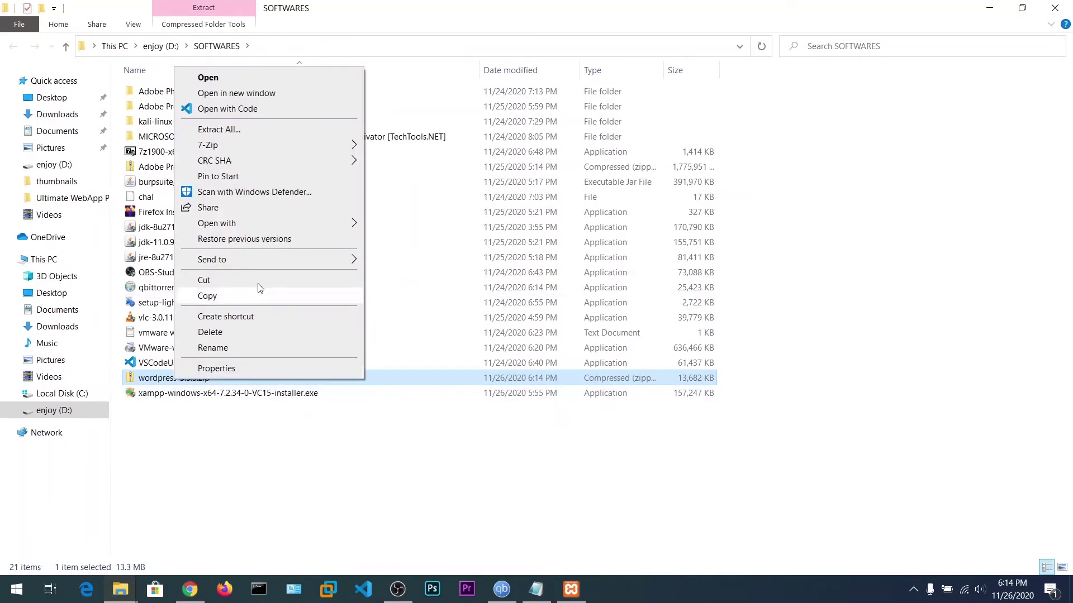
pyautogui.moveTo(235, 145)
pyautogui.click(488, 214)
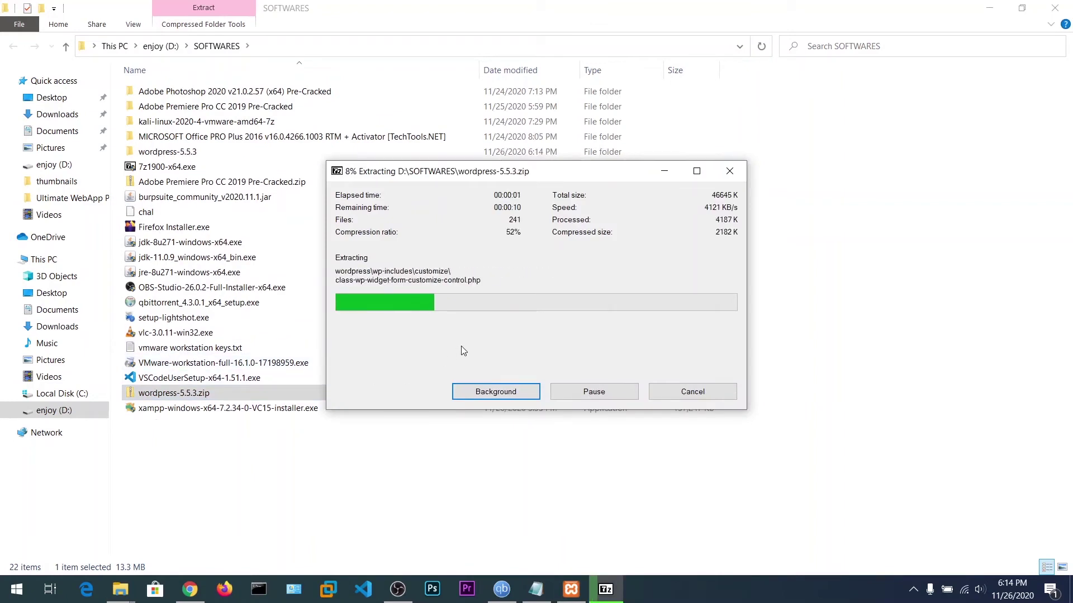
# Copy all 19 items from wordpress-5.5.3\wordpress and switch to the empty htdocs\wordpress folder.
pyautogui.doubleClick(188, 155)
pyautogui.doubleClick(163, 95)
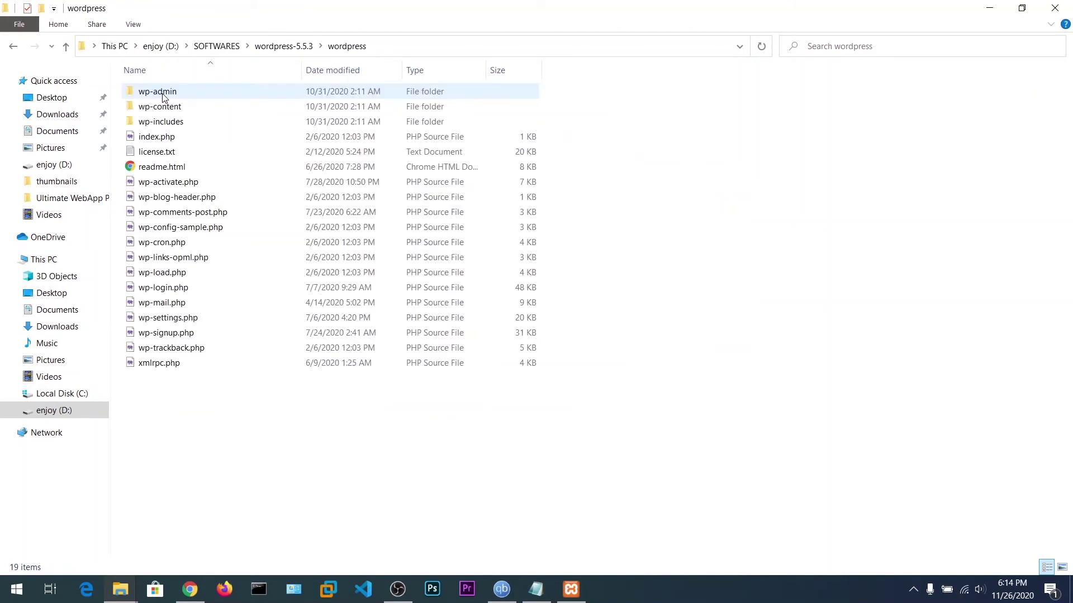
pyautogui.moveTo(179, 391); pyautogui.dragTo(209, 53)
pyautogui.rightClick(198, 196)
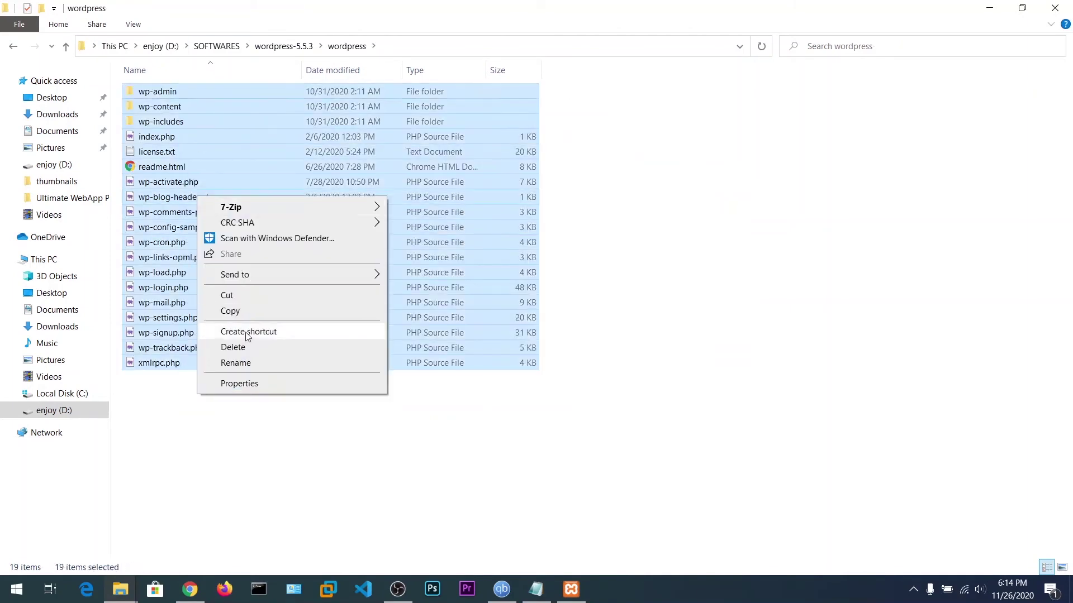
pyautogui.click(245, 314)
pyautogui.click(120, 589)
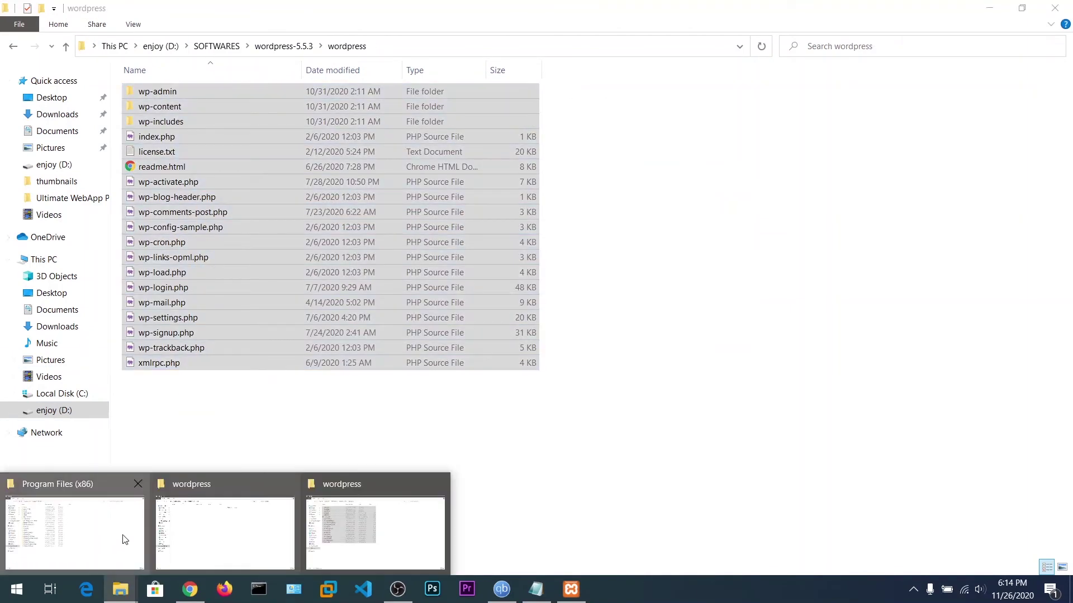
pyautogui.click(219, 518)
pyautogui.rightClick(244, 145)
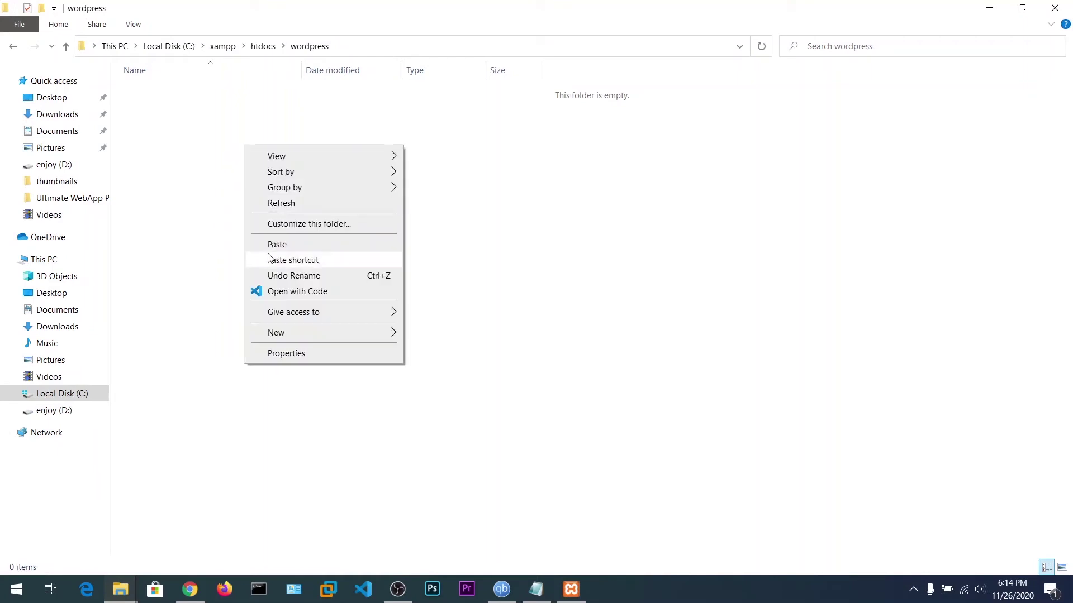
# Paste the 19 WordPress files and folders into C:\xampp\htdocs\wordpress and wait for the copy to finish.
pyautogui.click(267, 247)
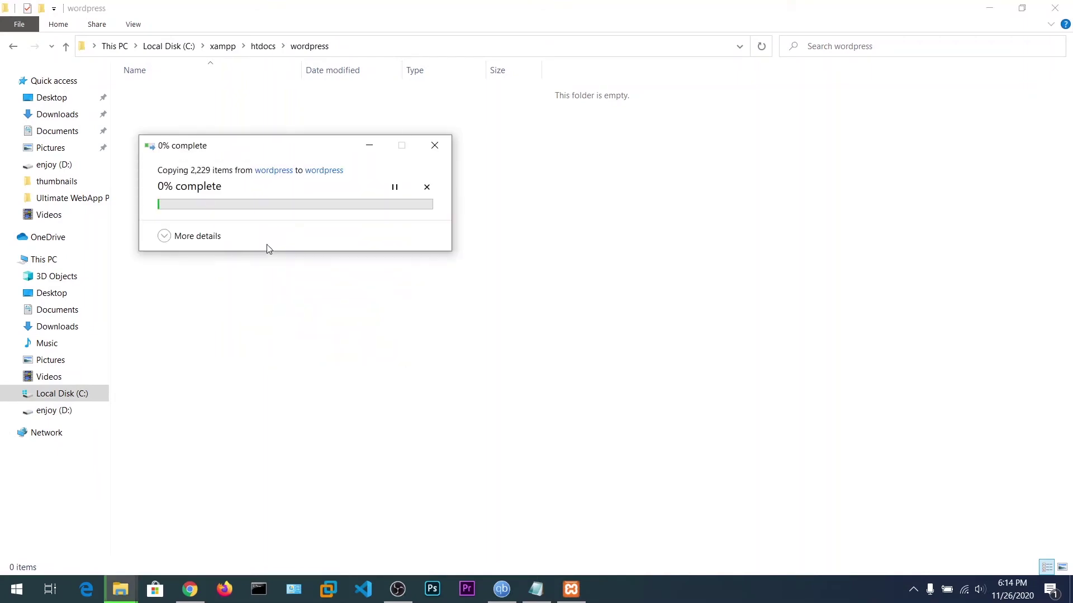
pyautogui.moveTo(263, 153); pyautogui.dragTo(516, 160)
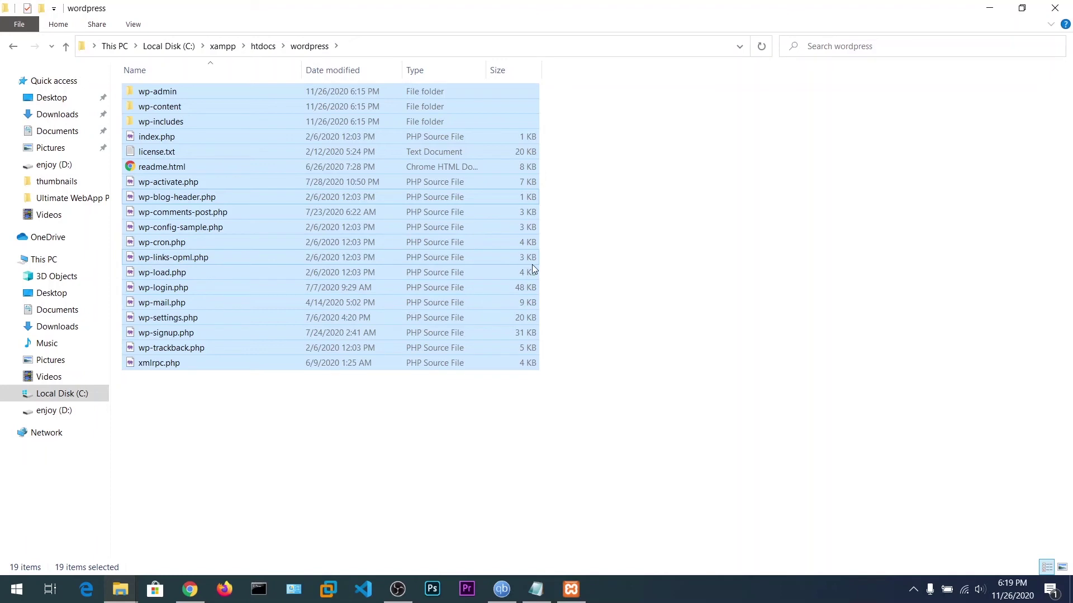
pyautogui.click(617, 290)
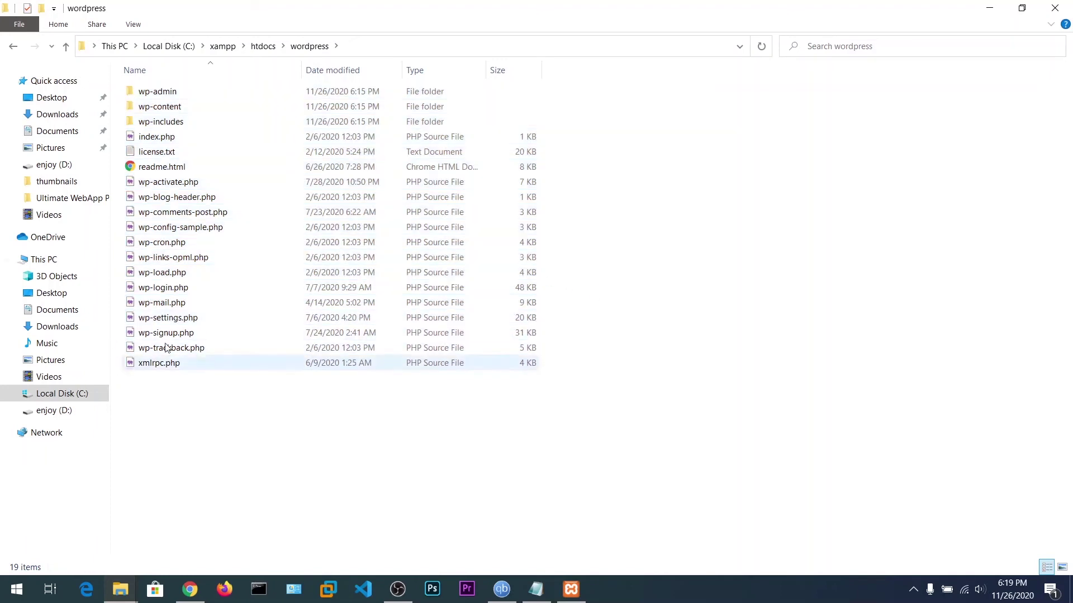
# Try loading localhost/wordpress and then localhost.com/wordpress in a new Chrome tab.
pyautogui.click(190, 589)
pyautogui.click(383, 11)
pyautogui.write('l')
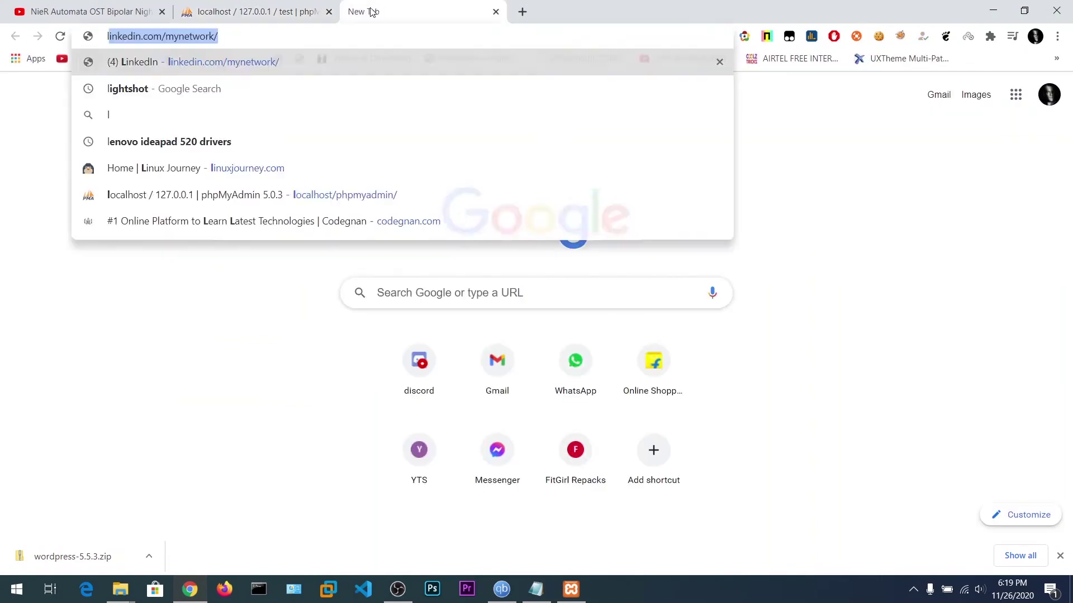
pyautogui.write('oca')
pyautogui.press('End')
pyautogui.press('BackSpace')
pyautogui.press('BackSpace')
pyautogui.press('BackSpace')
pyautogui.press('BackSpace')
pyautogui.press('BackSpace')
pyautogui.press('BackSpace')
pyautogui.press('BackSpace')
pyautogui.press('BackSpace')
pyautogui.press('BackSpace')
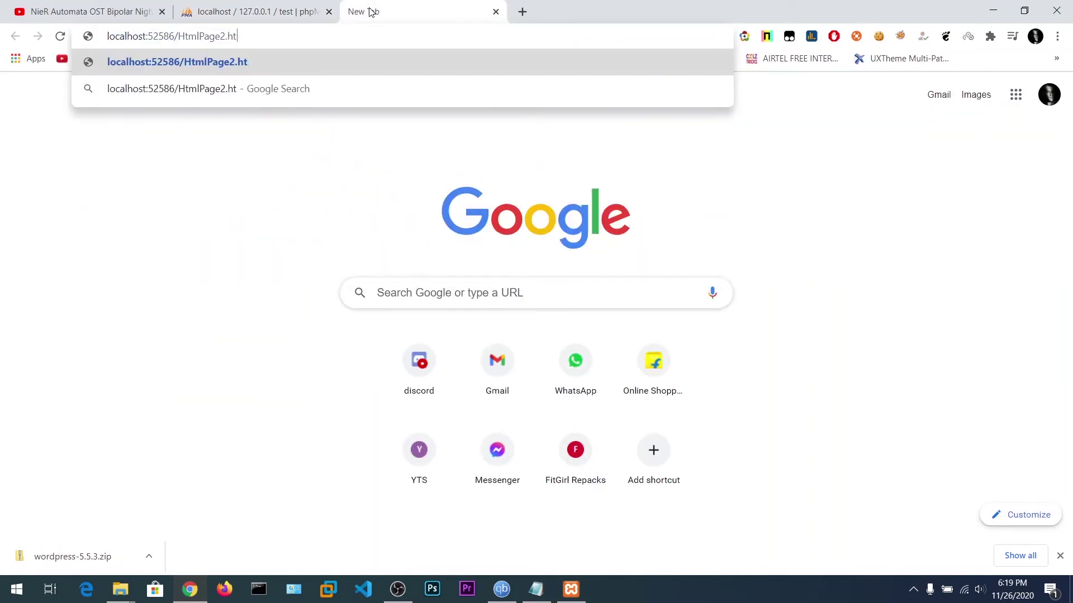
pyautogui.press('BackSpace')
pyautogui.press('BackSpace')
pyautogui.press('BackSpace')
pyautogui.press('BackSpace')
pyautogui.press('BackSpace')
pyautogui.press('BackSpace')
pyautogui.press('BackSpace')
pyautogui.press('BackSpace')
pyautogui.press('BackSpace')
pyautogui.press('BackSpace')
pyautogui.press('BackSpace')
pyautogui.press('BackSpace')
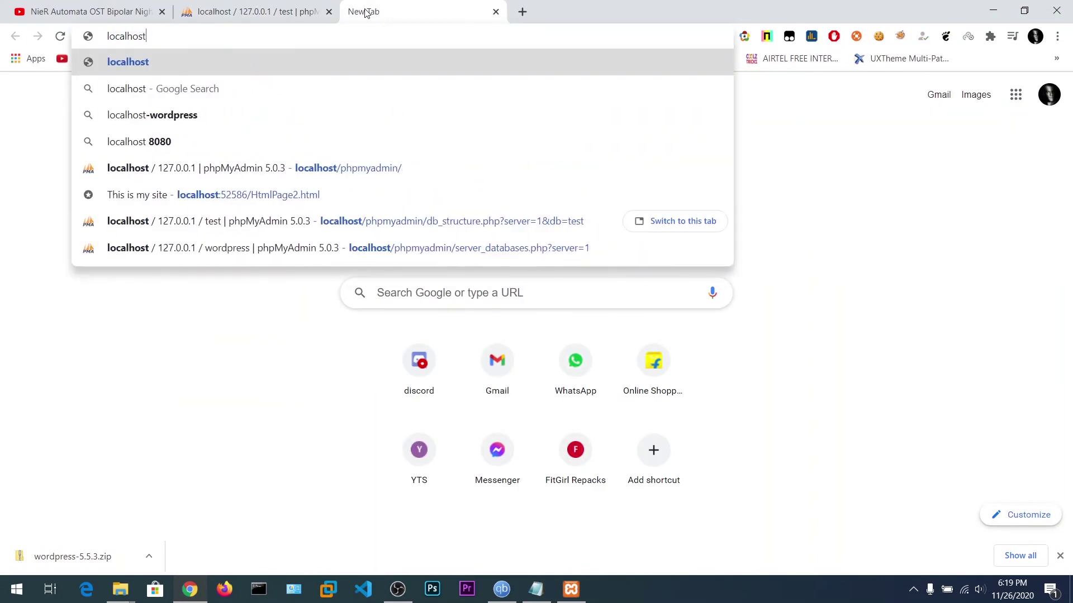
pyautogui.write('/w')
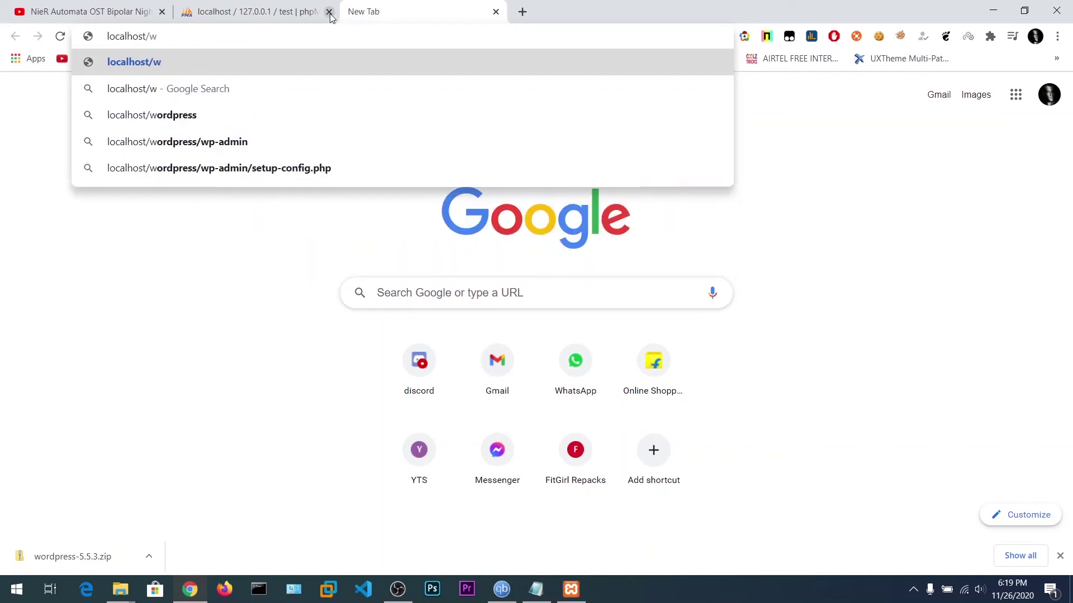
pyautogui.press('Down')
pyautogui.press('Down')
pyautogui.press('Return')
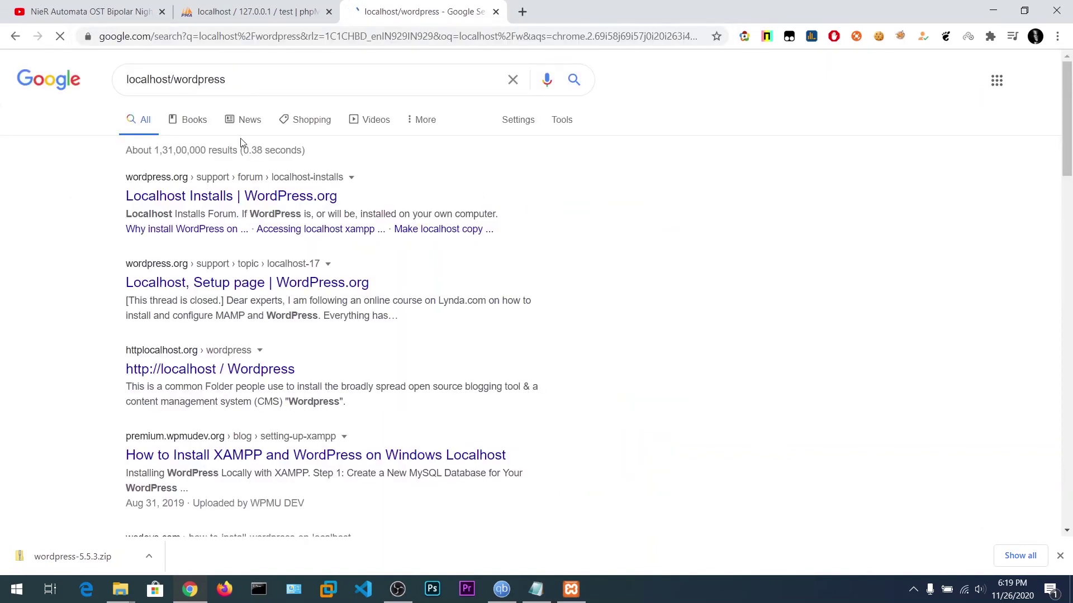
pyautogui.click(279, 37)
pyautogui.write('local')
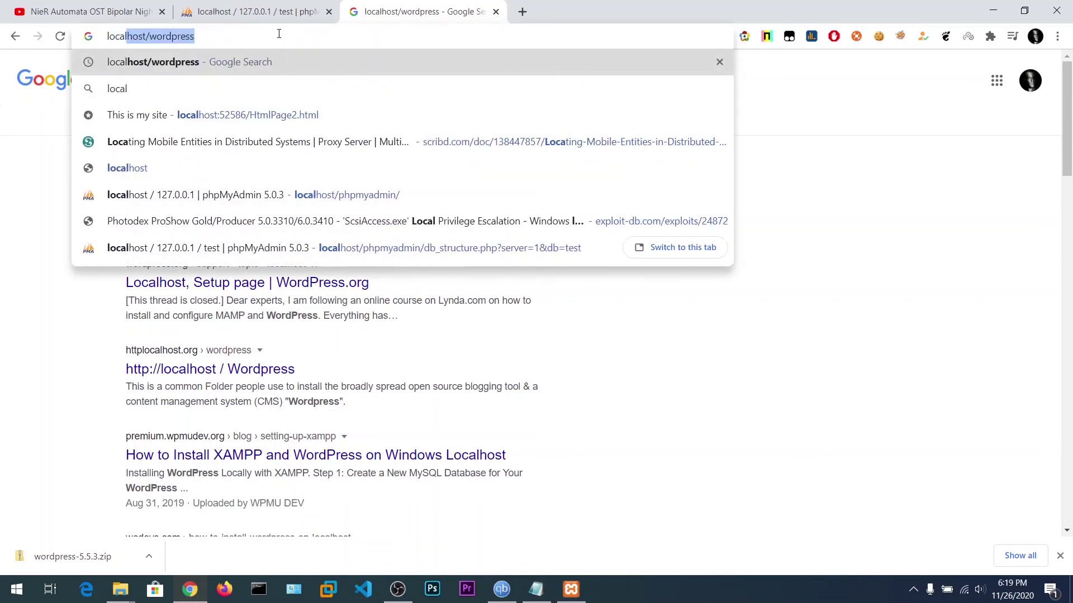
pyautogui.write('host.co')
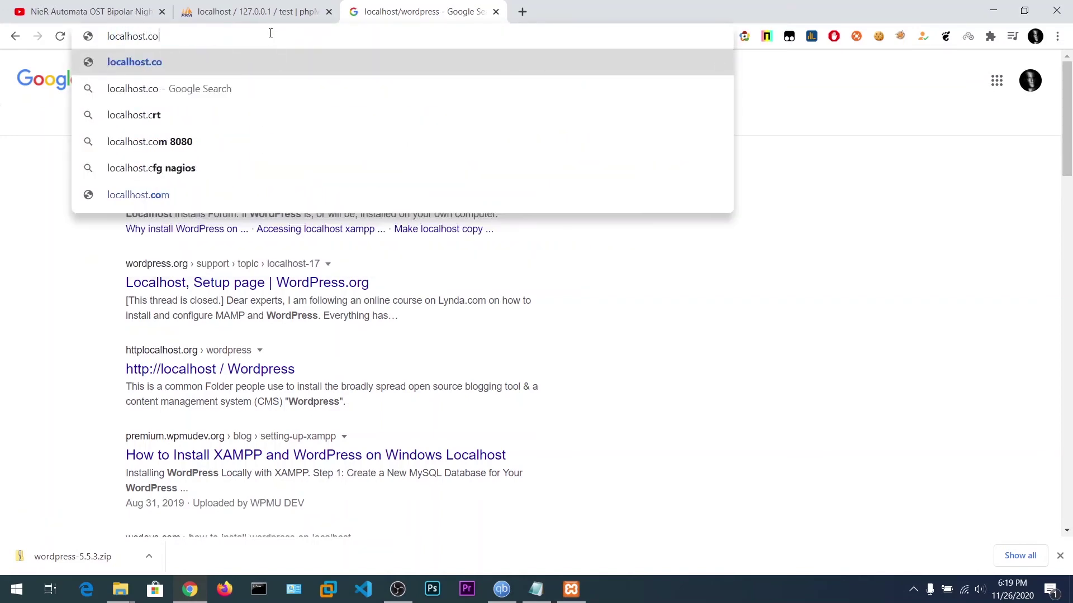
pyautogui.write('m/wordpress')
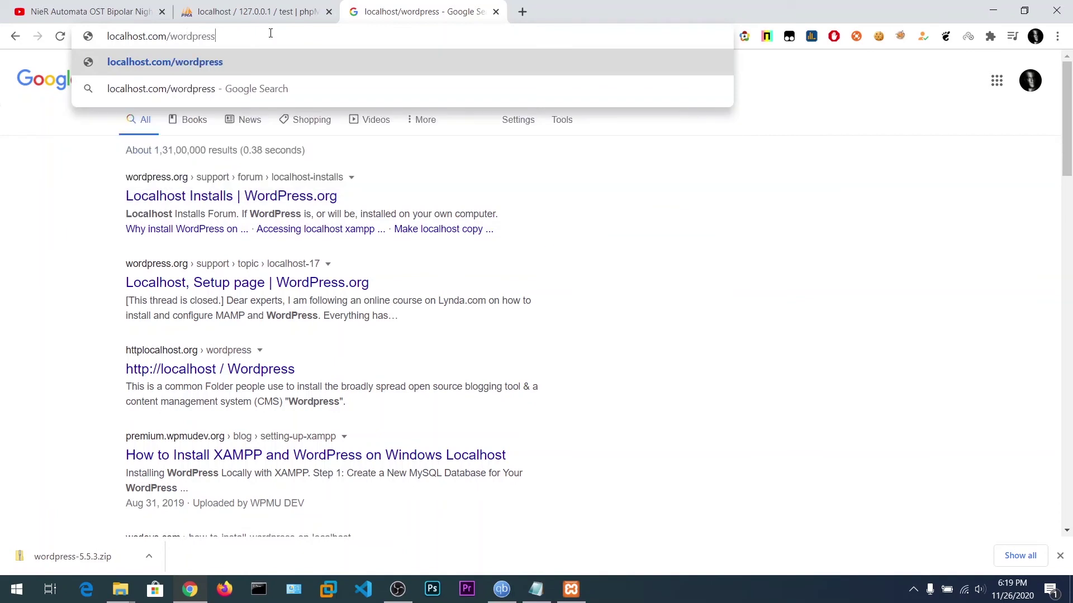
pyautogui.press('Return')
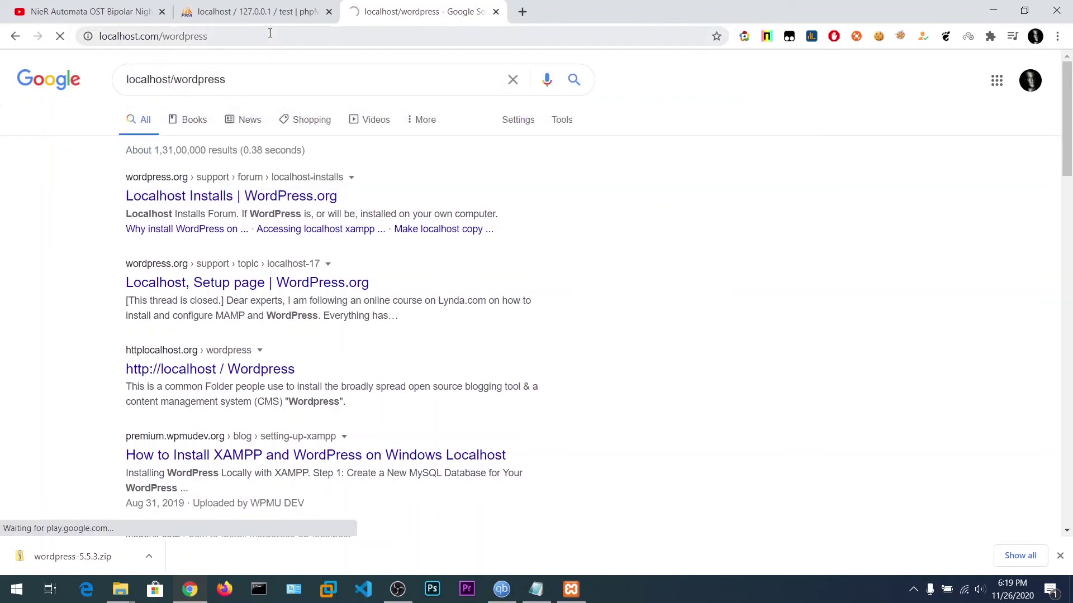
# Load 127.0.0.1/wordpress instead, then bring up the XAMPP Control Panel.
pyautogui.click(271, 7)
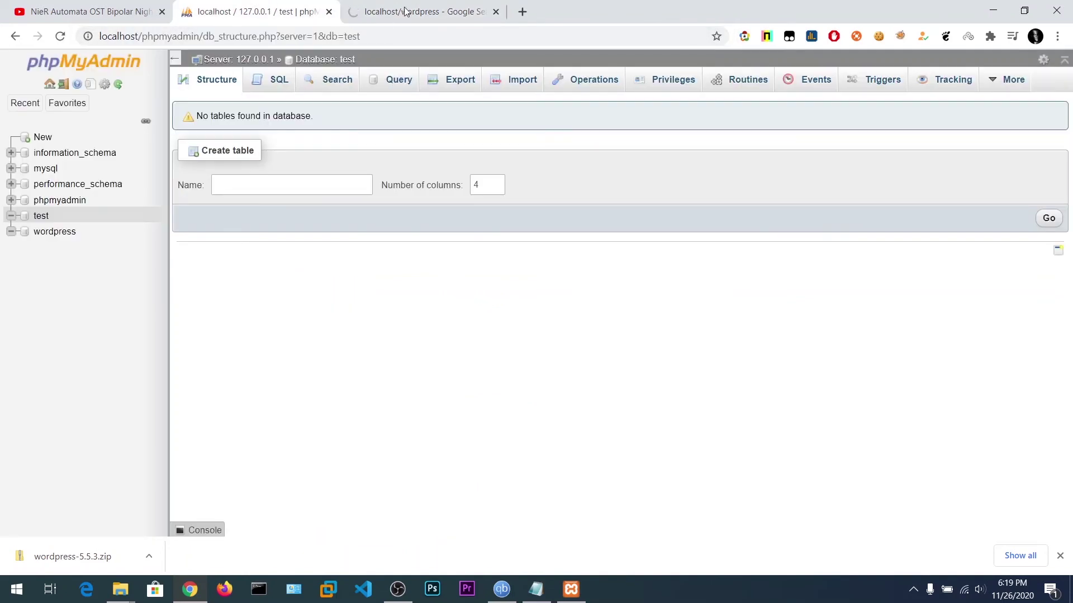
pyautogui.click(404, 9)
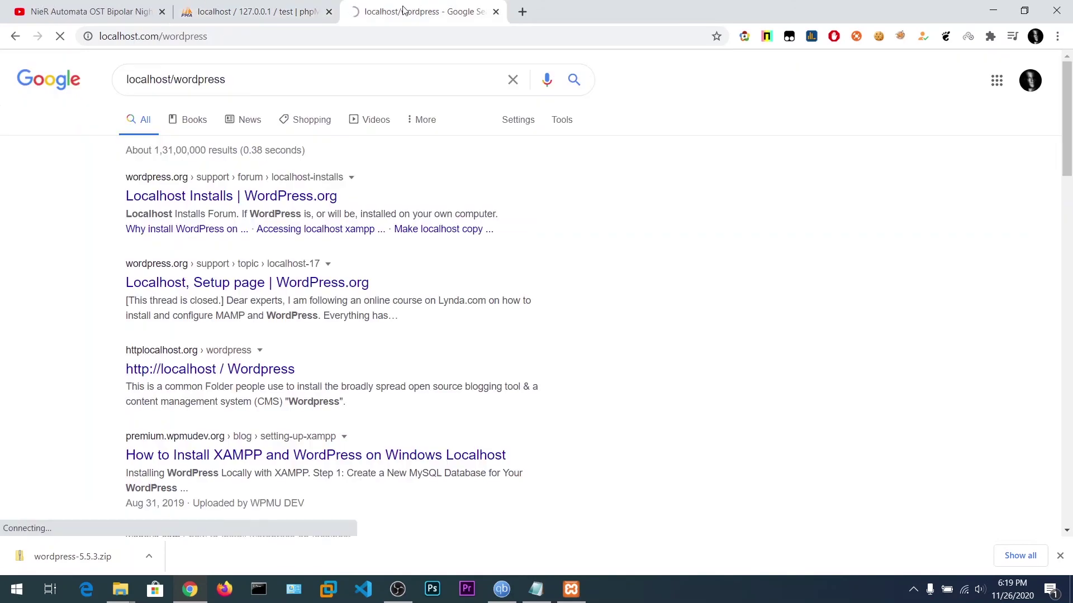
pyautogui.click(343, 36)
pyautogui.write('12')
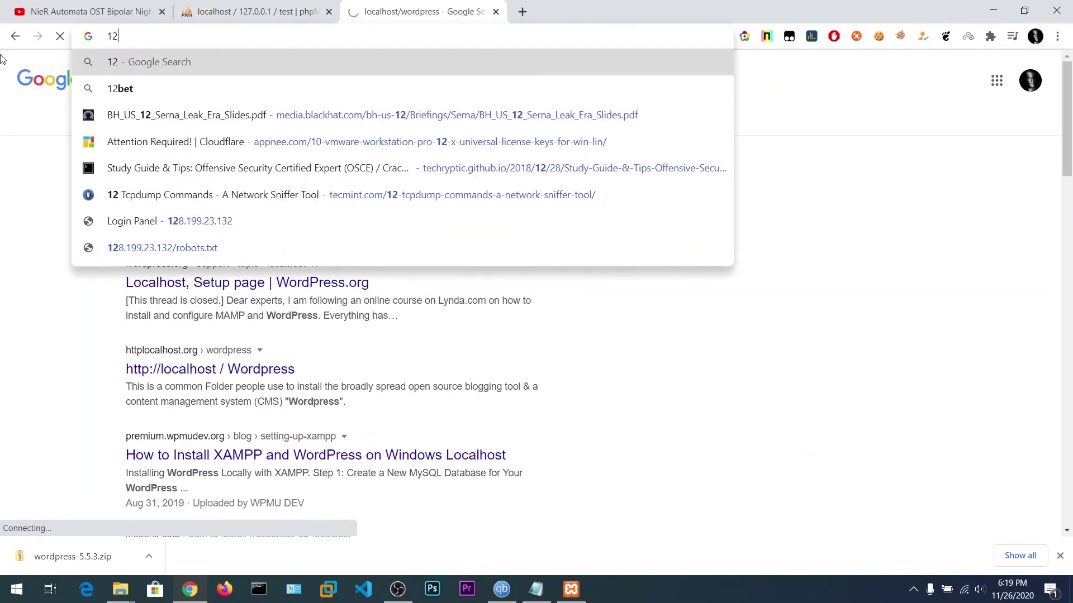
pyautogui.write('7.0.01')
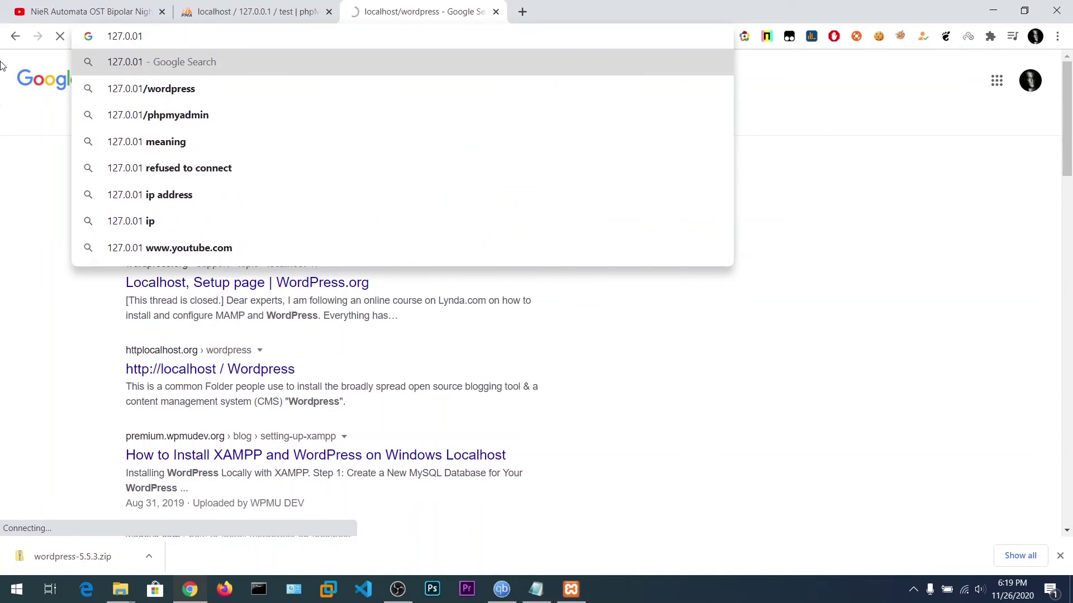
pyautogui.press('BackSpace')
pyautogui.write('.1')
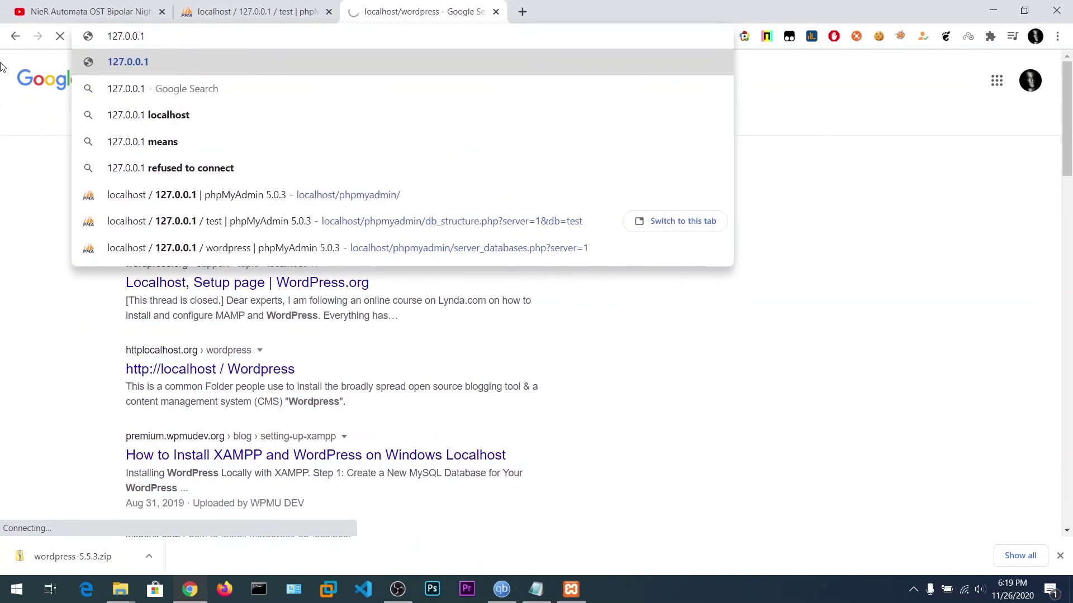
pyautogui.write('/wordpre')
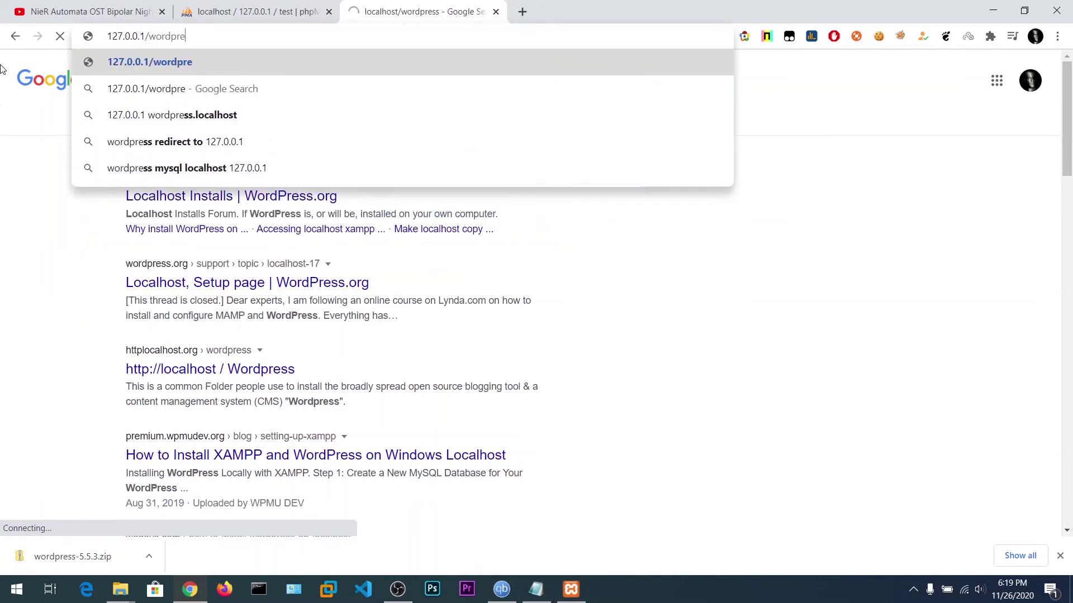
pyautogui.write('ss')
pyautogui.press('Return')
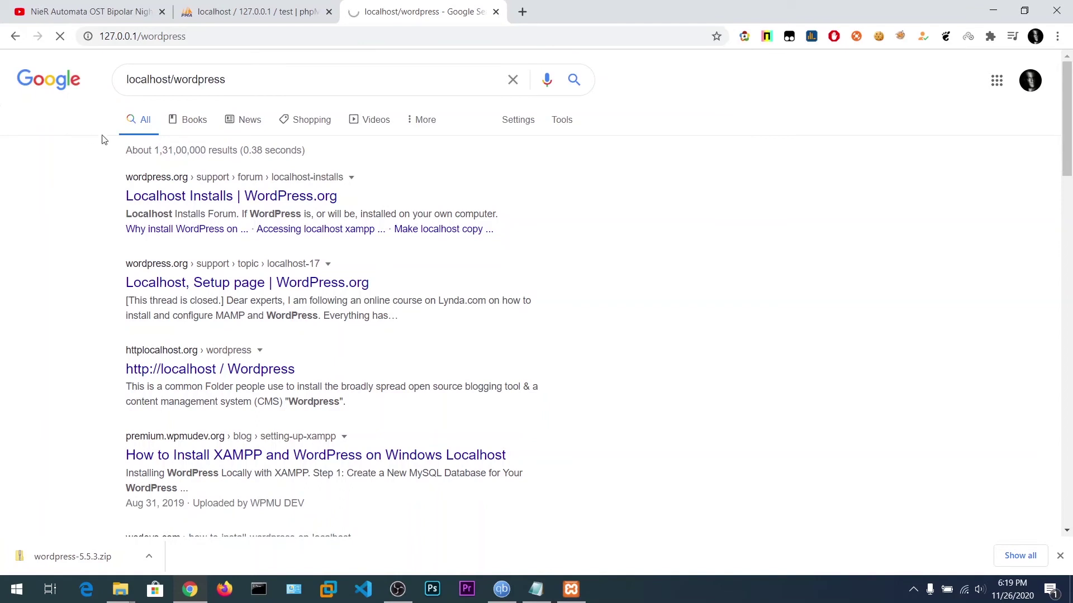
pyautogui.click(571, 590)
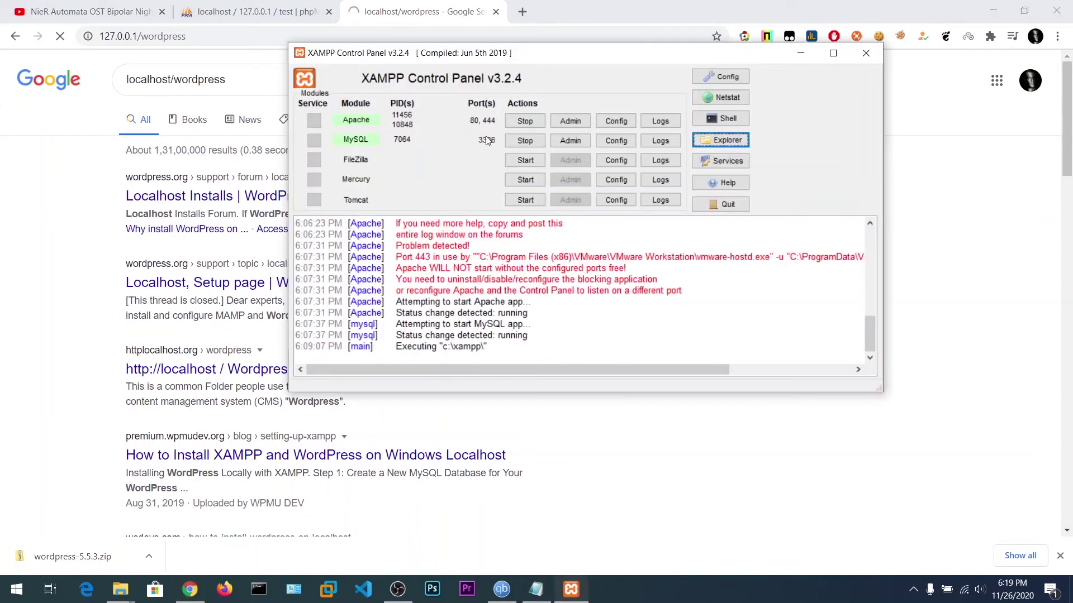
# Move the setup tab first, continue in English (United States), and close the download bar.
pyautogui.click(393, 5)
pyautogui.moveTo(399, 5); pyautogui.dragTo(263, 9)
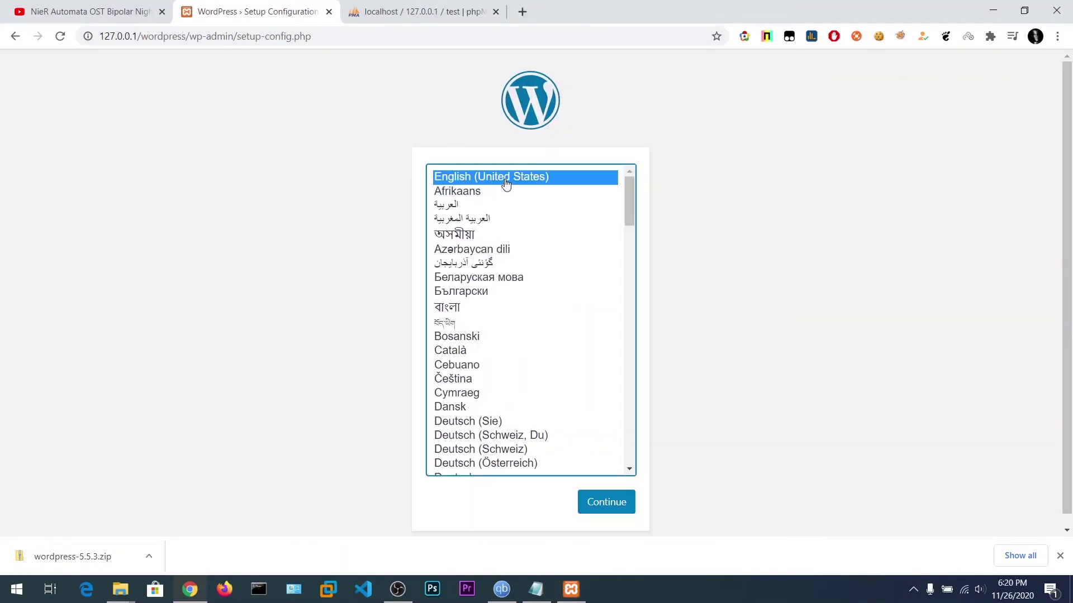
pyautogui.click(605, 502)
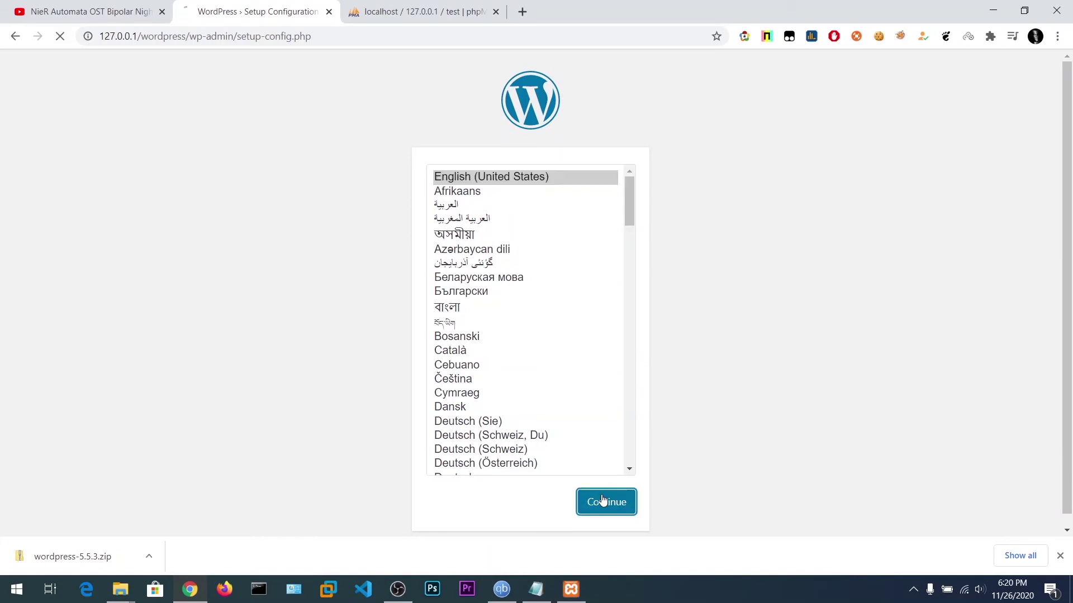
pyautogui.click(1060, 556)
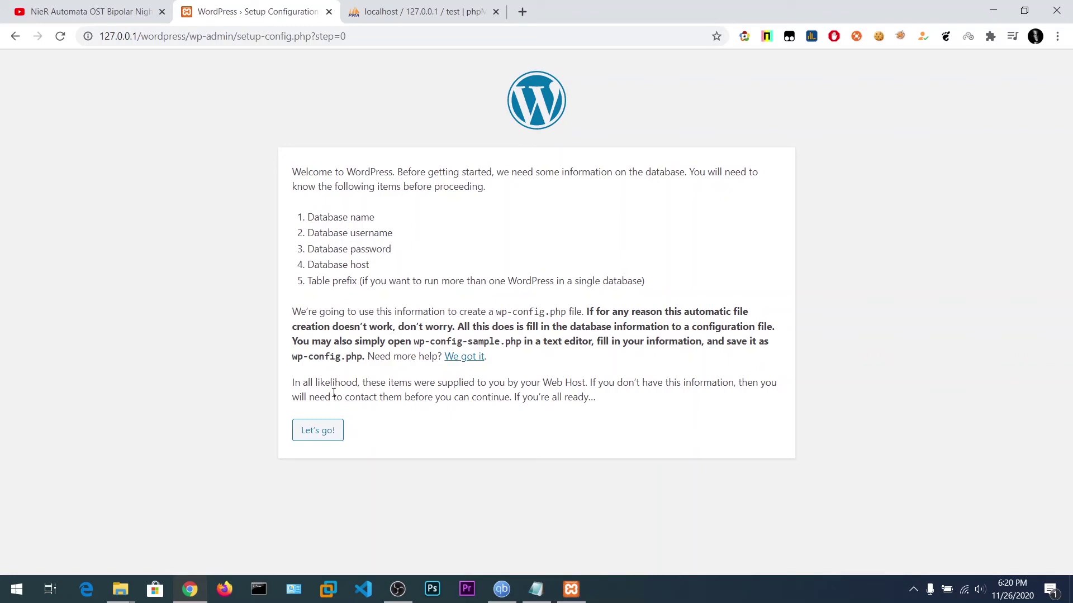
# Submit database name wordpress, username root, empty password, host localhost and table prefix wp_.
pyautogui.click(315, 432)
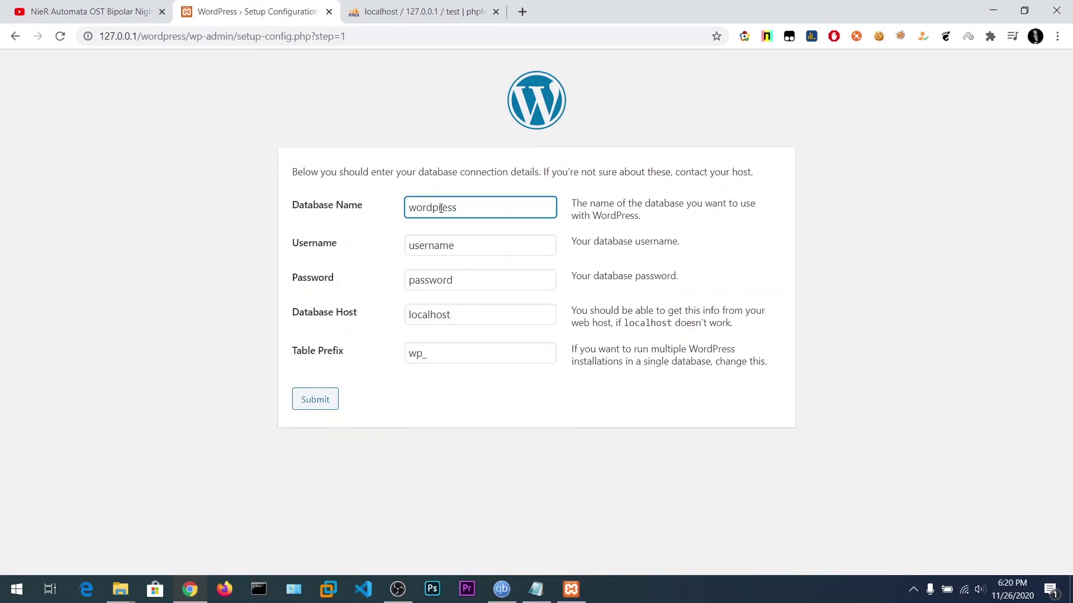
pyautogui.moveTo(468, 212); pyautogui.dragTo(361, 215)
pyautogui.click(386, 11)
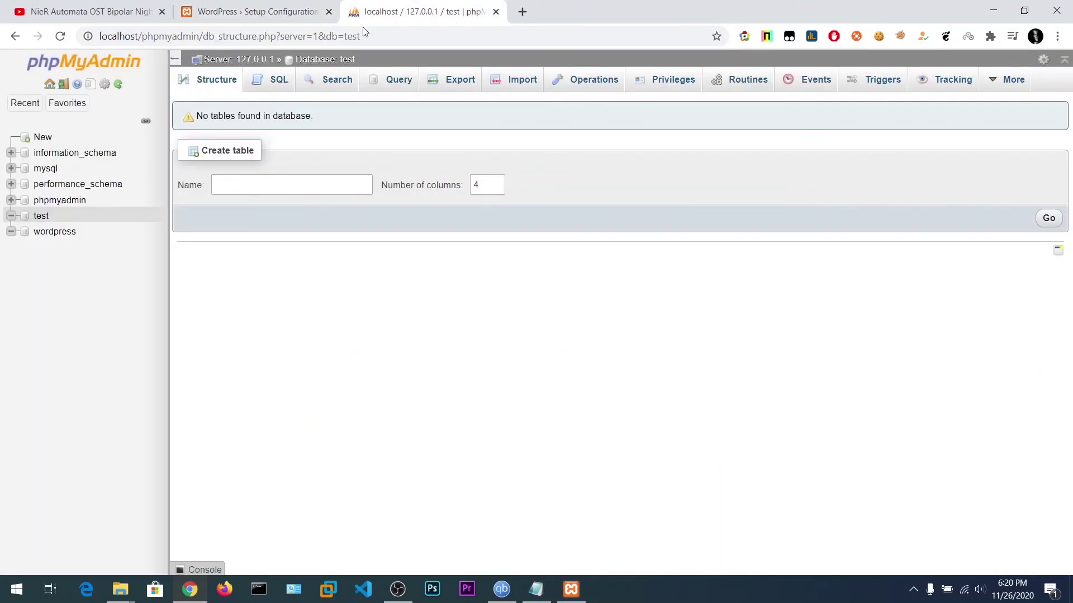
pyautogui.hotkey('ctrl', 'Tab')
pyautogui.hotkey('ctrl', 'Tab')
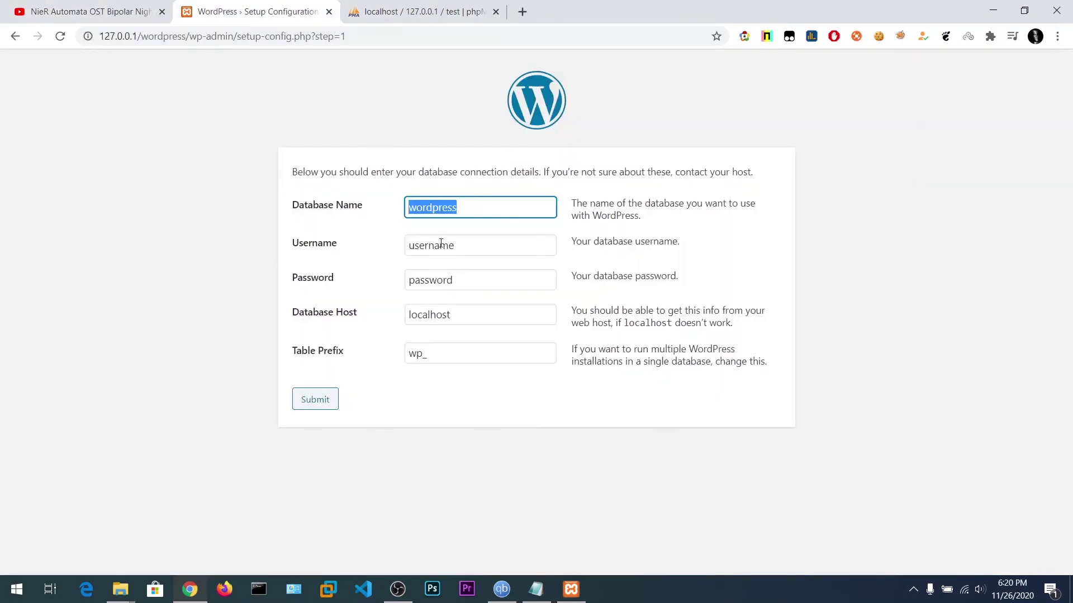
pyautogui.press('Tab')
pyautogui.write('root')
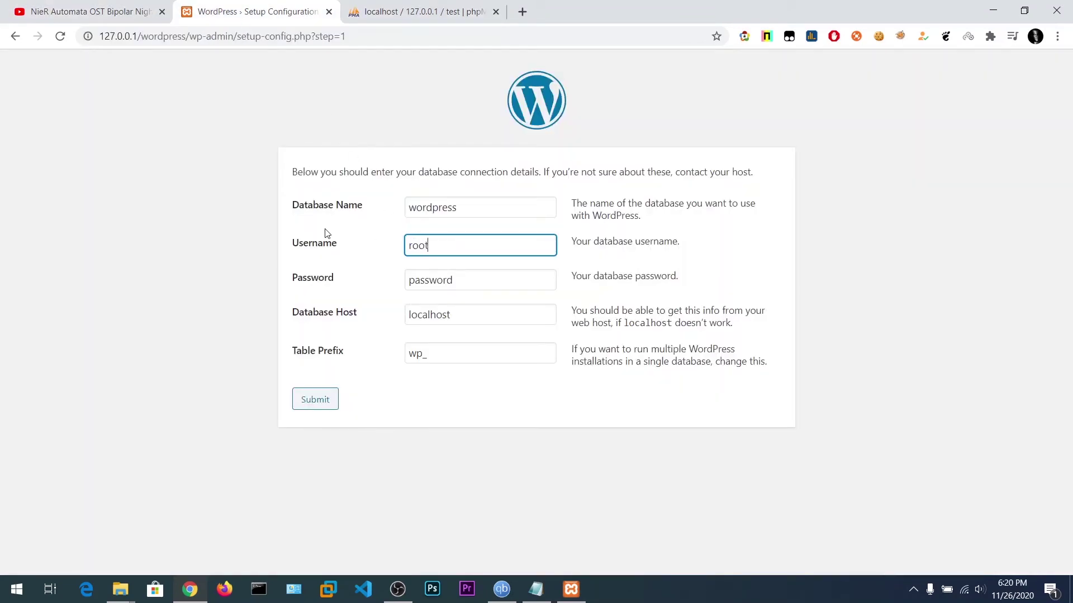
pyautogui.press('Tab')
pyautogui.press('BackSpace')
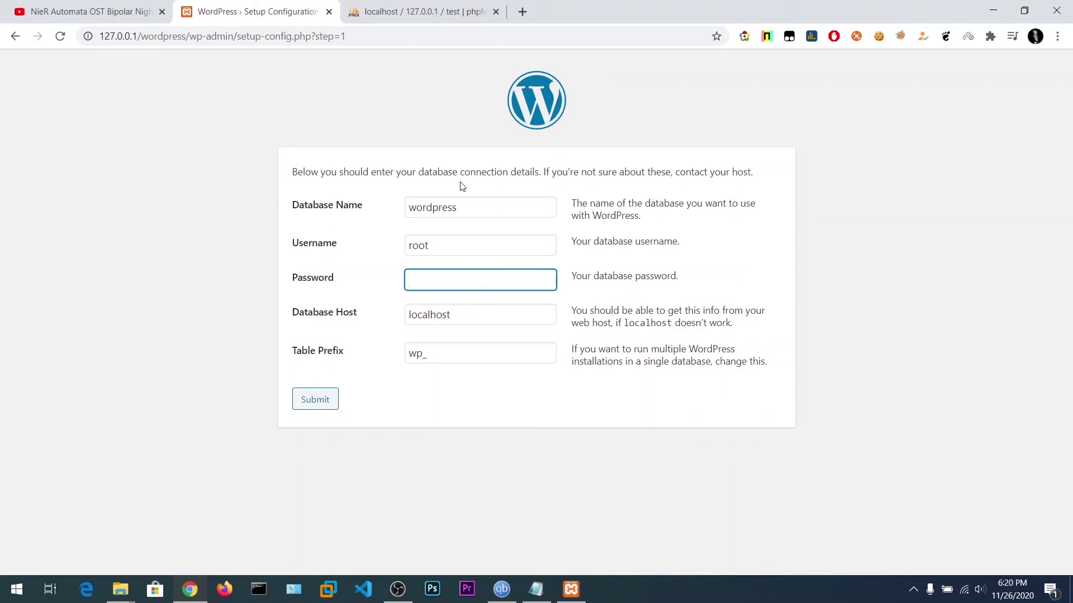
pyautogui.click(467, 314)
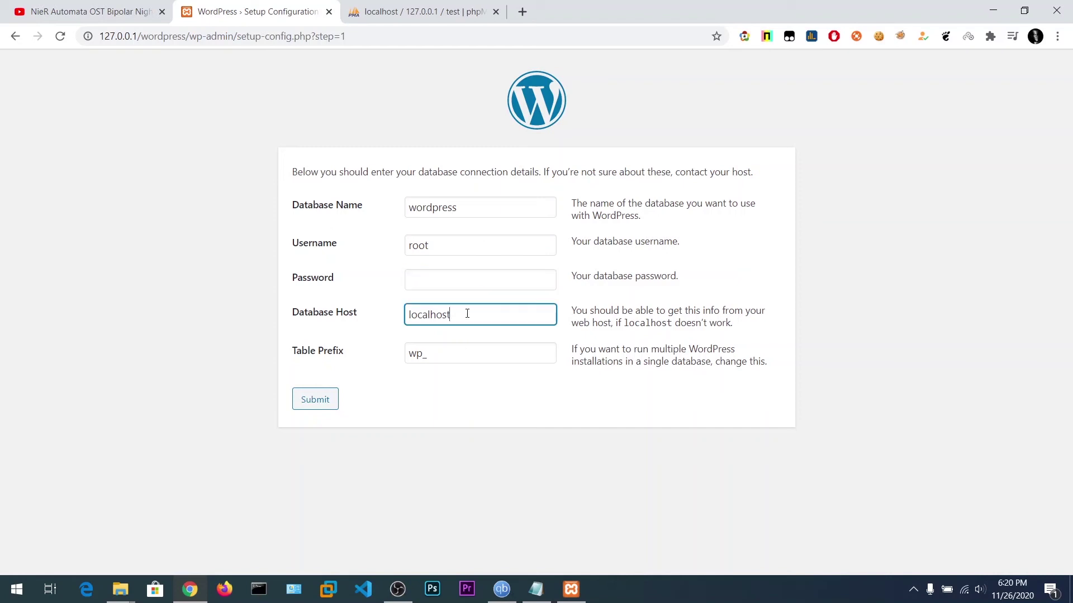
pyautogui.click(451, 356)
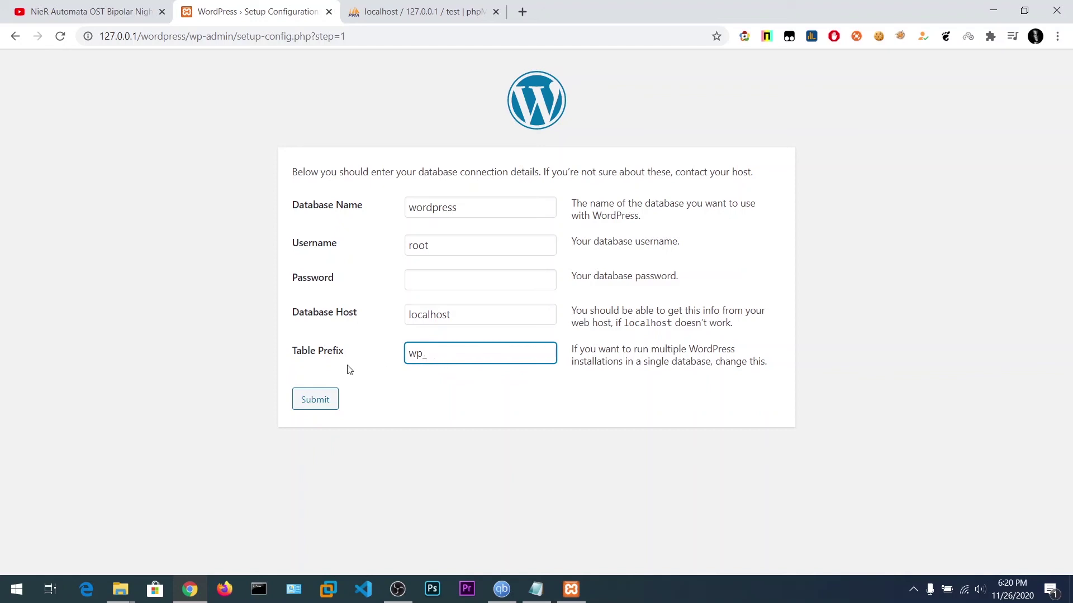
pyautogui.click(317, 398)
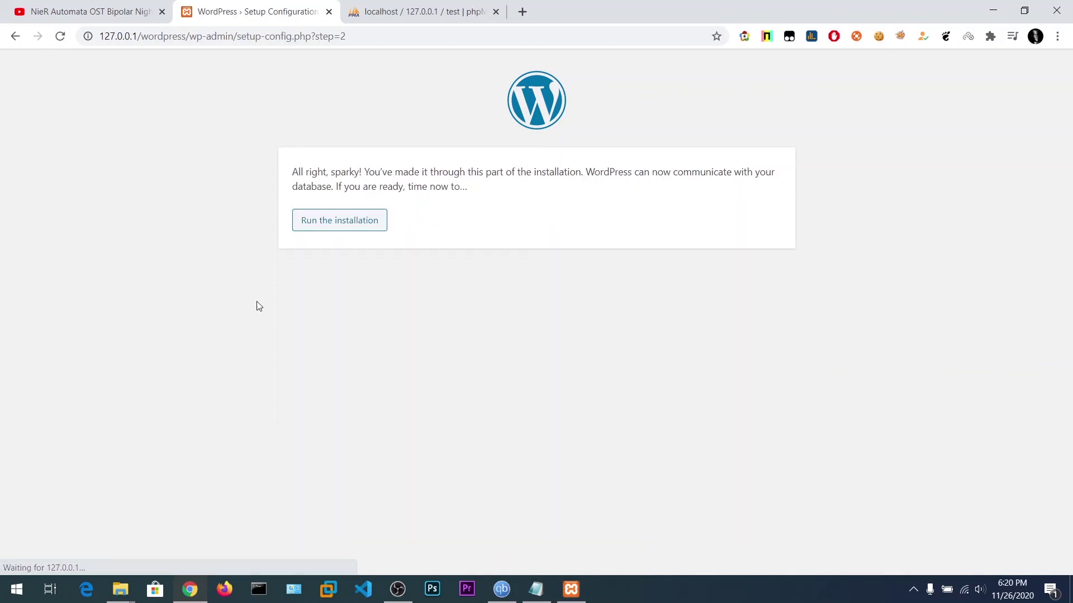
# Install WordPress with site title Tech69, an admin username and the admin's e-mail address.
pyautogui.click(322, 226)
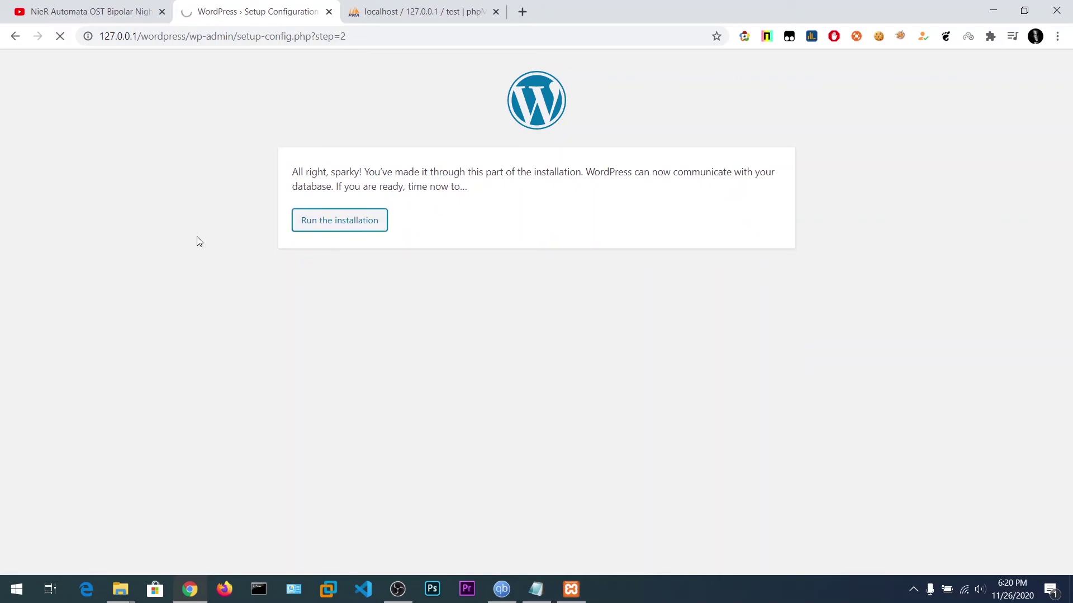
pyautogui.scroll(-2, 309, 262)
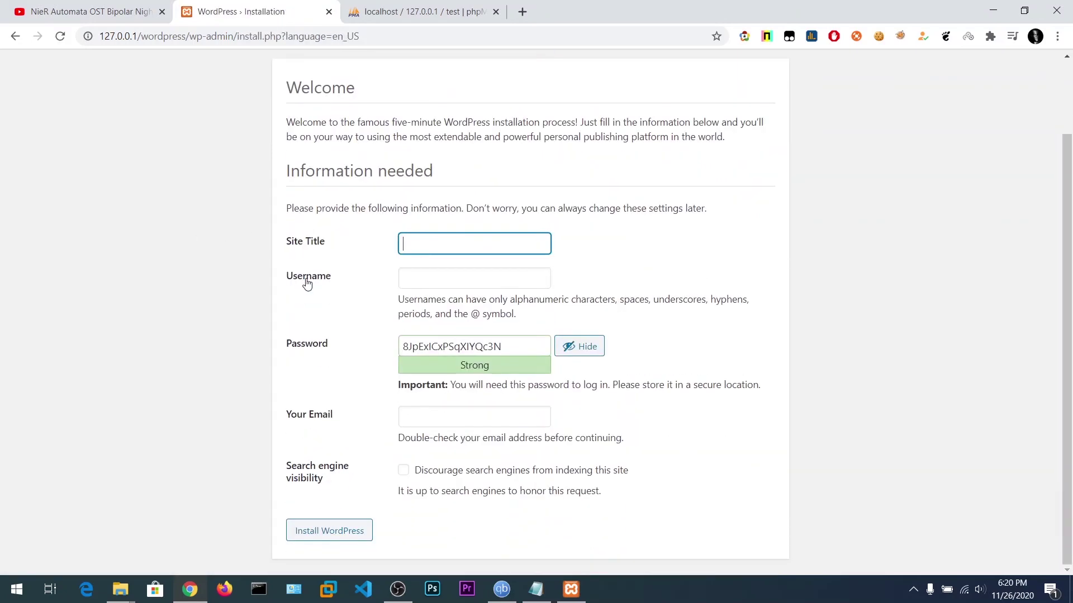
pyautogui.scroll(-1, 308, 279)
pyautogui.write('Tech69')
pyautogui.press('Tab')
pyautogui.write('nikki')
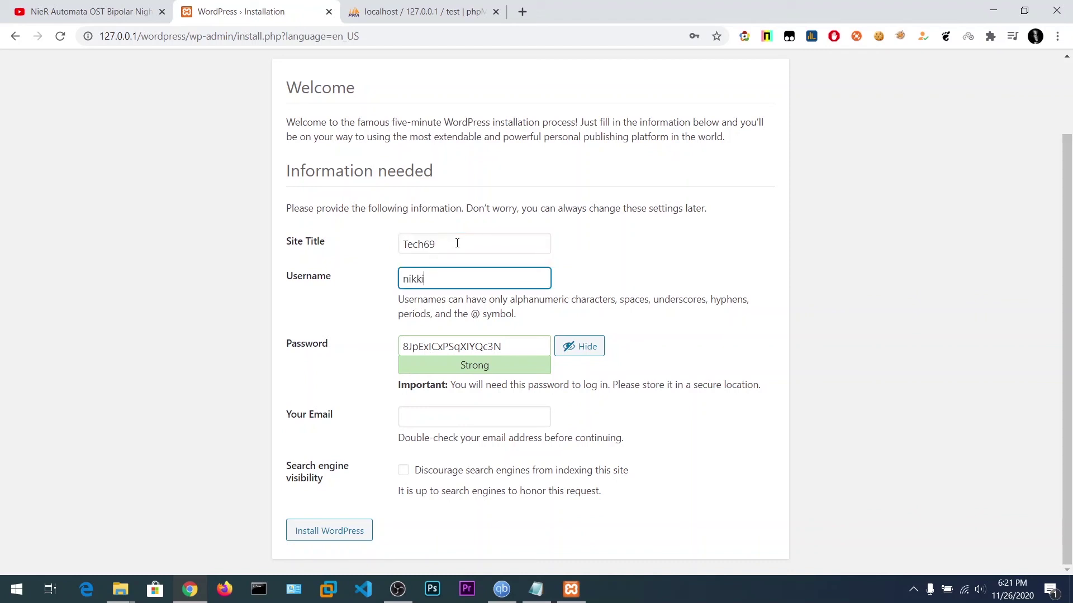
pyautogui.moveTo(508, 342); pyautogui.dragTo(282, 335)
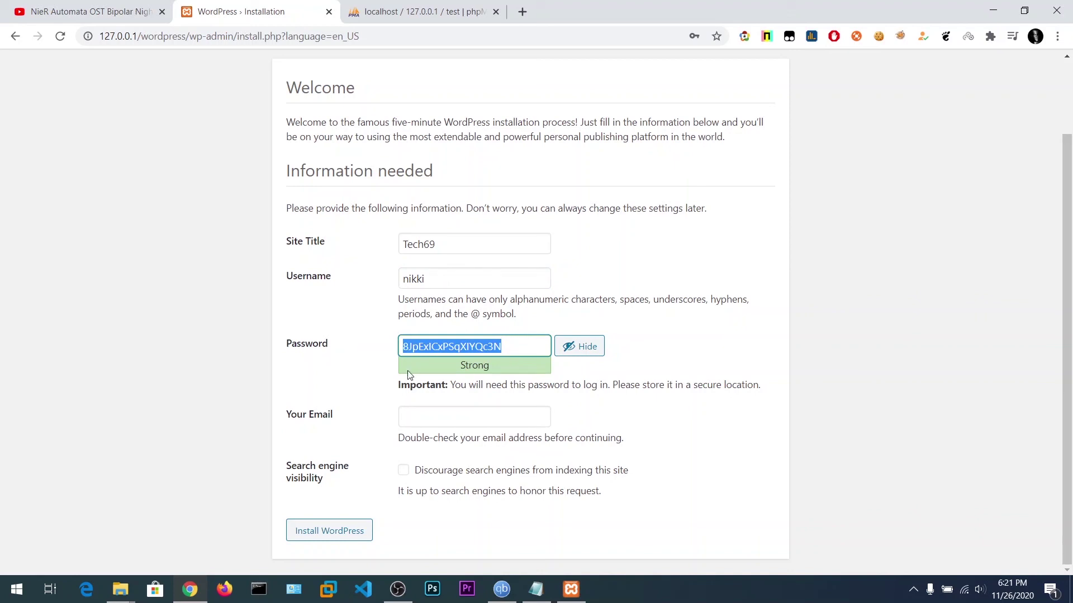
pyautogui.click(422, 417)
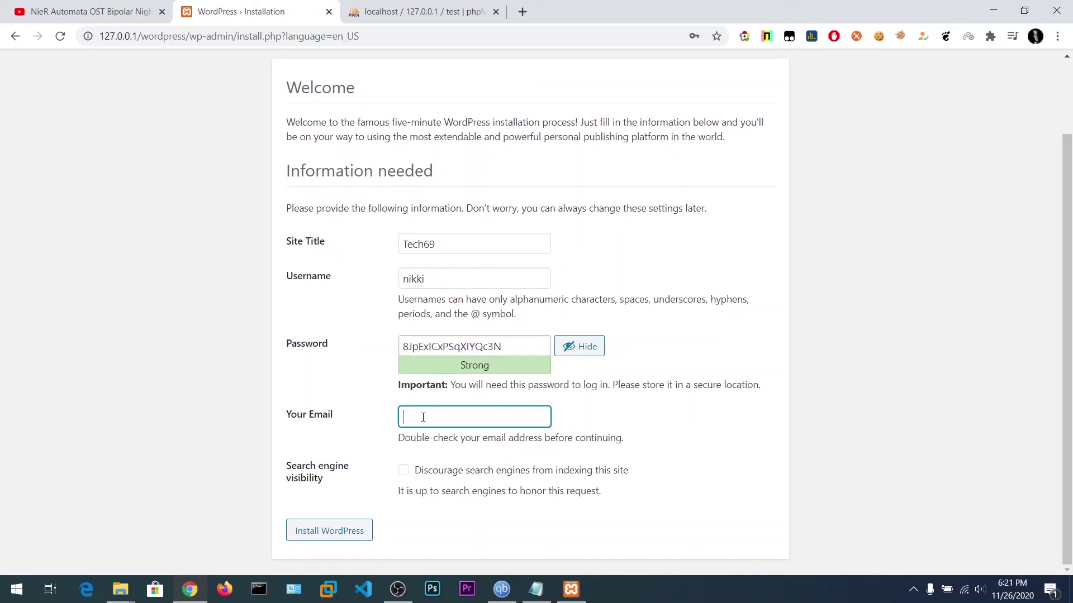
pyautogui.click(347, 530)
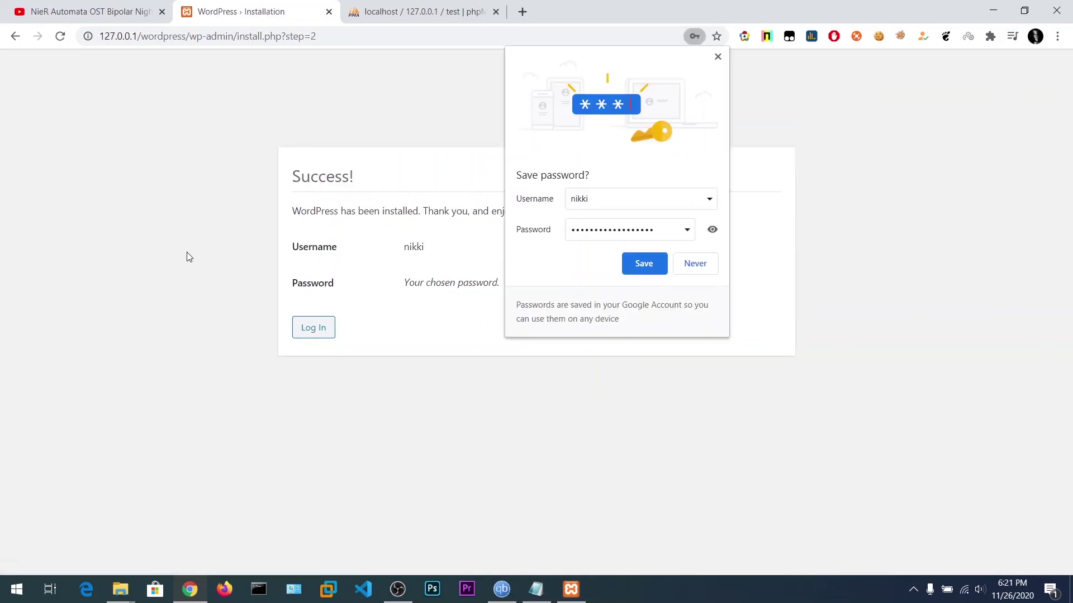
# Decline Chrome's password save, go to the Tech69 login page, and select the username field.
pyautogui.click(694, 263)
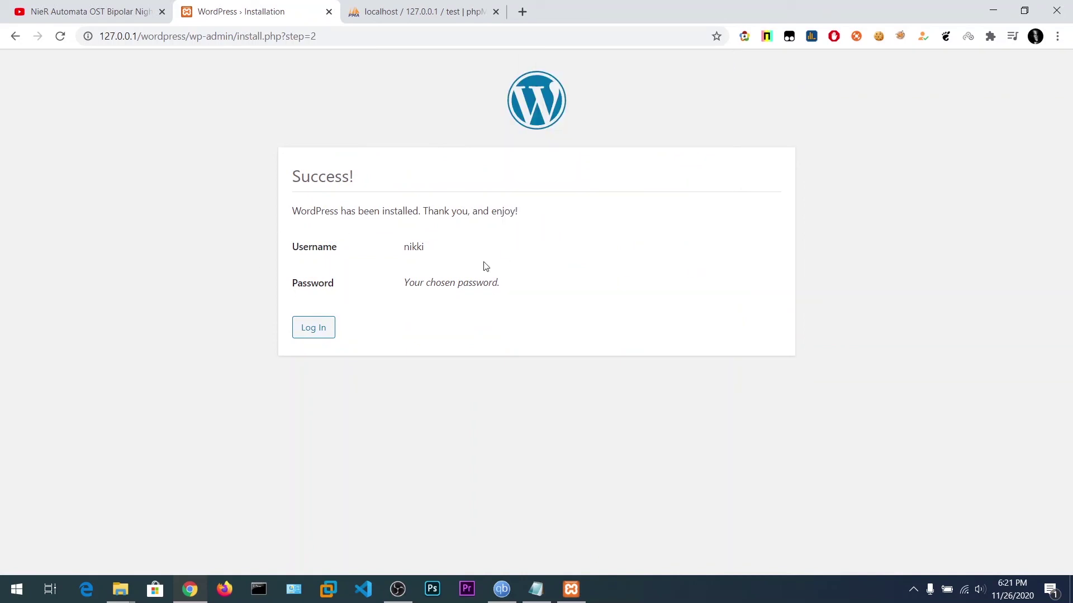
pyautogui.moveTo(402, 283); pyautogui.dragTo(546, 283)
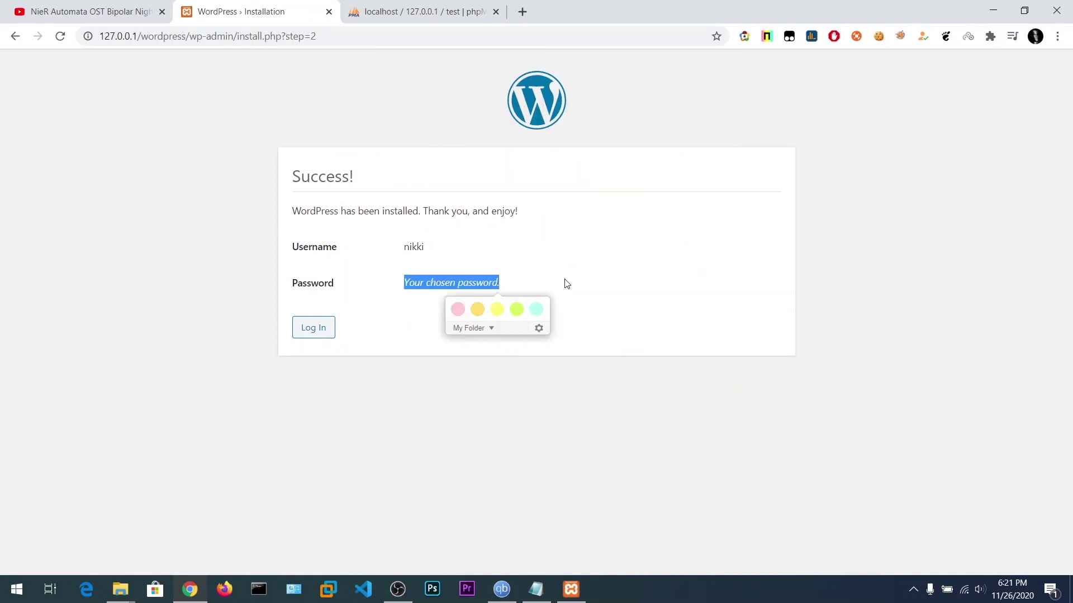
pyautogui.click(565, 283)
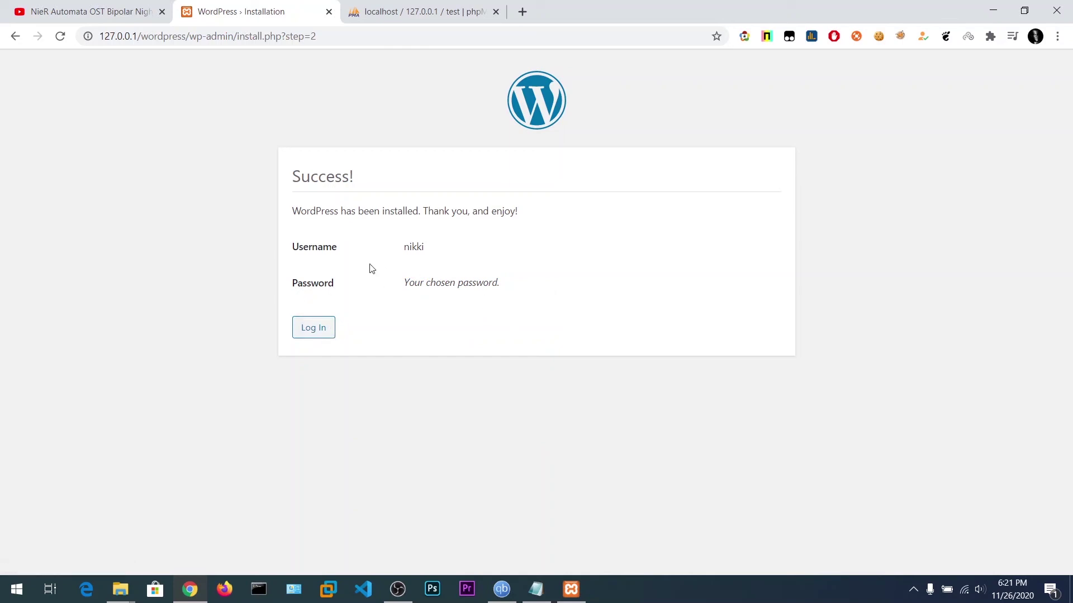
pyautogui.click(312, 328)
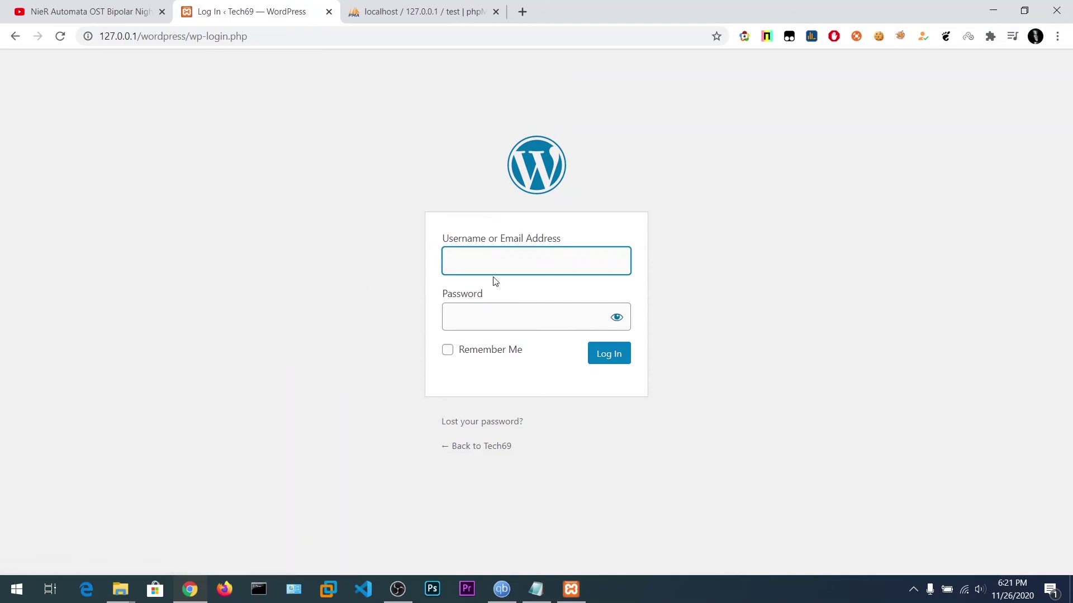
pyautogui.click(488, 265)
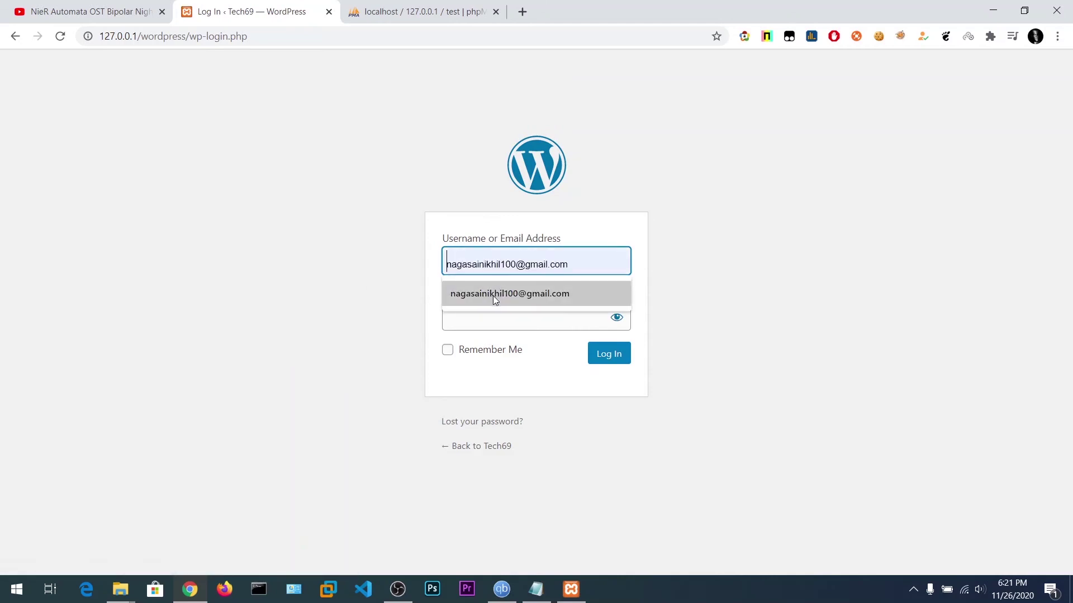
# Request a password reset for the account's e-mail, then return to the login page when sending fails.
pyautogui.click(481, 422)
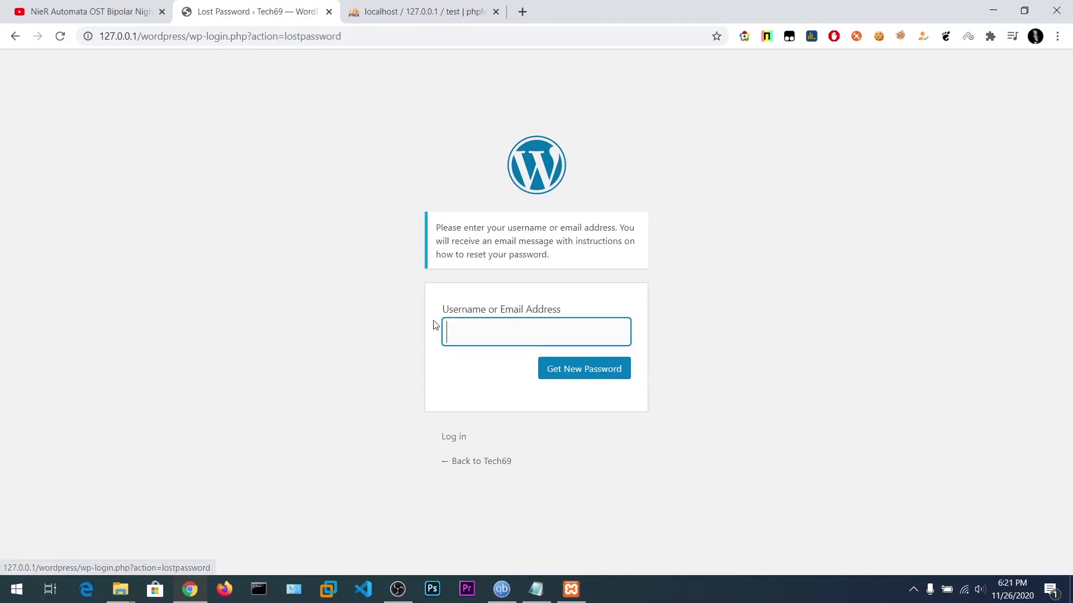
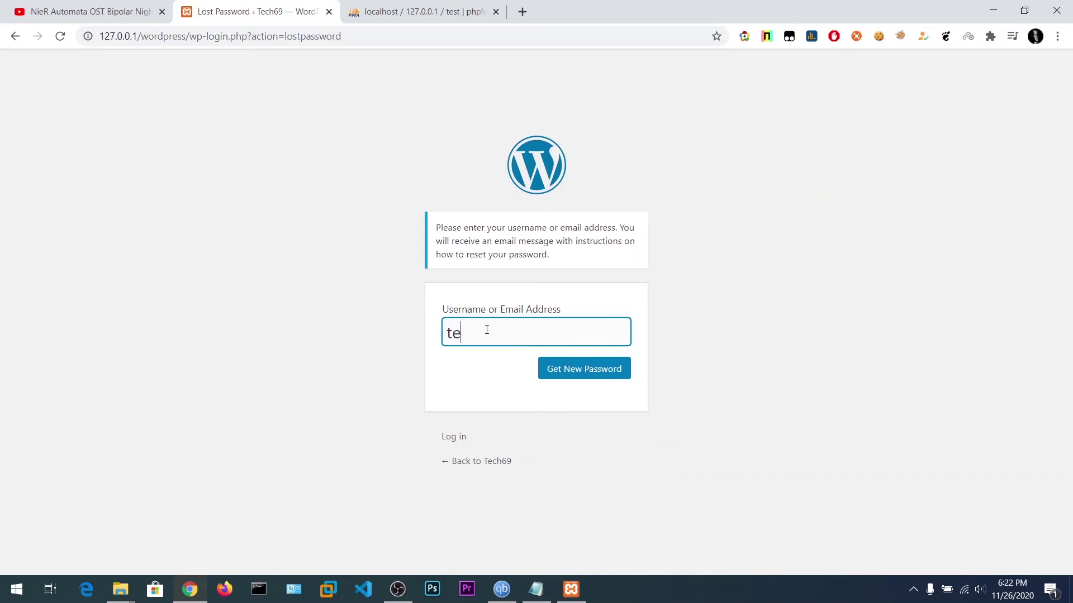
pyautogui.press('Return')
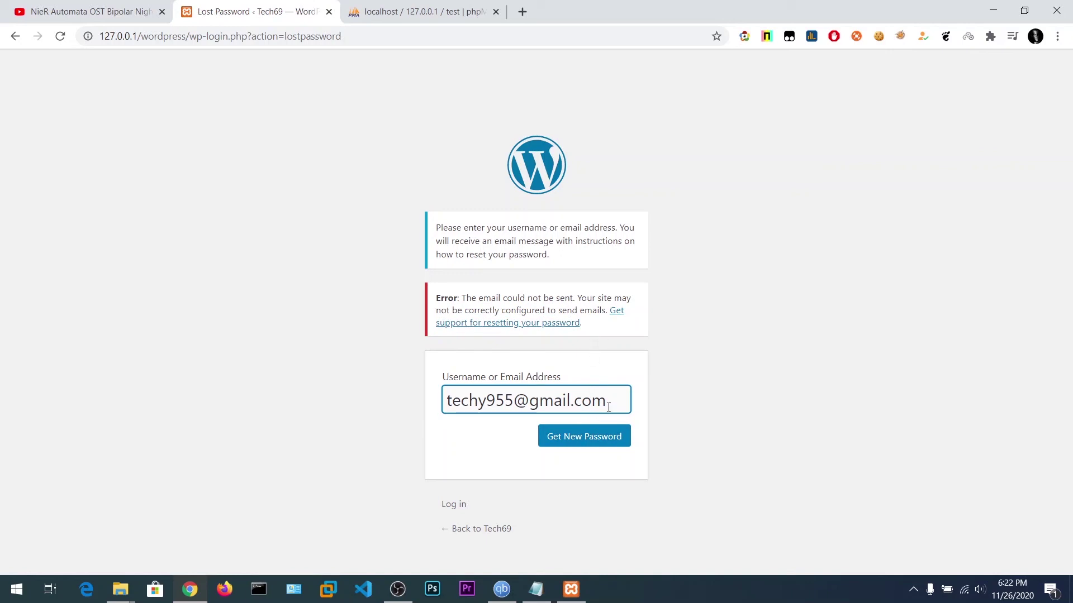
pyautogui.click(14, 37)
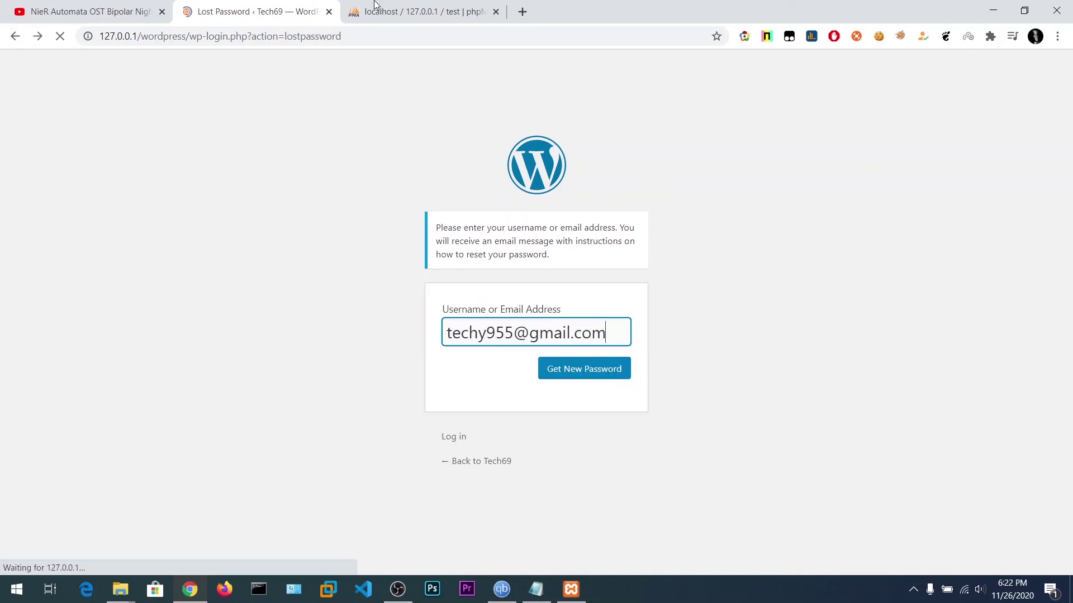
pyautogui.click(14, 37)
pyautogui.click(518, 264)
# Tick Remember Me and enter the admin username on the Tech69 login page.
pyautogui.click(447, 350)
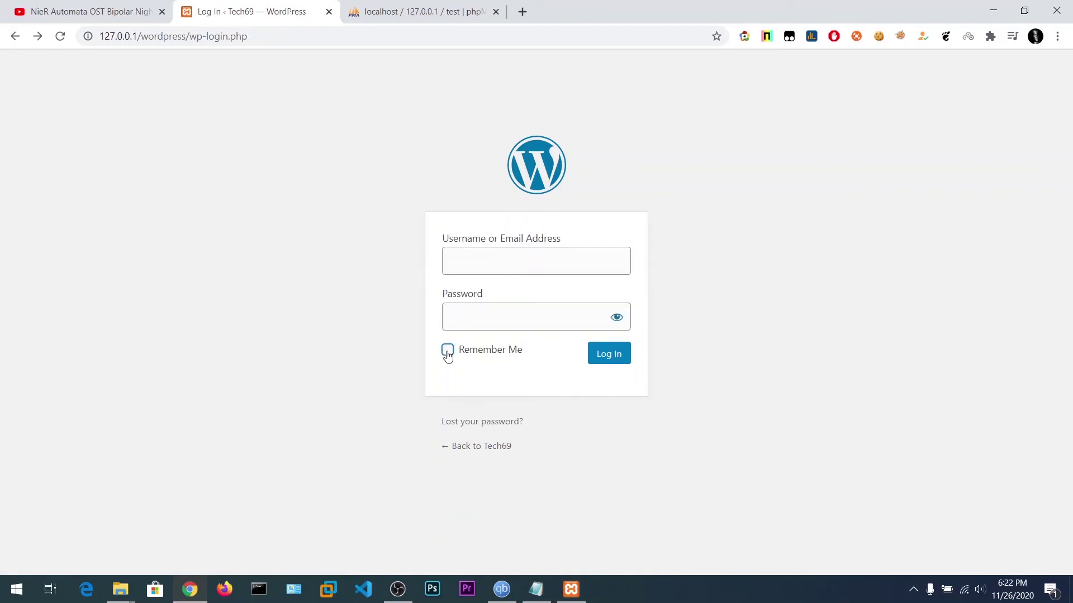
pyautogui.click(537, 267)
pyautogui.write('nikki')
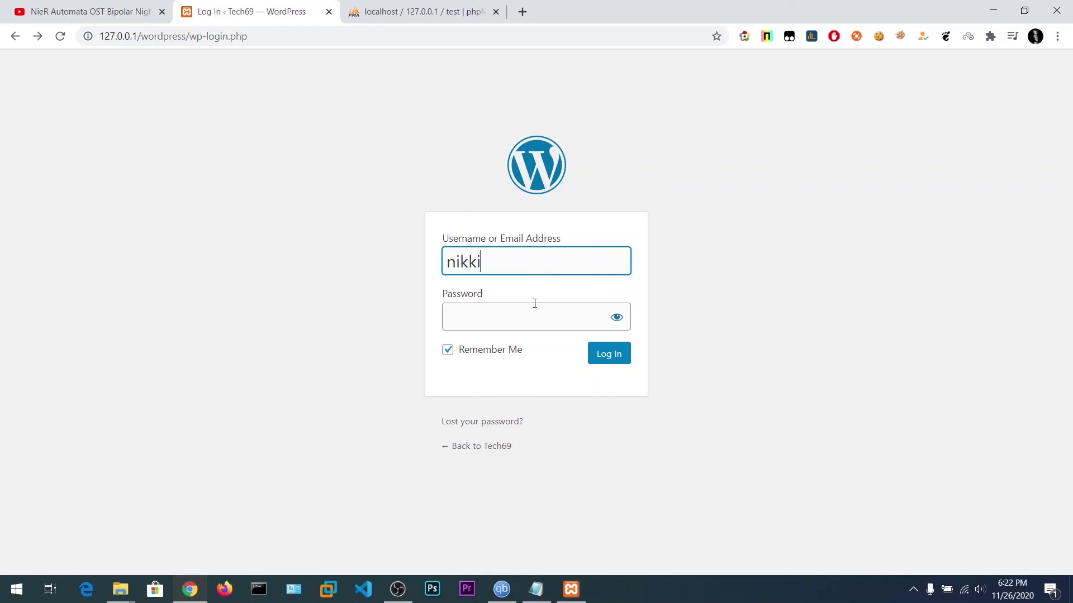
pyautogui.click(487, 319)
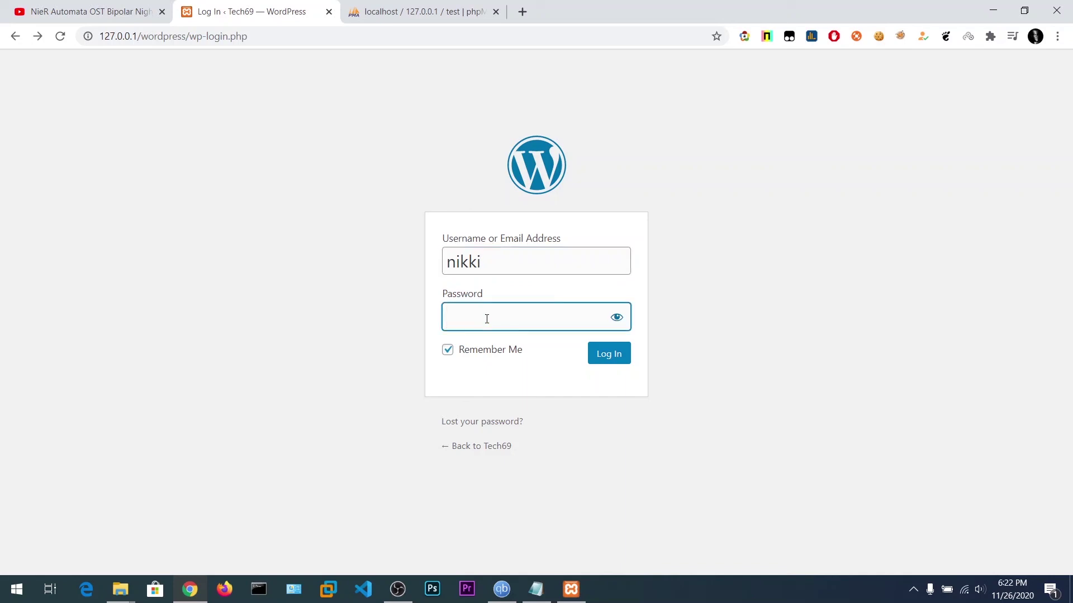